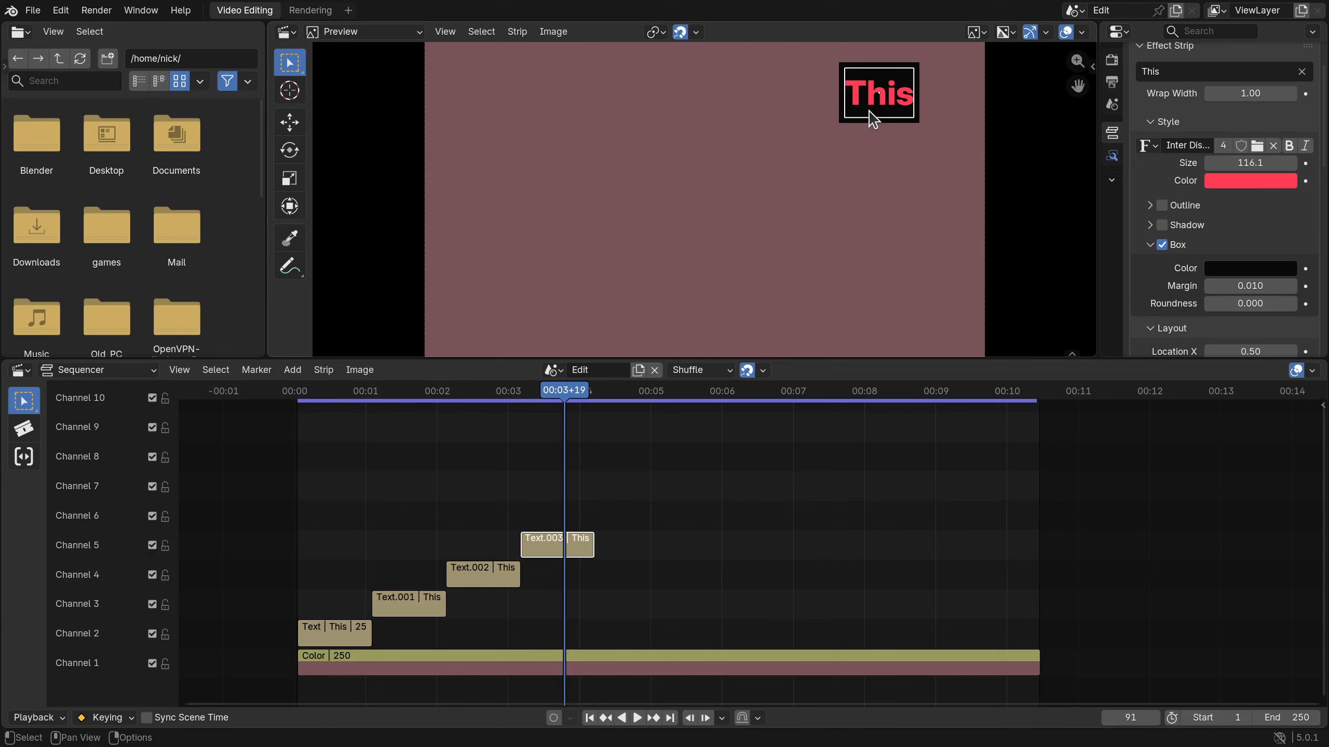
Step: Move the "This" text to the lower part of the frame and replace its box with an outline and shadow
{"action": "left_click_drag", "start_coordinate": [869, 110], "coordinate": [869, 317]}
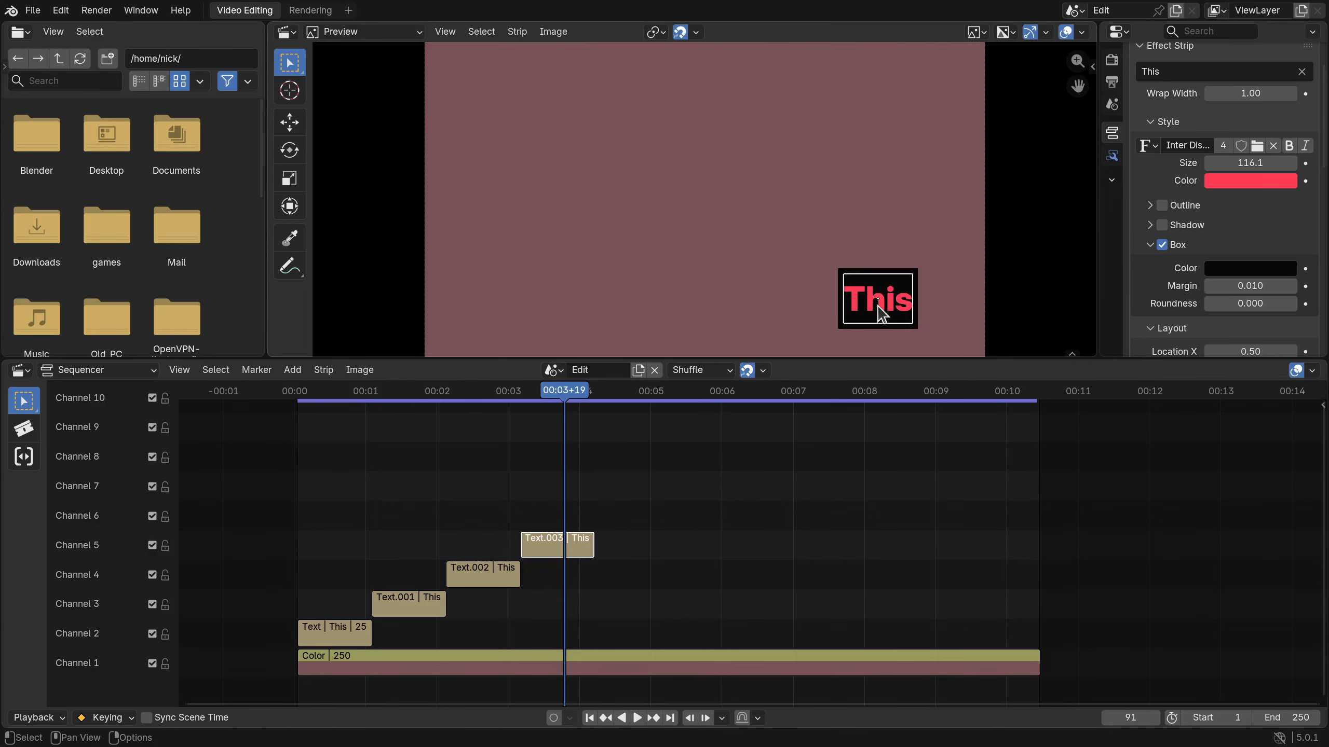
{"action": "left_click", "coordinate": [1161, 245]}
{"action": "left_click", "coordinate": [1161, 205]}
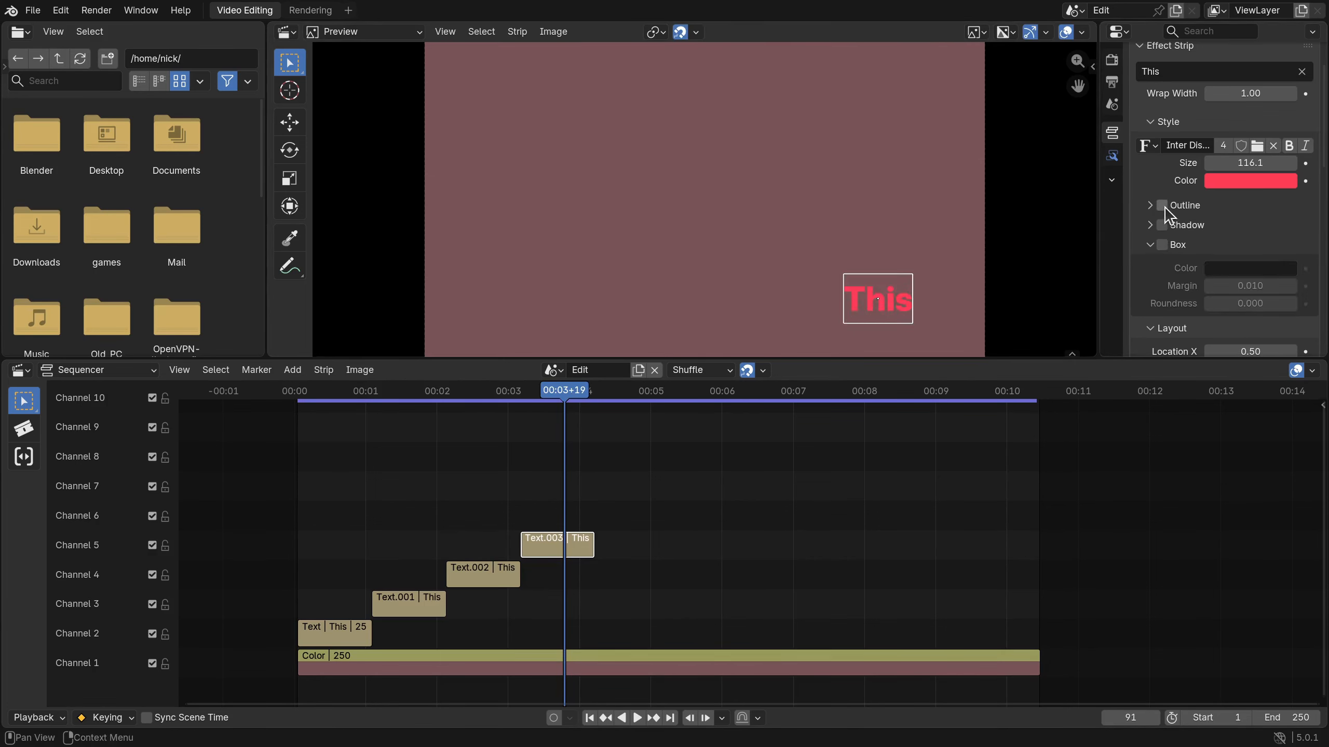
{"action": "left_click", "coordinate": [1162, 225]}
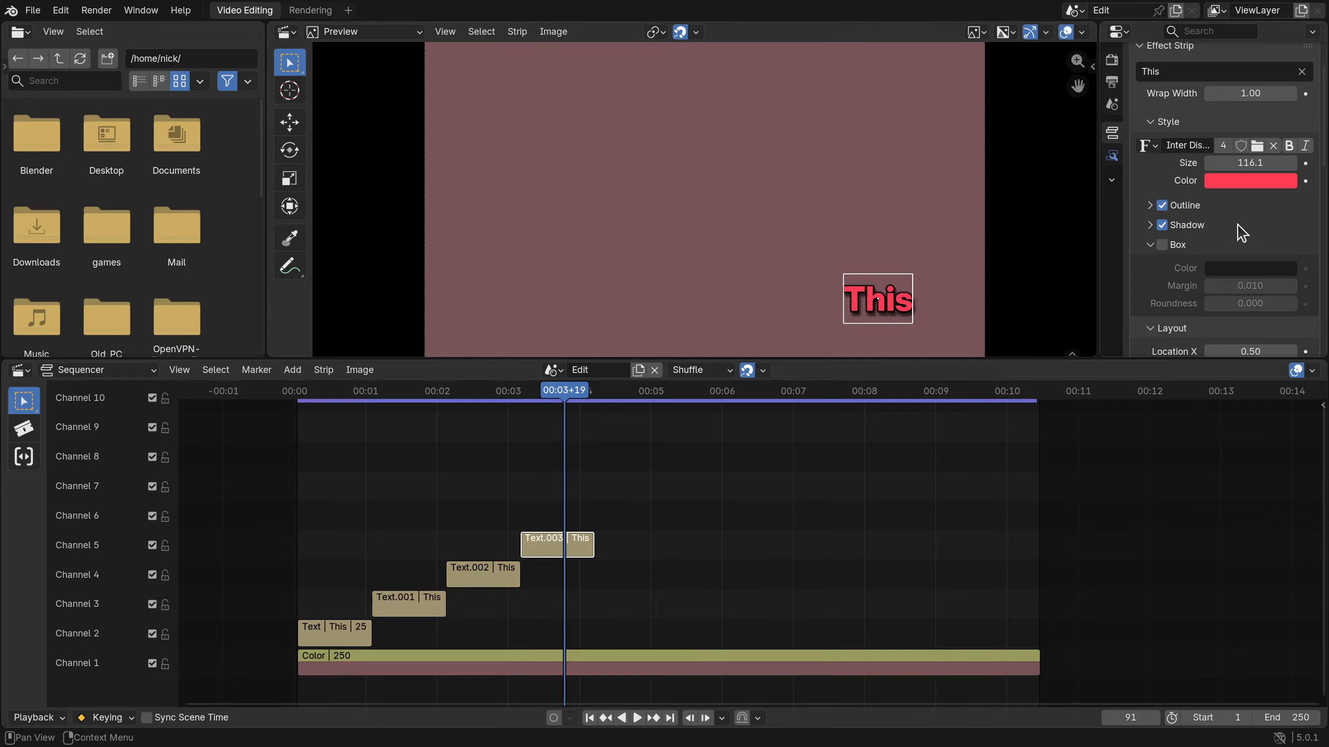
Step: Enlarge the "This" text to about size 192.8 and colour it bright yellow
{"action": "left_click_drag", "start_coordinate": [1250, 163], "coordinate": [1319, 163]}
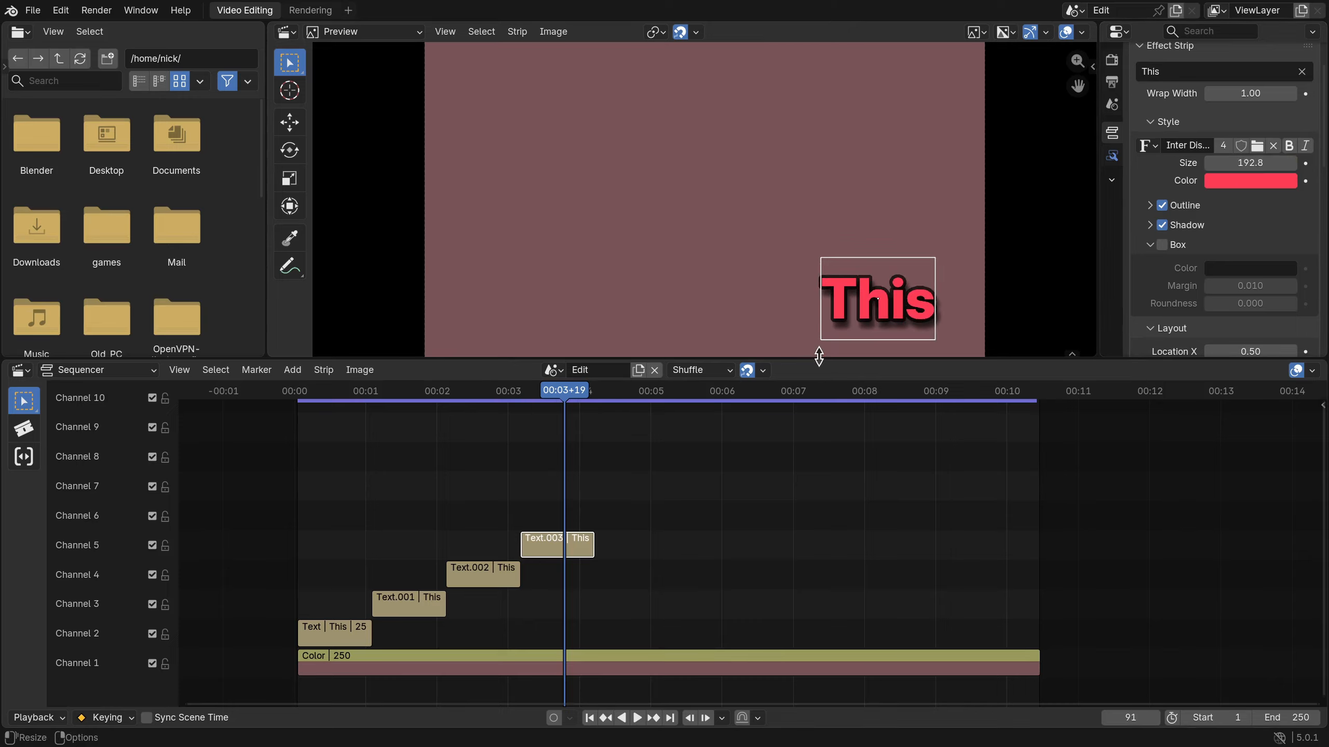
{"action": "left_click", "coordinate": [1231, 179]}
{"action": "left_click", "coordinate": [1159, 285]}
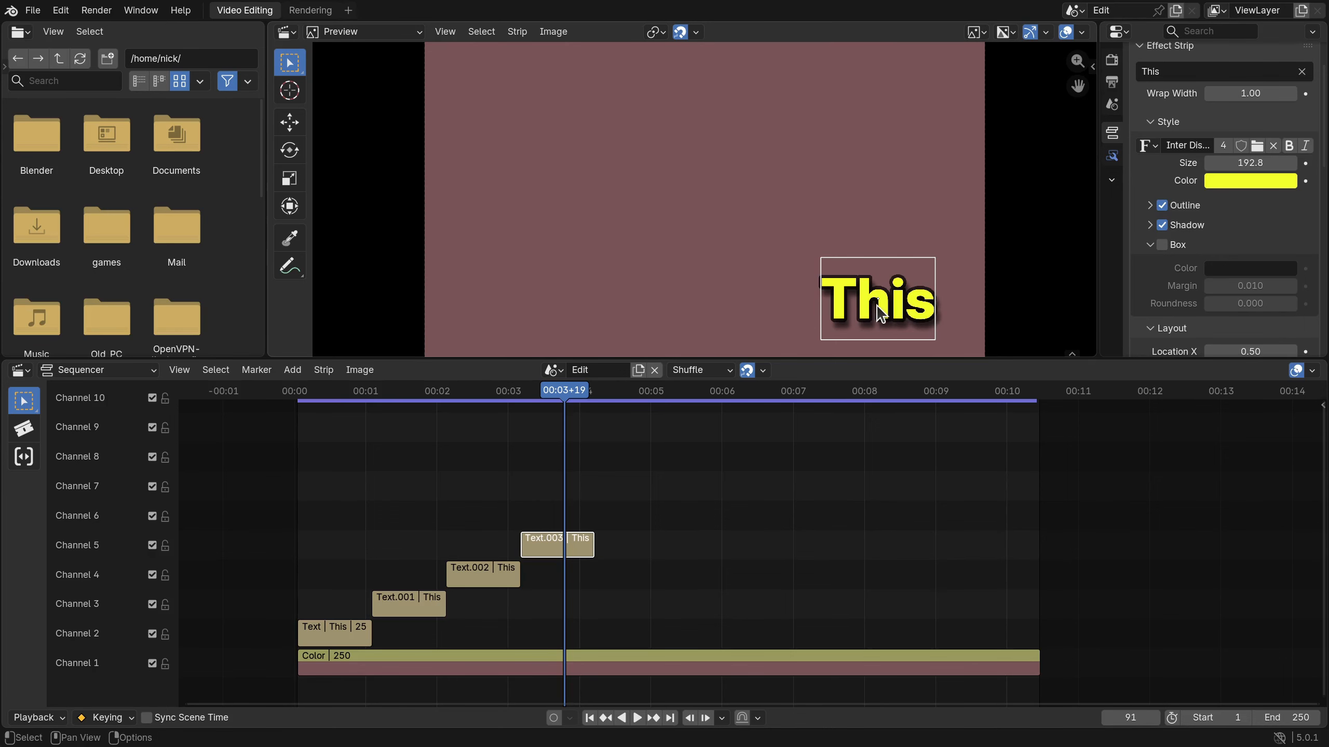
Step: Move the text to the middle of the frame and extend its wording to "This is my message"
{"action": "key", "text": "g"}
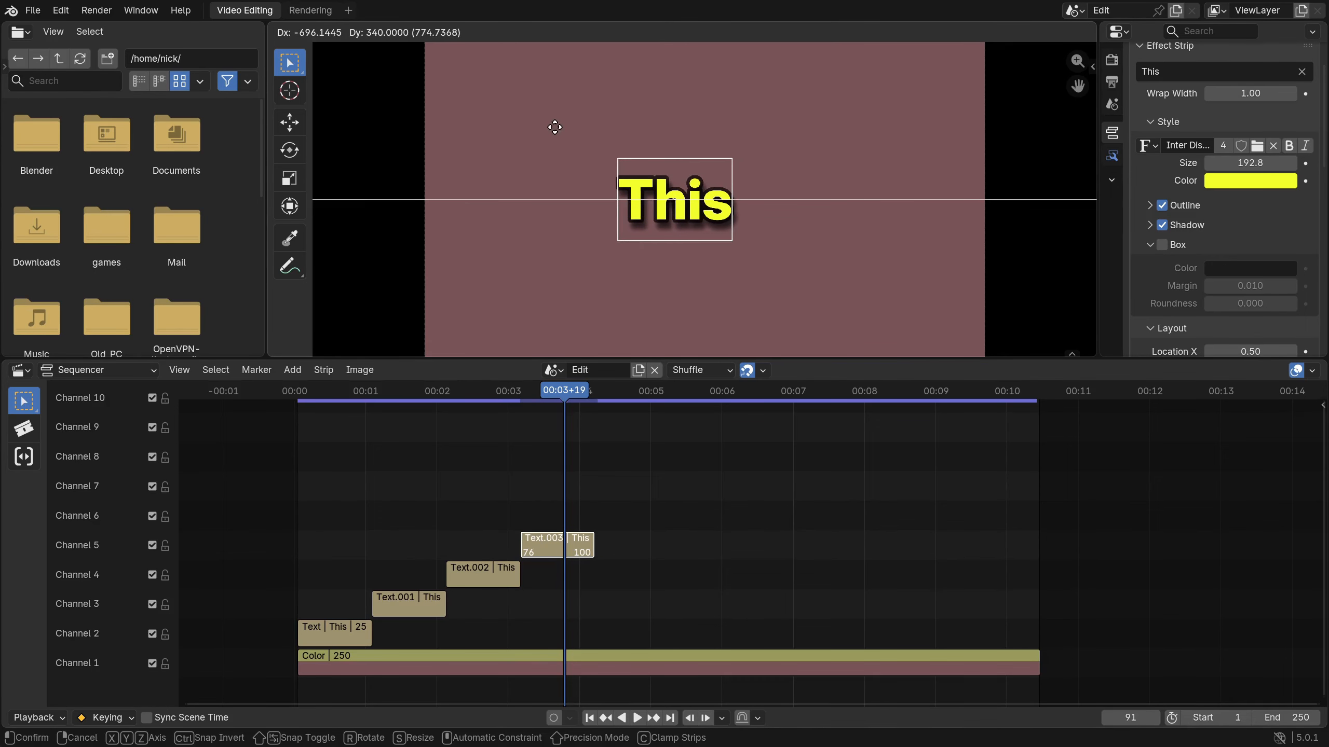
{"action": "left_click", "coordinate": [550, 120]}
{"action": "key", "text": "Tab"}
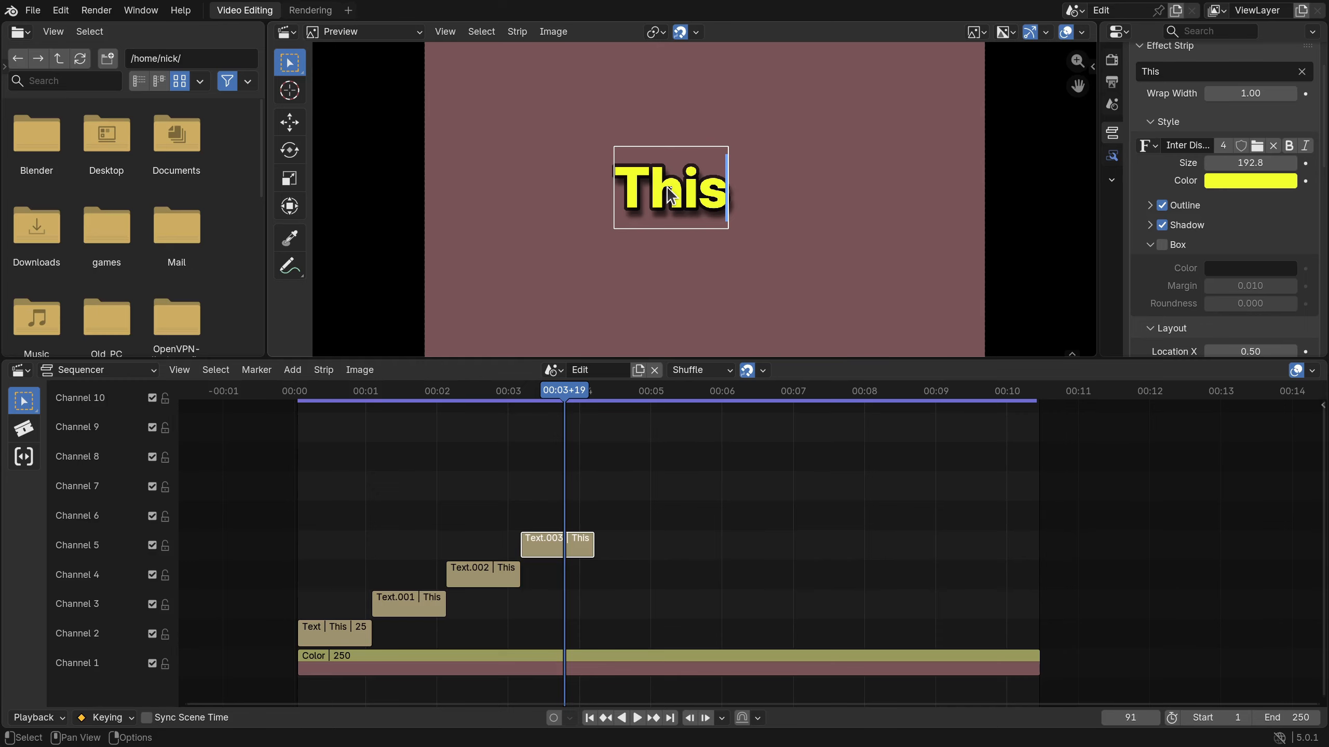
{"action": "type", "text": "is my "}
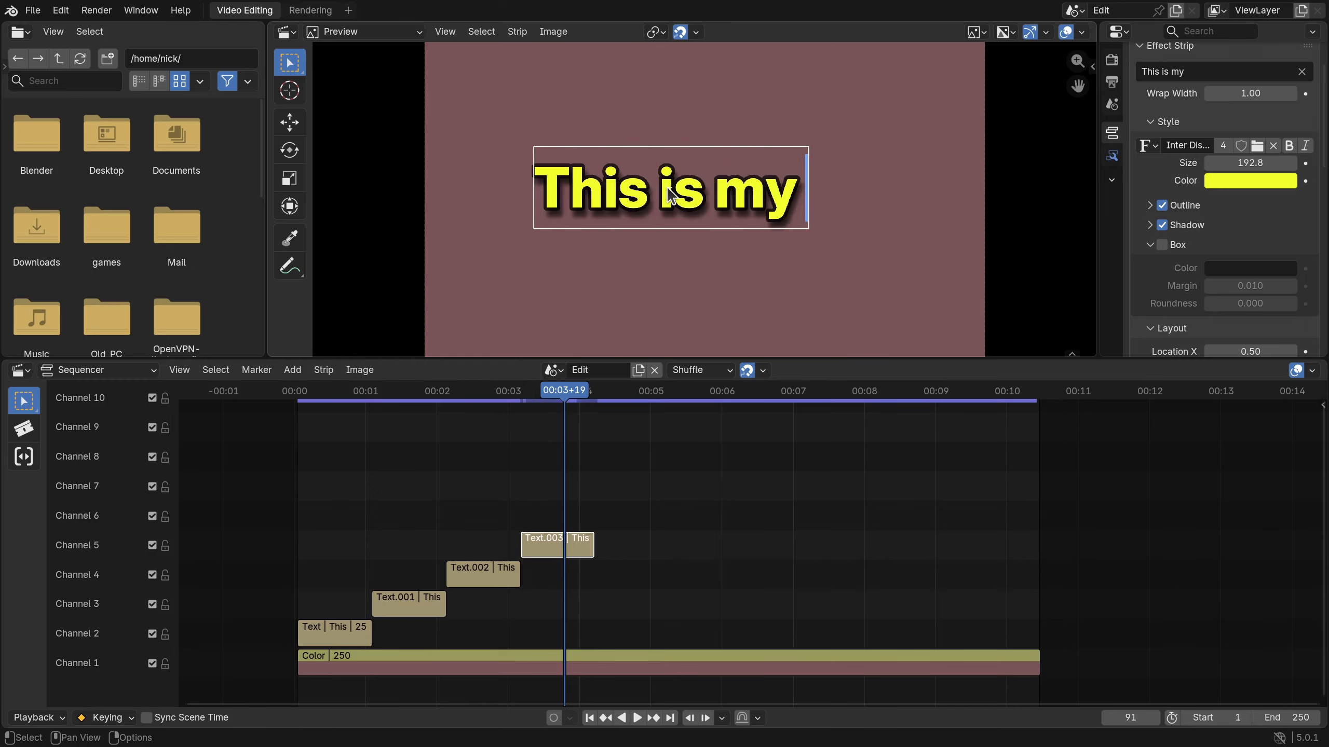
{"action": "type", "text": "message"}
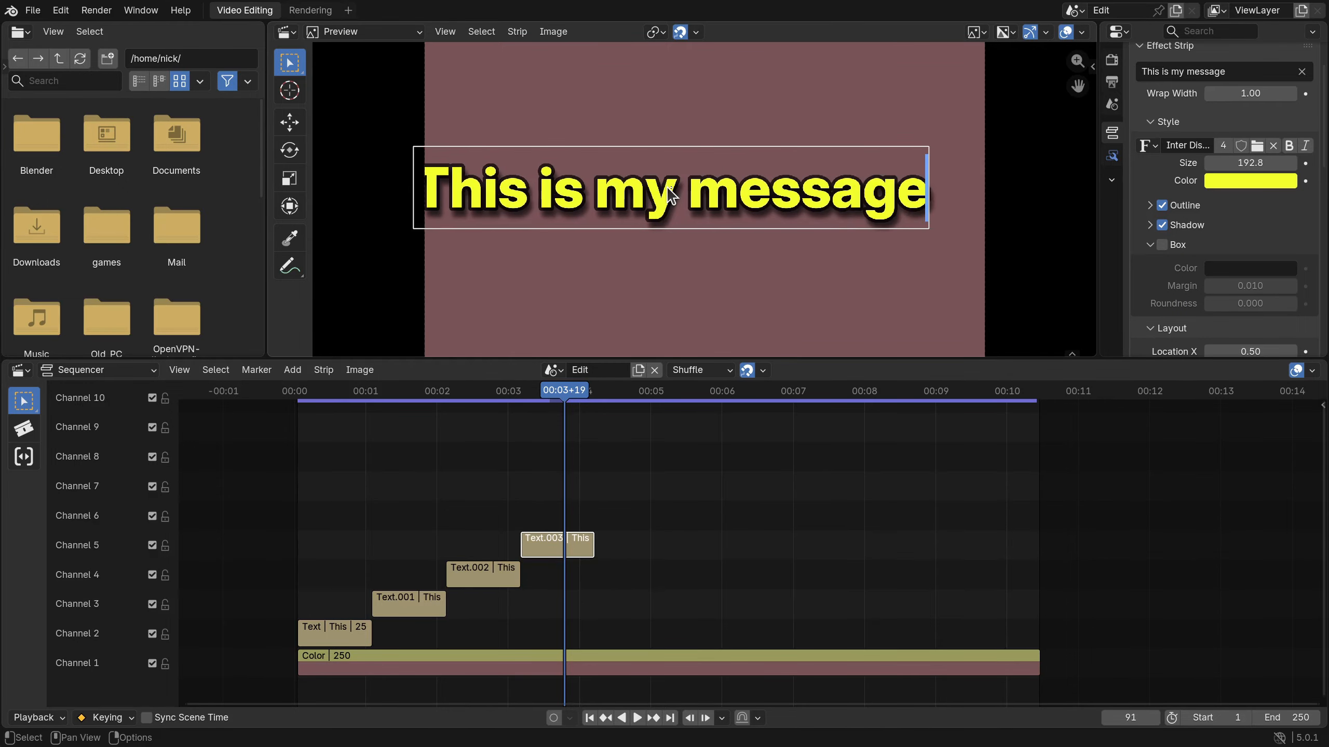
Step: Break the text before "message" onto a second line and remove the leftover leading space
{"action": "key", "text": "Left"}
{"action": "key", "text": "Left"}
{"action": "key", "text": "Left"}
{"action": "key", "text": "Left"}
{"action": "key", "text": "Left"}
{"action": "key", "text": "Left"}
{"action": "key", "text": "Left"}
{"action": "key", "text": "Left"}
{"action": "key", "text": "Left"}
{"action": "key", "text": "Left"}
{"action": "key", "text": "Left"}
{"action": "key", "text": "Left"}
{"action": "key", "text": "Right"}
{"action": "key", "text": "Right"}
{"action": "key", "text": "Right"}
{"action": "key", "text": "Right"}
{"action": "key", "text": "Return"}
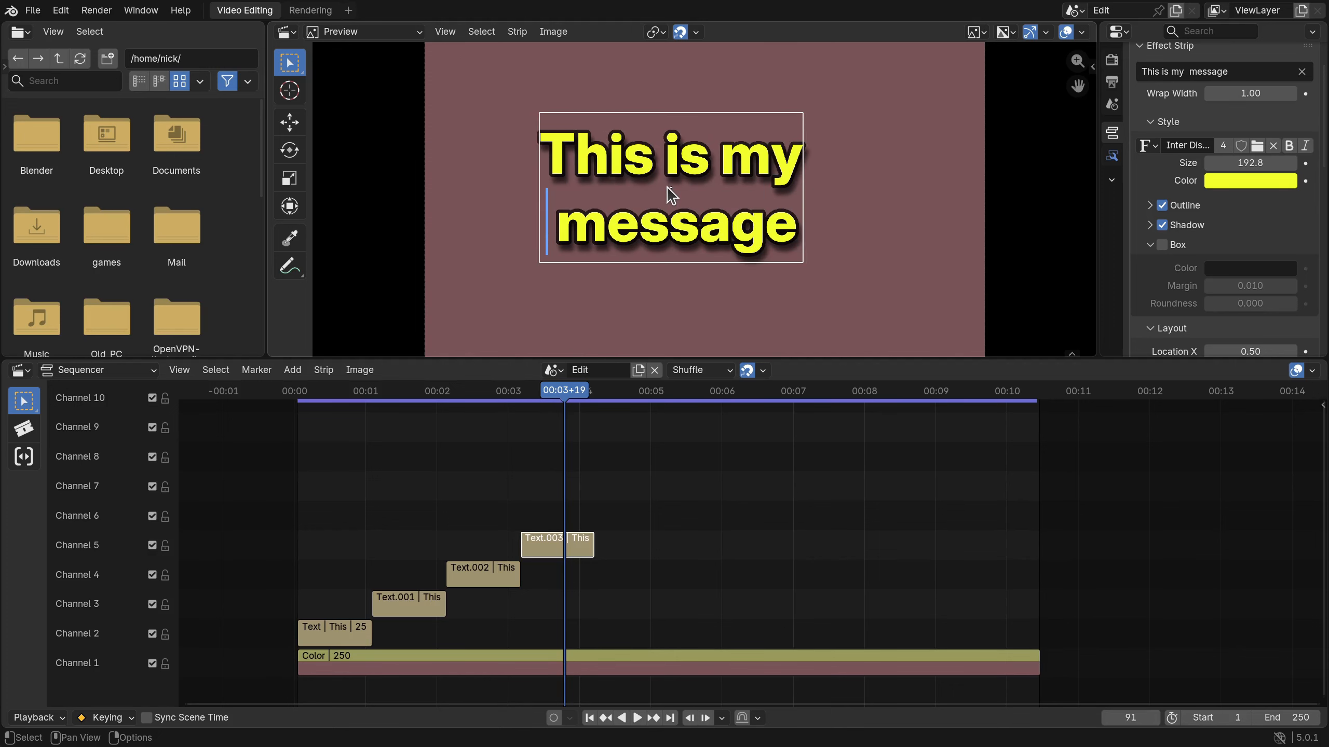
{"action": "key", "text": "Delete"}
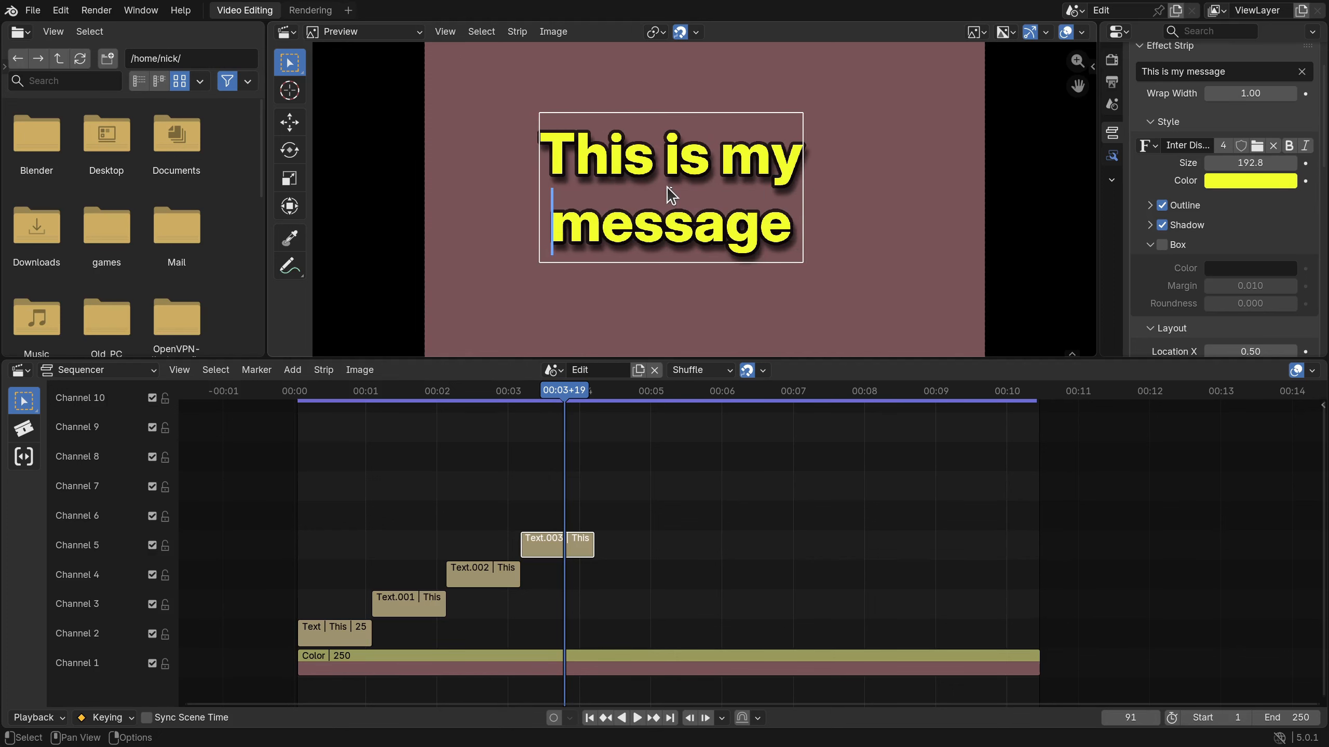
Step: End "message" with a period and add "It has lots of information." below it, with "information." on its own line
{"action": "key", "text": "End"}
{"action": "type", "text": "."}
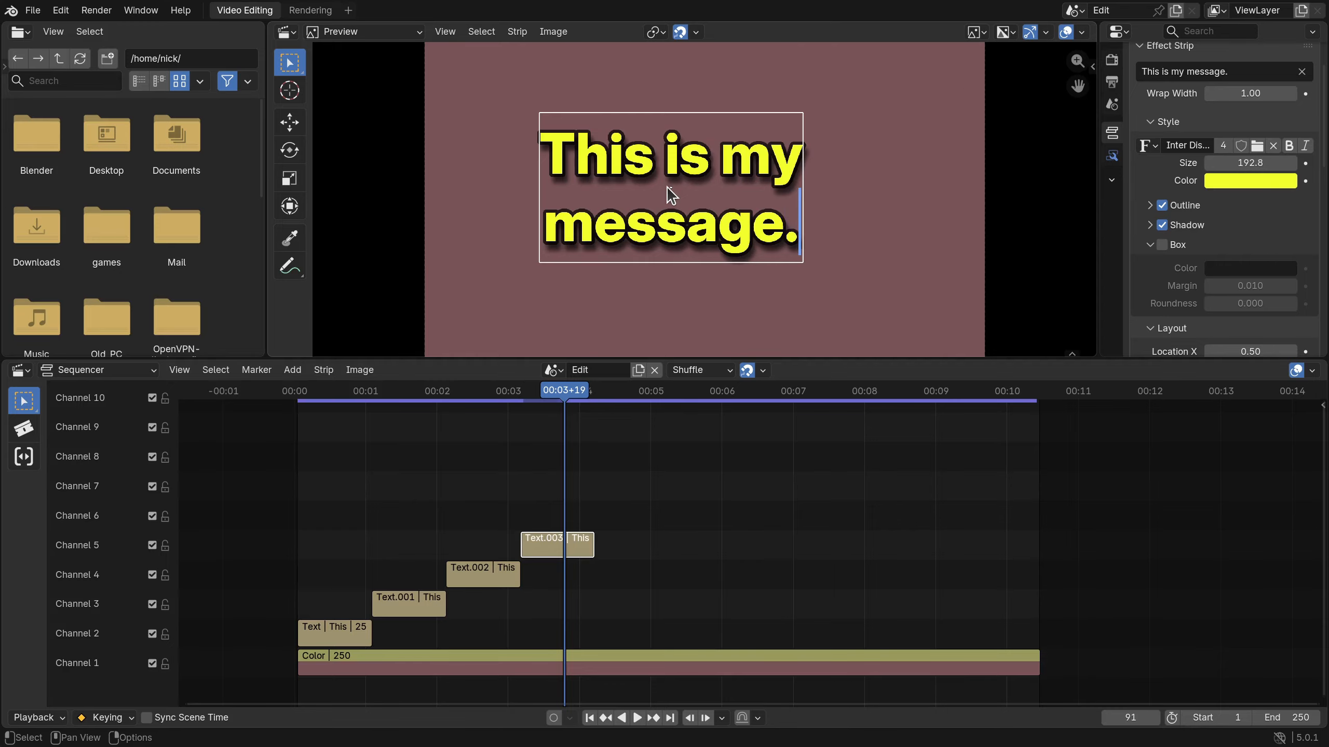
{"action": "type", "text": " It has lot"}
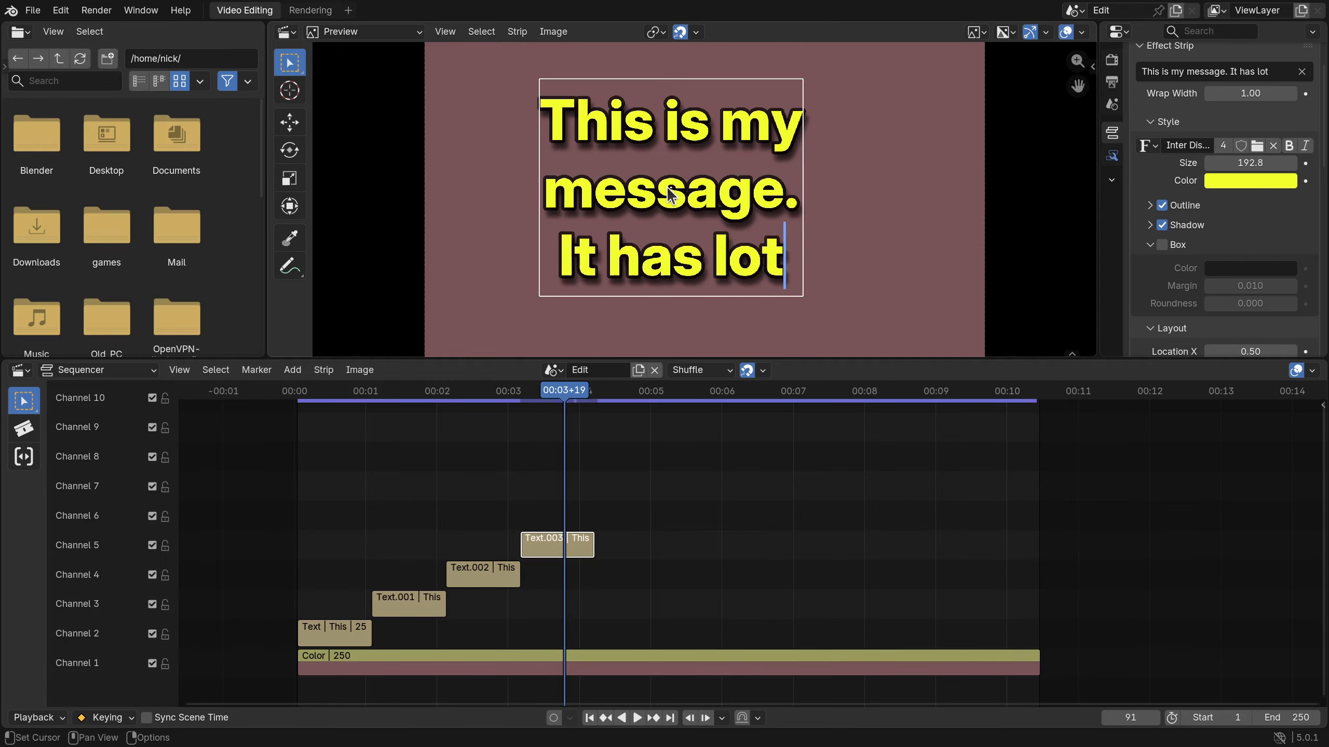
{"action": "type", "text": "s of information."}
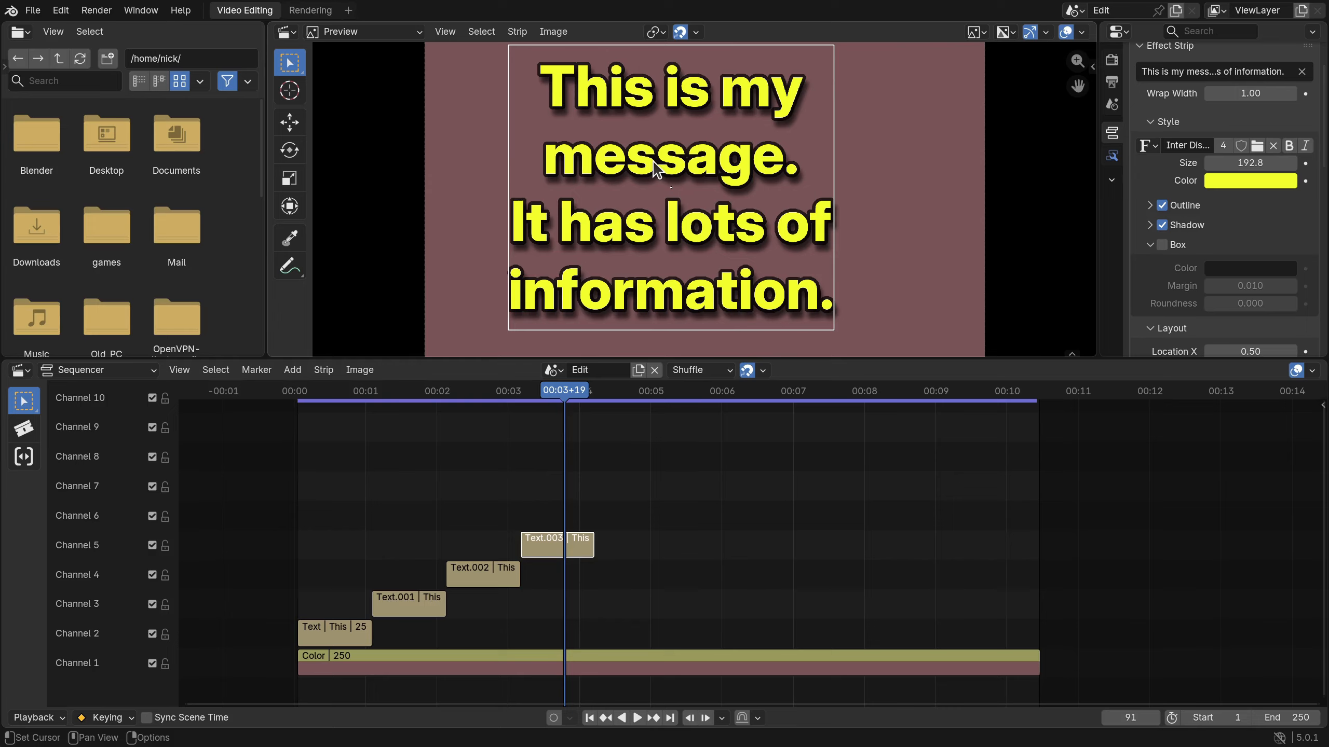
Step: Place the text block in the right half of the frame with wrap width 0.22 and size about 117.5
{"action": "left_click_drag", "start_coordinate": [656, 168], "coordinate": [794, 176]}
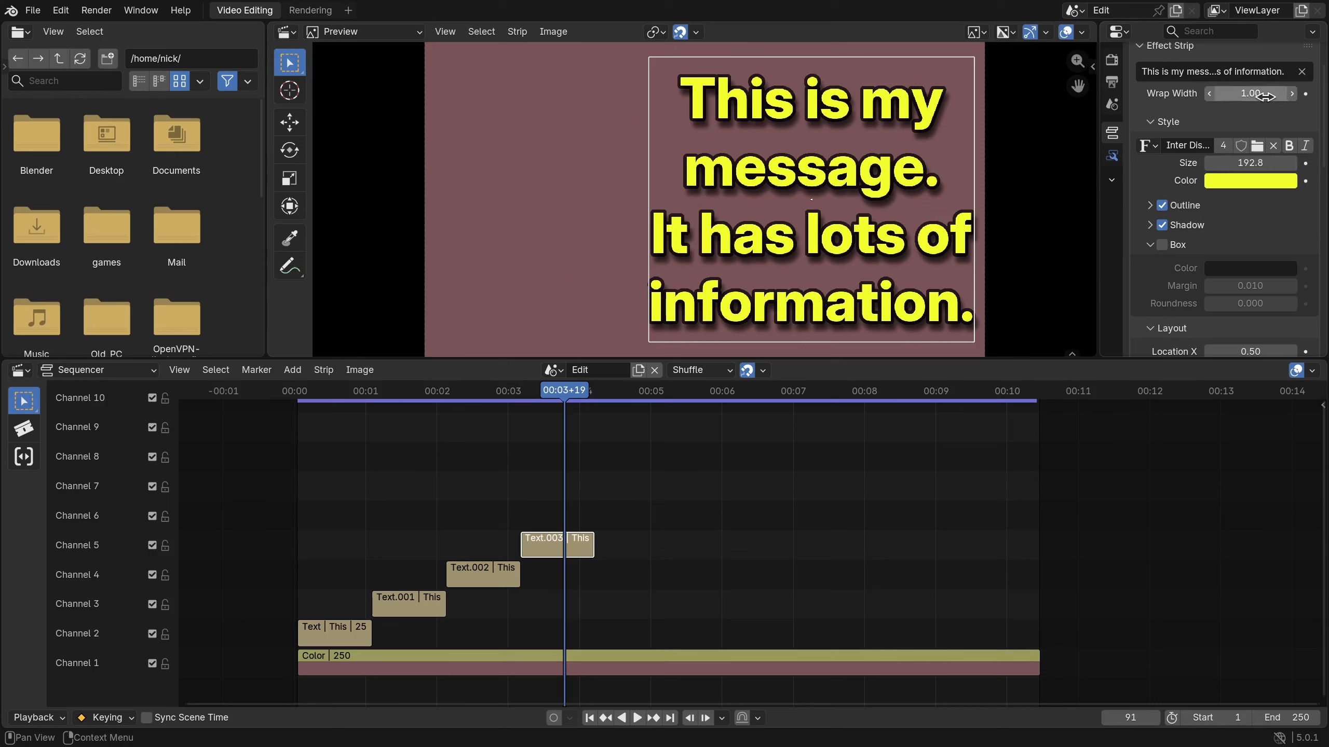
{"action": "mouse_move", "coordinate": [1265, 96]}
{"action": "left_mouse_down"}
{"action": "mouse_move", "coordinate": [1153, 96]}
{"action": "mouse_move", "coordinate": [1269, 93]}
{"action": "left_mouse_up"}
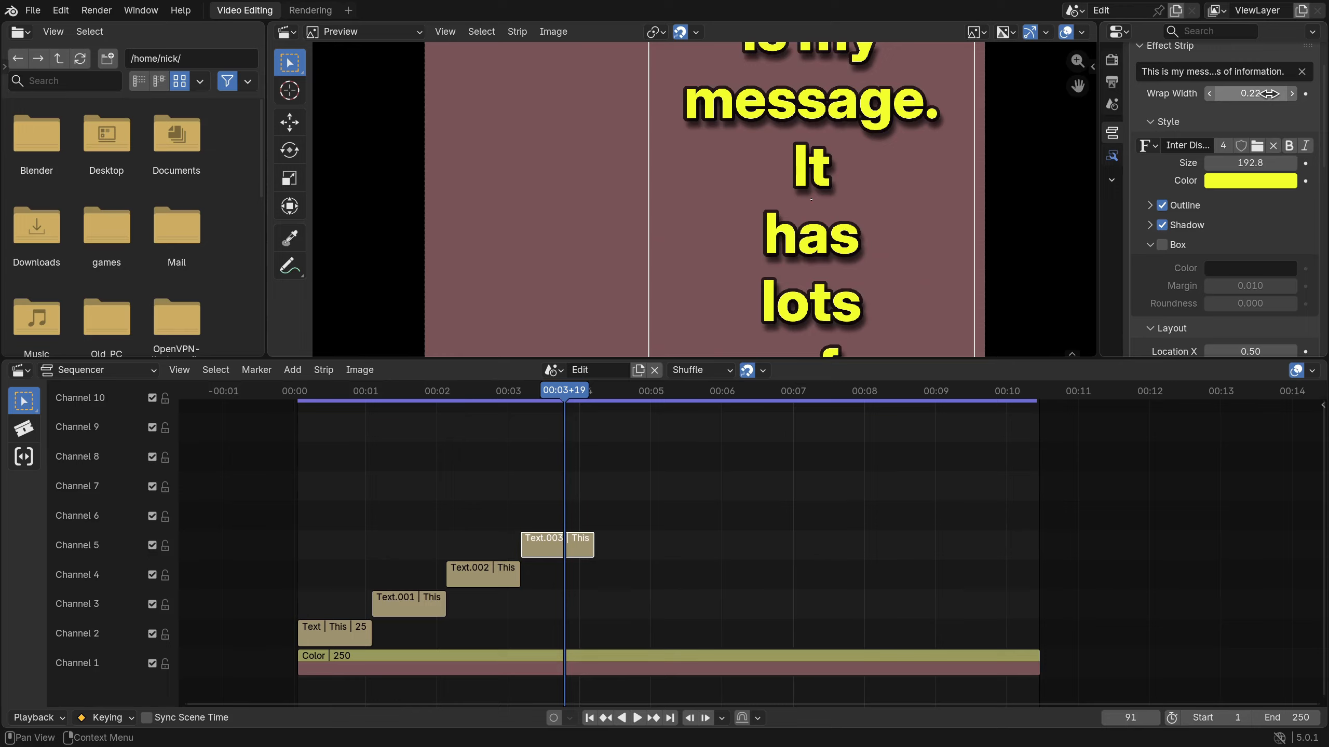
{"action": "left_click_drag", "start_coordinate": [1235, 163], "coordinate": [1108, 163]}
{"action": "key", "text": "g"}
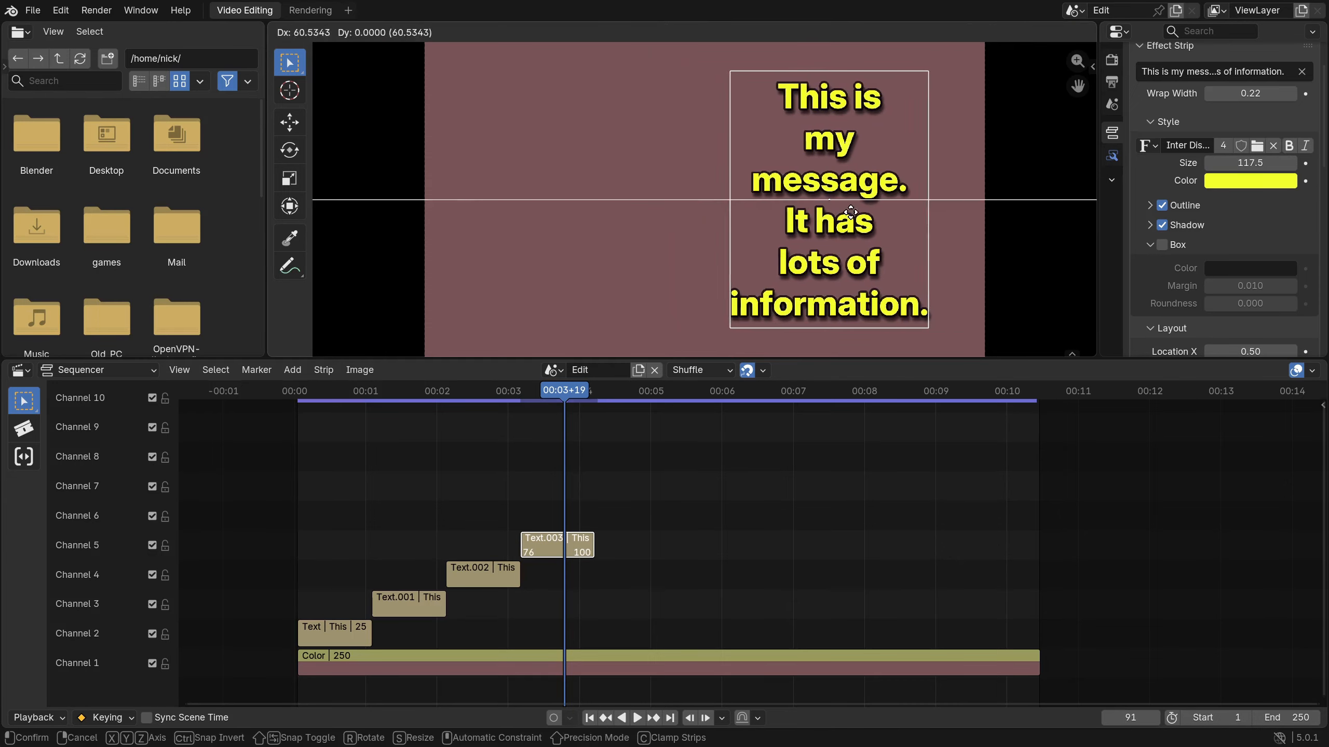
{"action": "left_click", "coordinate": [876, 214]}
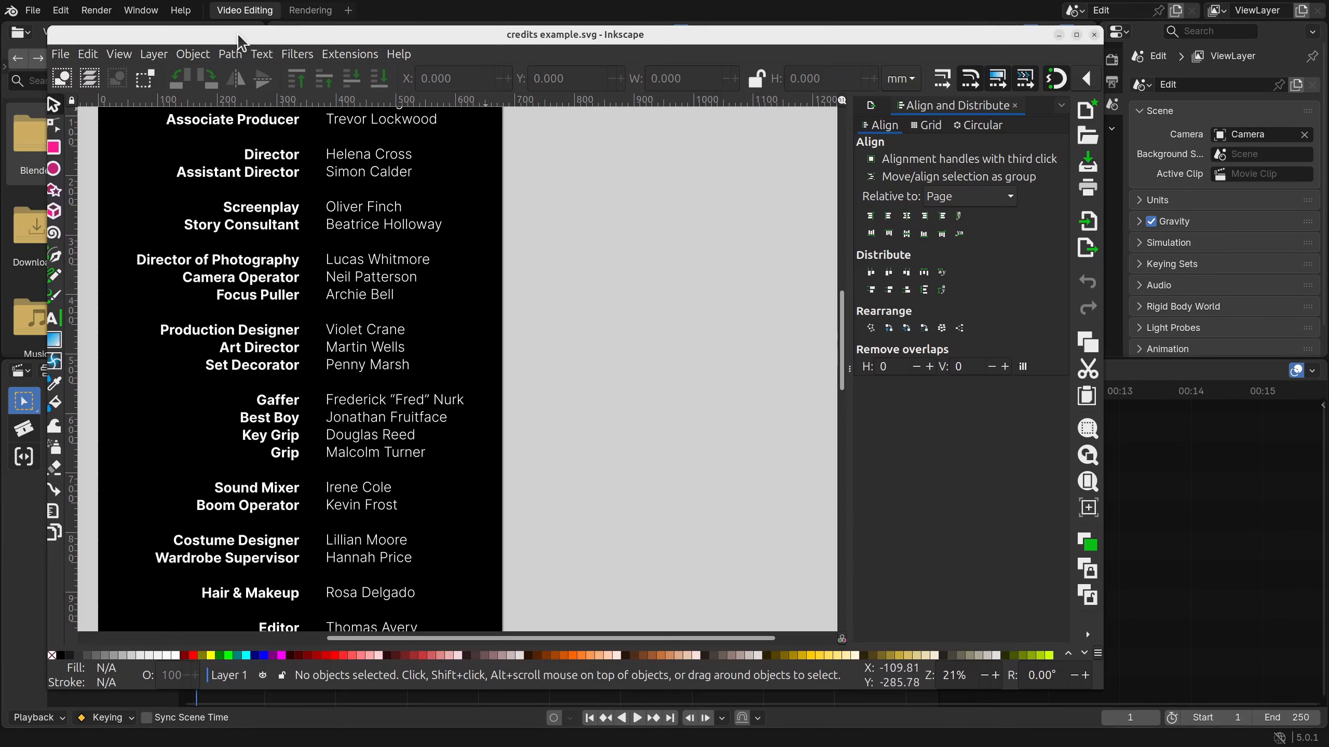
Step: Try moving the job-title column and the name column of the credits separately, undoing each move
{"action": "scroll", "coordinate": [332, 260], "scroll_direction": "down", "scroll_amount": 4}
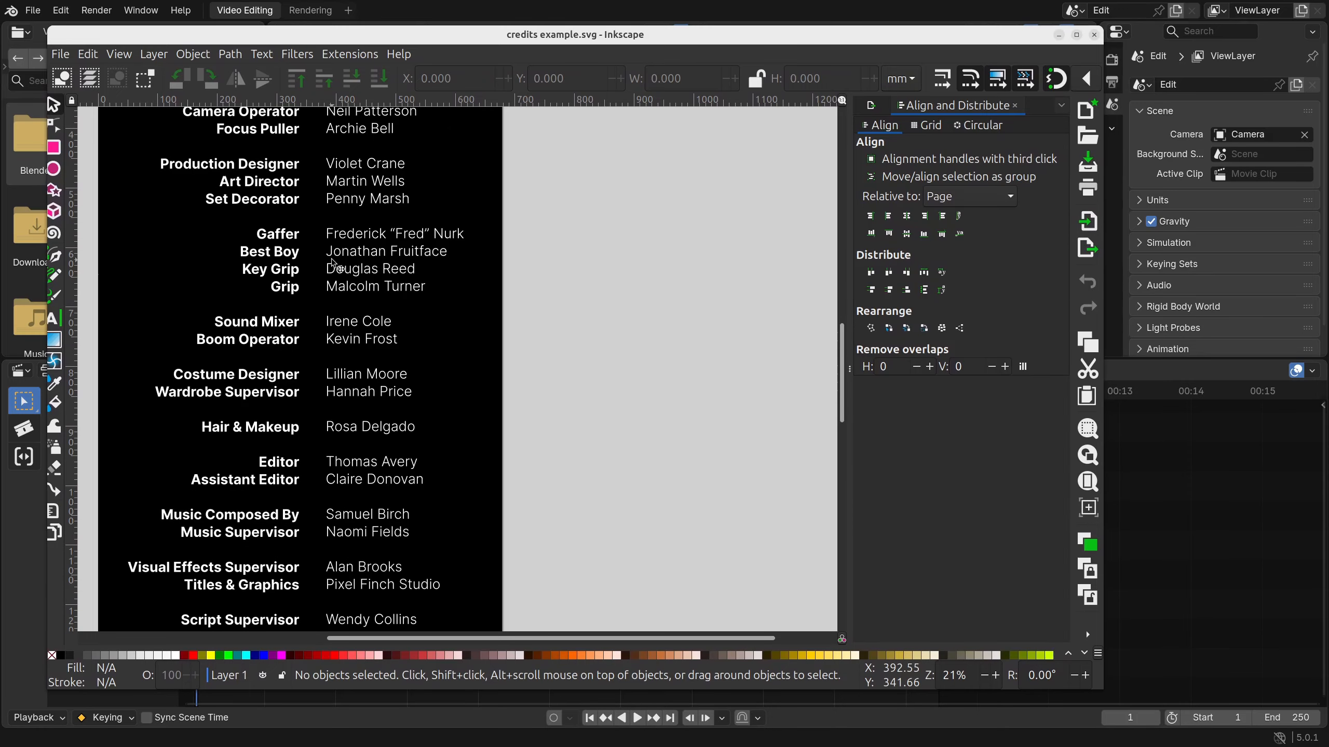
{"action": "scroll", "coordinate": [354, 334], "scroll_direction": "down", "scroll_amount": 2, "text": "ctrl"}
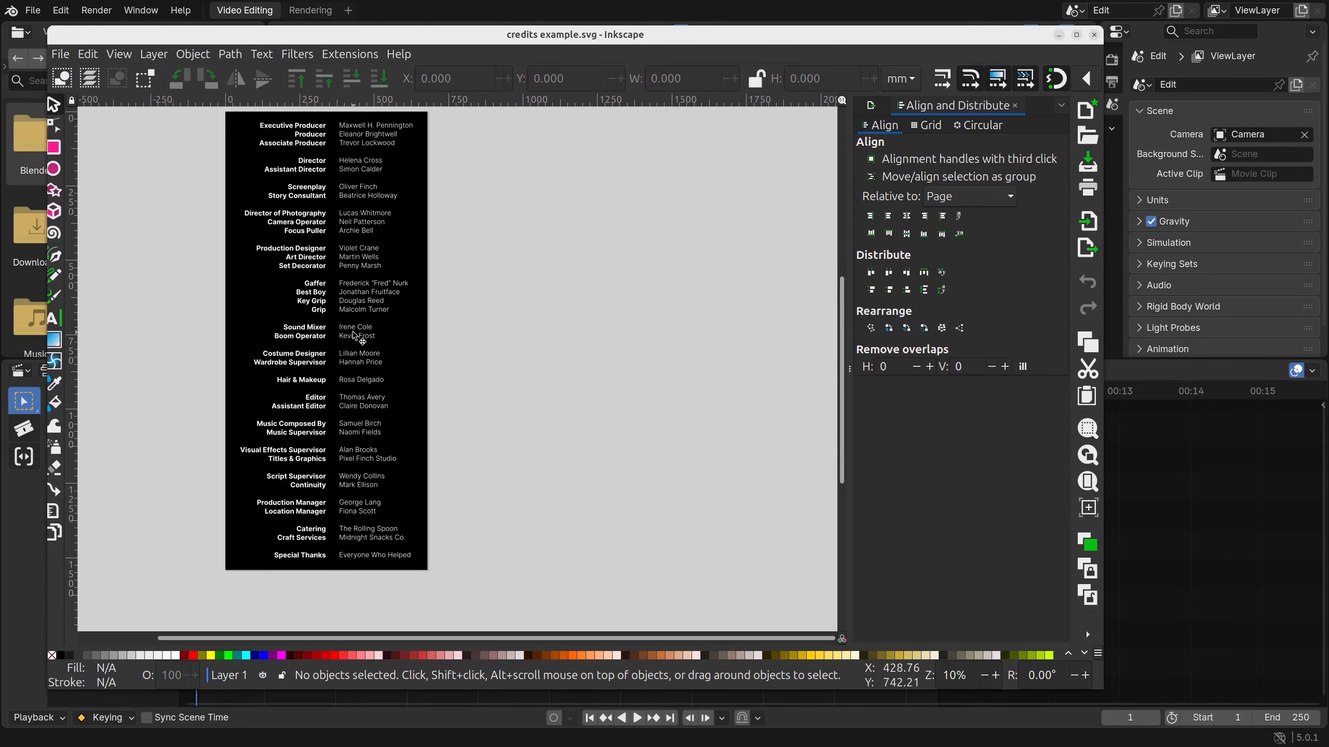
{"action": "scroll", "coordinate": [354, 335], "scroll_direction": "down", "scroll_amount": 1, "text": "ctrl"}
{"action": "left_click", "coordinate": [301, 221]}
{"action": "mouse_move", "coordinate": [302, 220]}
{"action": "left_mouse_down"}
{"action": "mouse_move", "coordinate": [188, 228]}
{"action": "mouse_move", "coordinate": [286, 222]}
{"action": "left_mouse_up"}
{"action": "key", "text": "ctrl+z"}
{"action": "key", "text": "ctrl+z"}
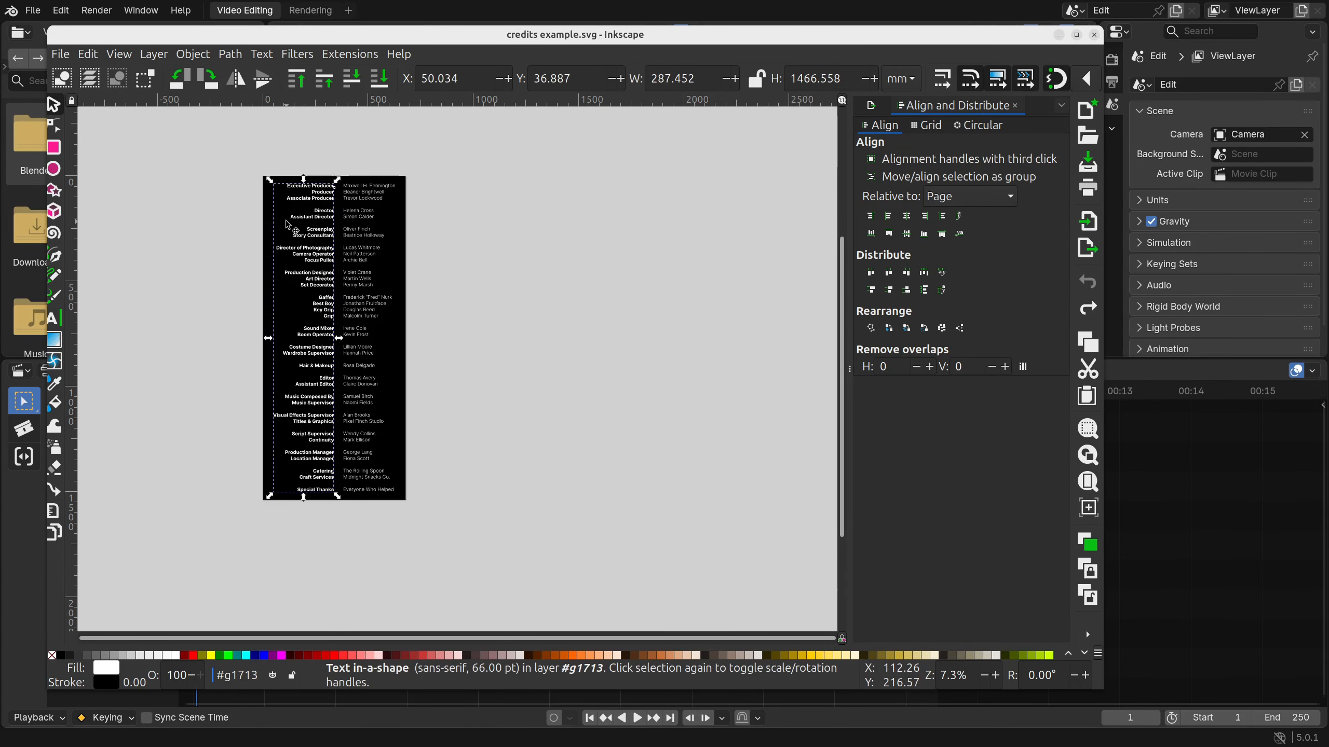
{"action": "left_click", "coordinate": [366, 303]}
{"action": "left_click_drag", "start_coordinate": [364, 302], "coordinate": [604, 288]}
{"action": "key", "text": "ctrl+z"}
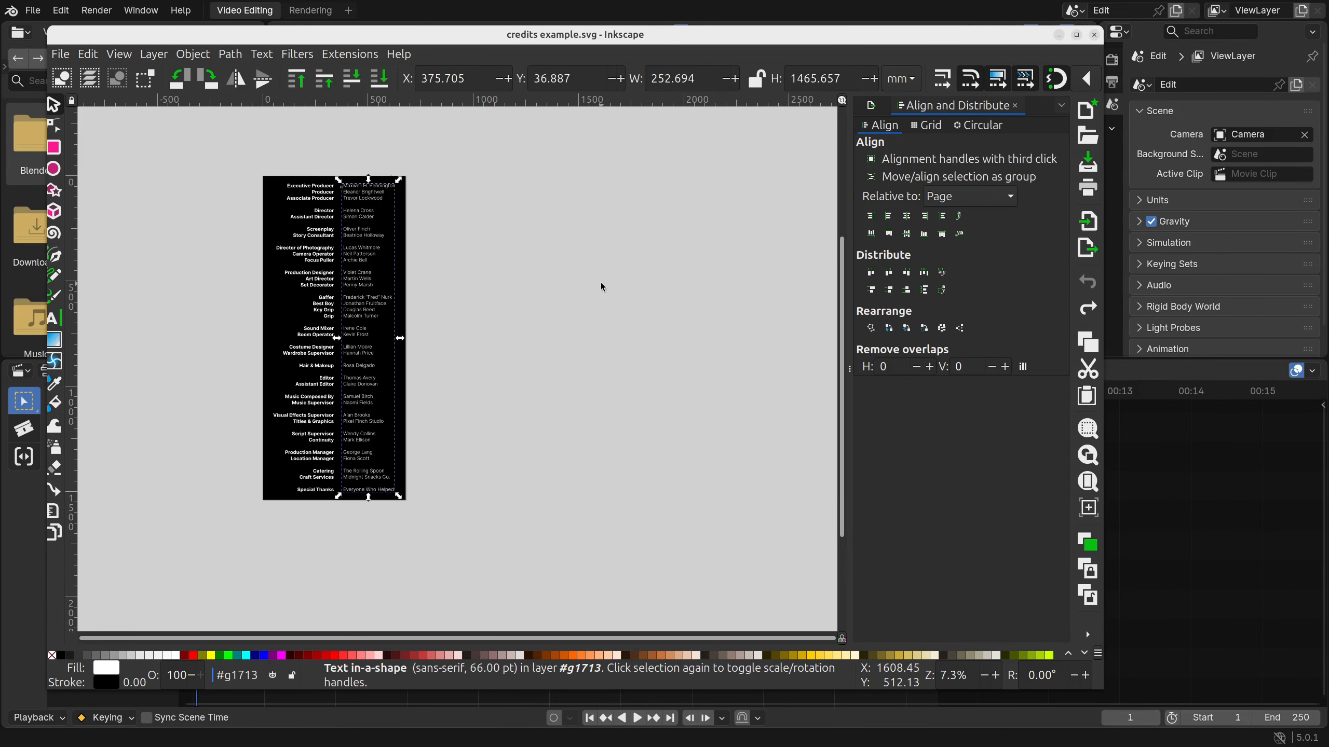
Step: Examine the job-title and name text columns of the credits page from its beginning to its end
{"action": "scroll", "coordinate": [293, 204], "scroll_direction": "up", "scroll_amount": 5}
{"action": "scroll", "coordinate": [306, 436], "scroll_direction": "up", "scroll_amount": 3, "text": "ctrl"}
{"action": "scroll", "coordinate": [307, 436], "scroll_direction": "up", "scroll_amount": 1, "text": "ctrl"}
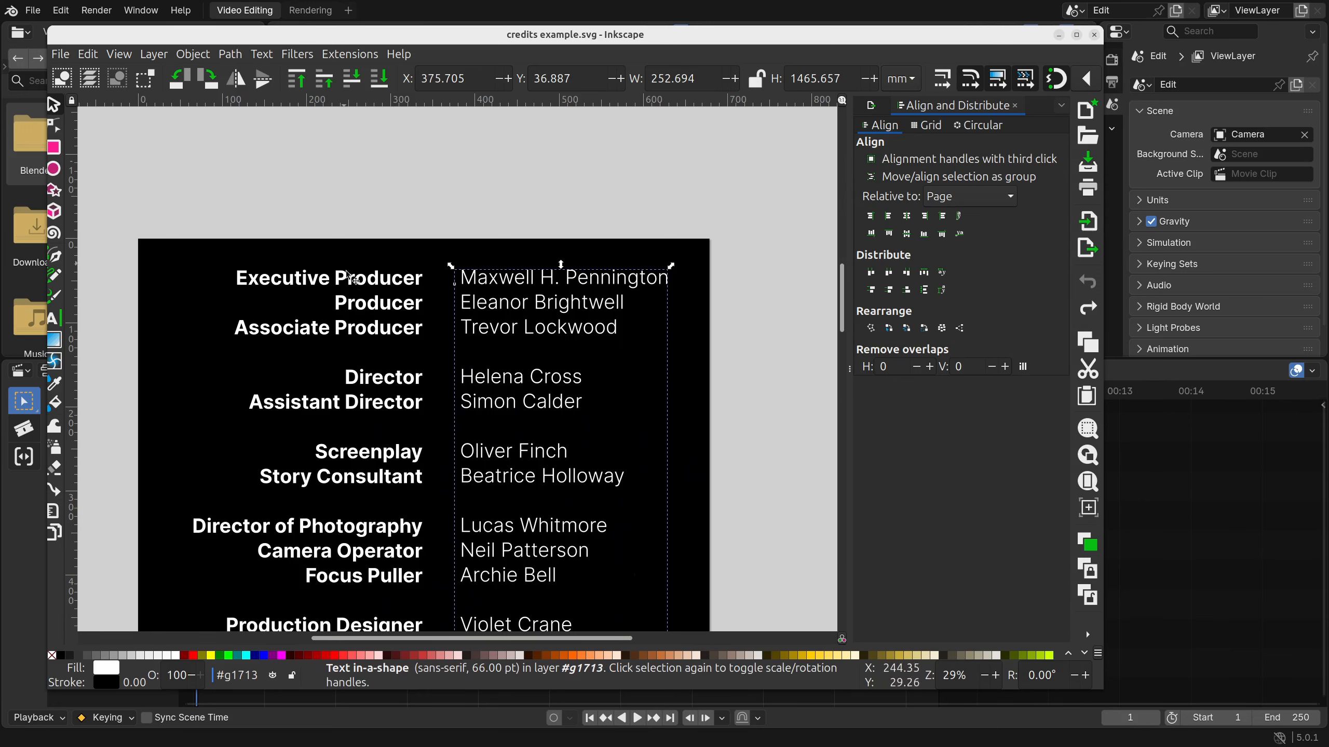
{"action": "left_click", "coordinate": [352, 293]}
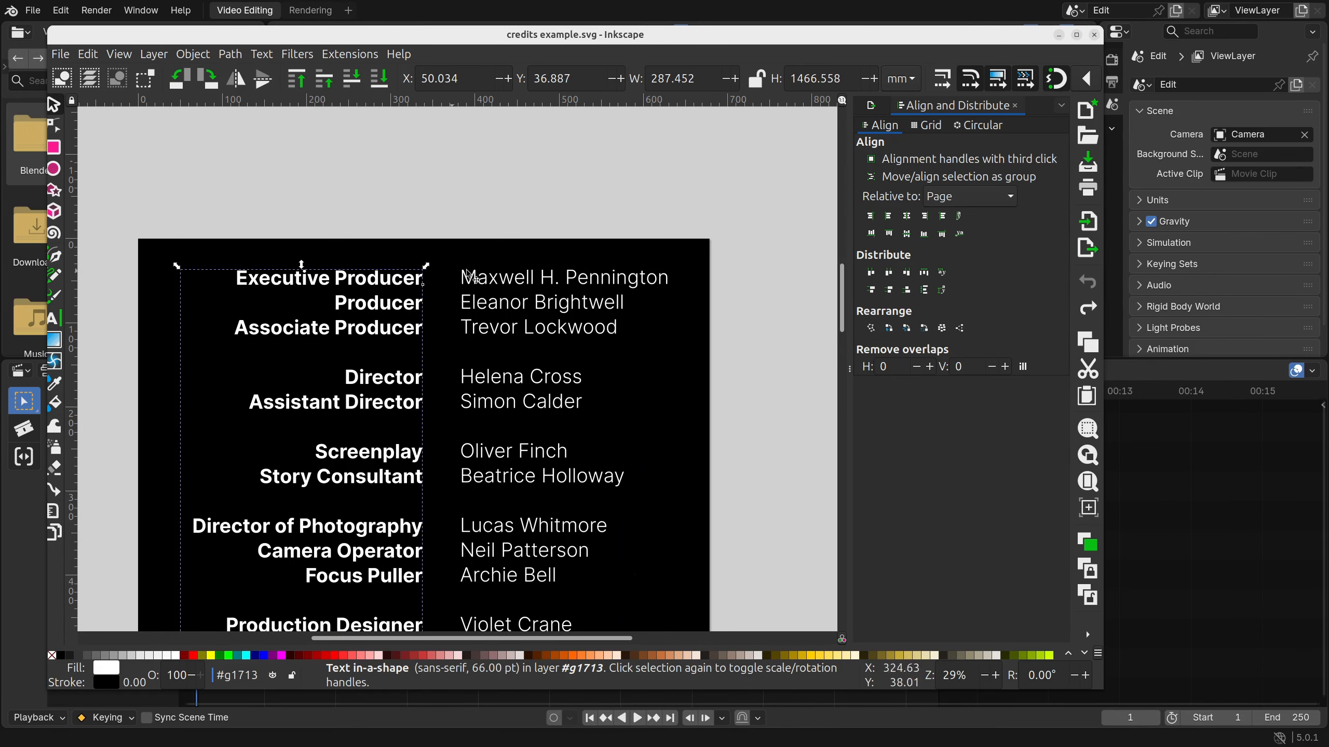
{"action": "left_click", "coordinate": [528, 277]}
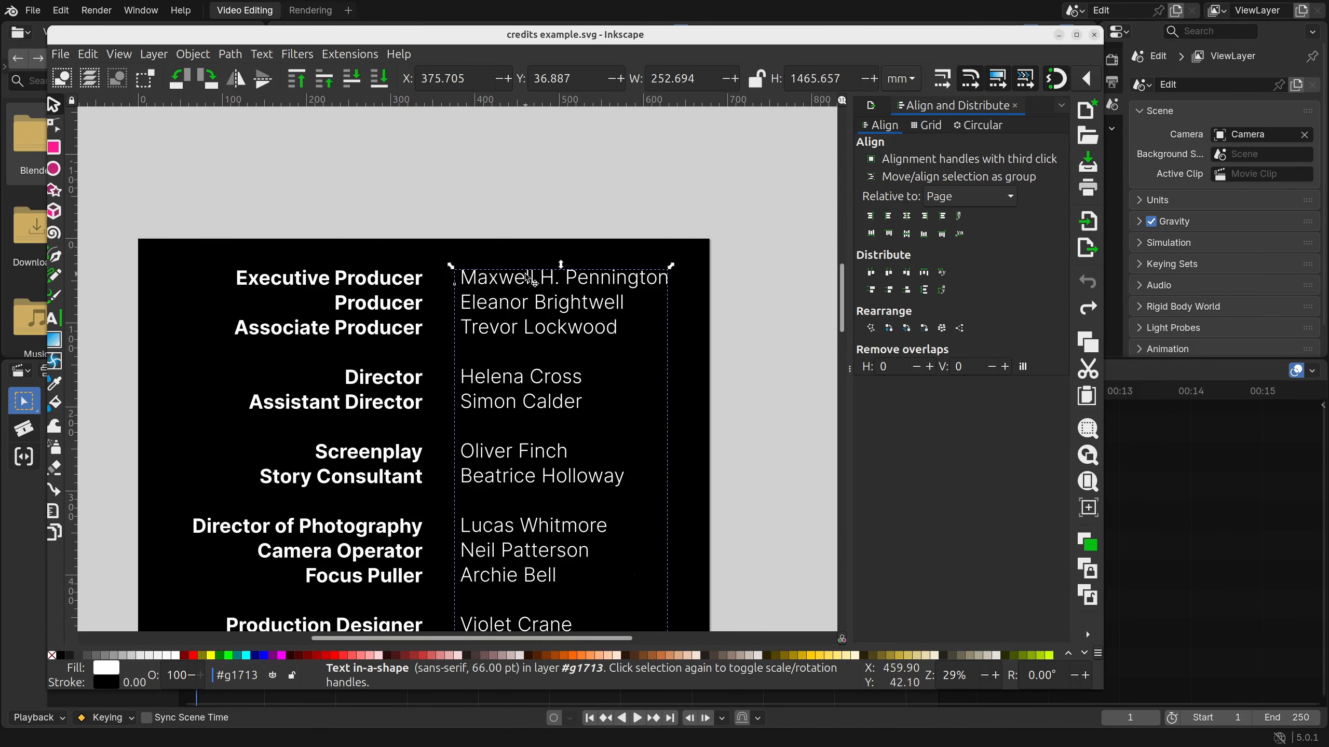
{"action": "key", "text": "Escape"}
{"action": "scroll", "coordinate": [475, 371], "scroll_direction": "down", "scroll_amount": 15}
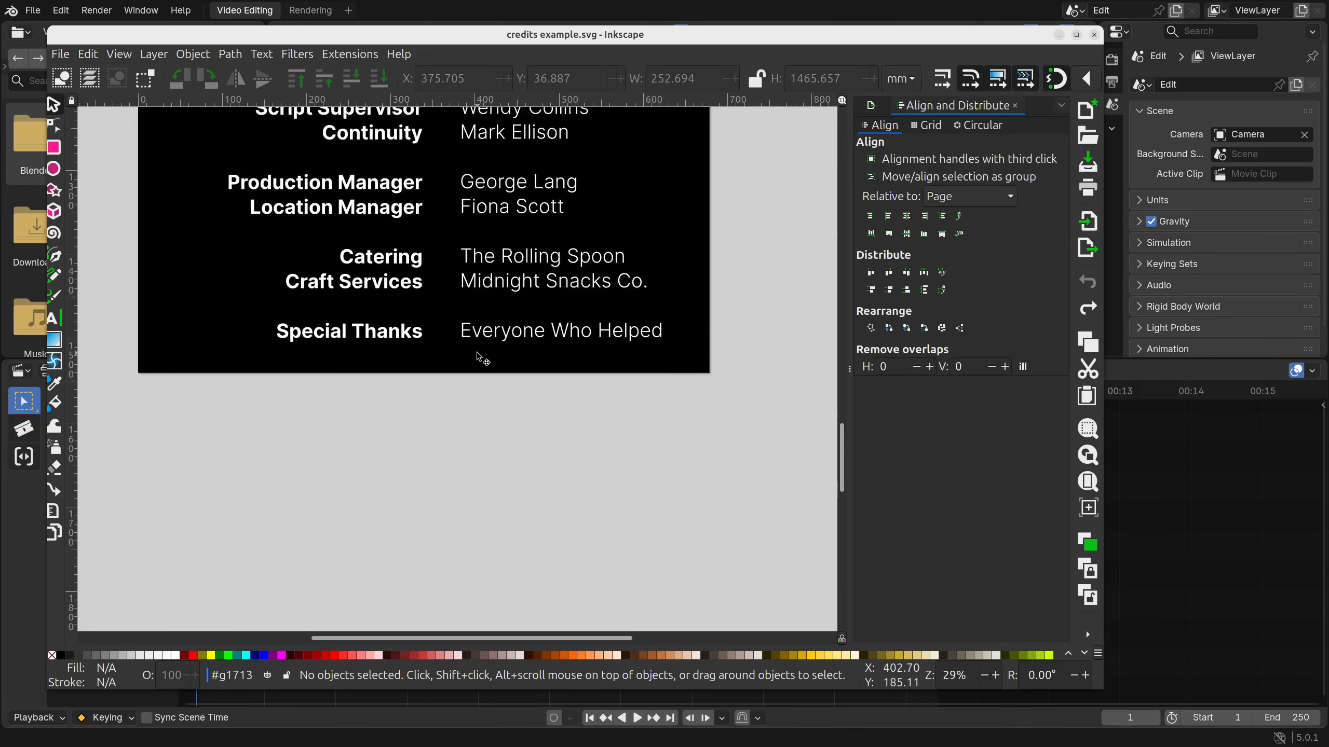
{"action": "scroll", "coordinate": [477, 356], "scroll_direction": "up", "scroll_amount": 3}
{"action": "scroll", "coordinate": [477, 357], "scroll_direction": "up", "scroll_amount": 5}
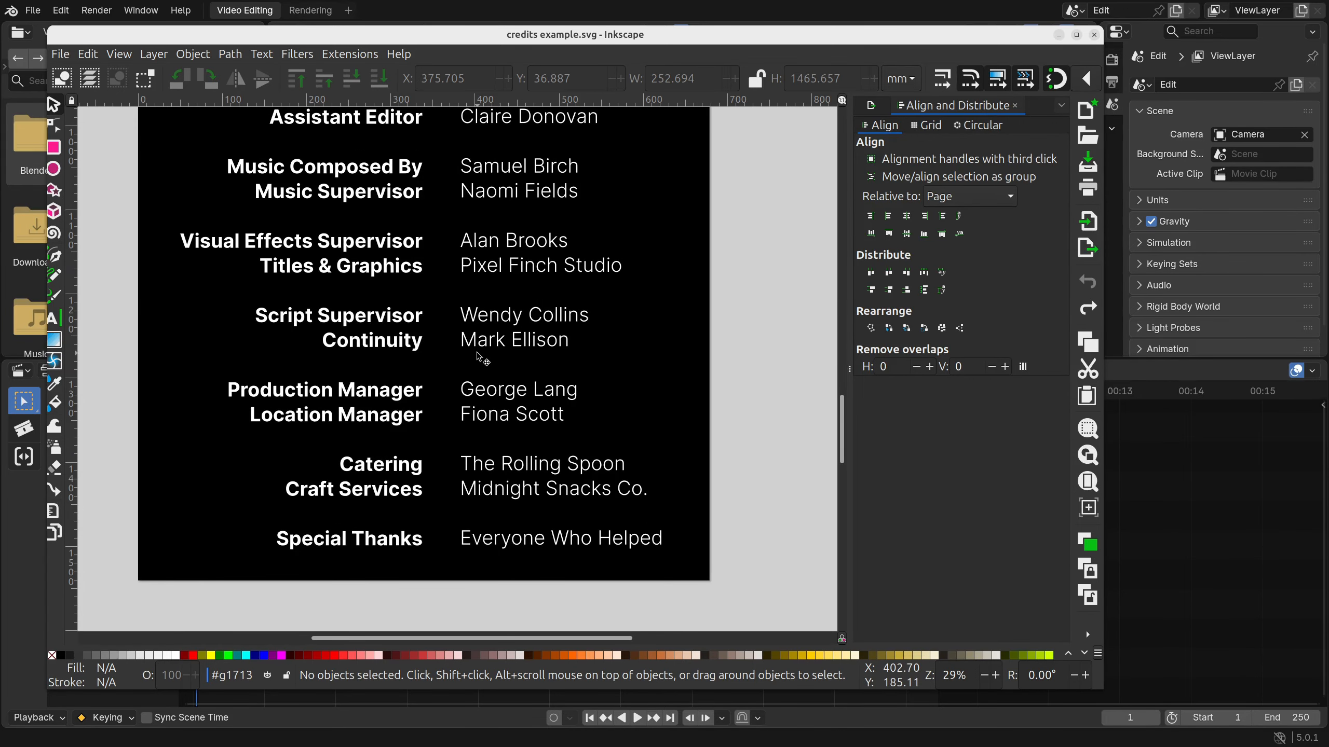
Step: Close Inkscape and, in Blender, add credits example.png as an image strip on channel 1 starting at frame 1
{"action": "left_click", "coordinate": [1094, 35]}
{"action": "left_click", "coordinate": [291, 370]}
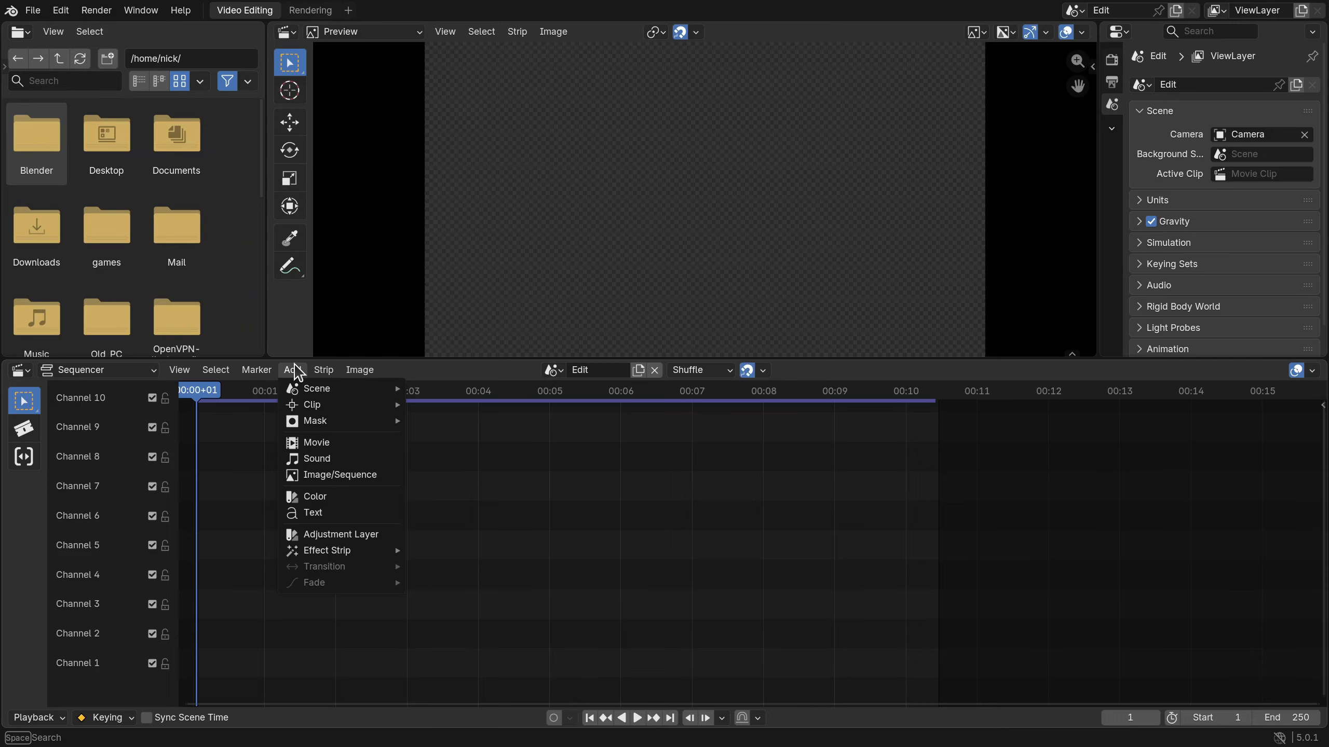
{"action": "left_click", "coordinate": [335, 475]}
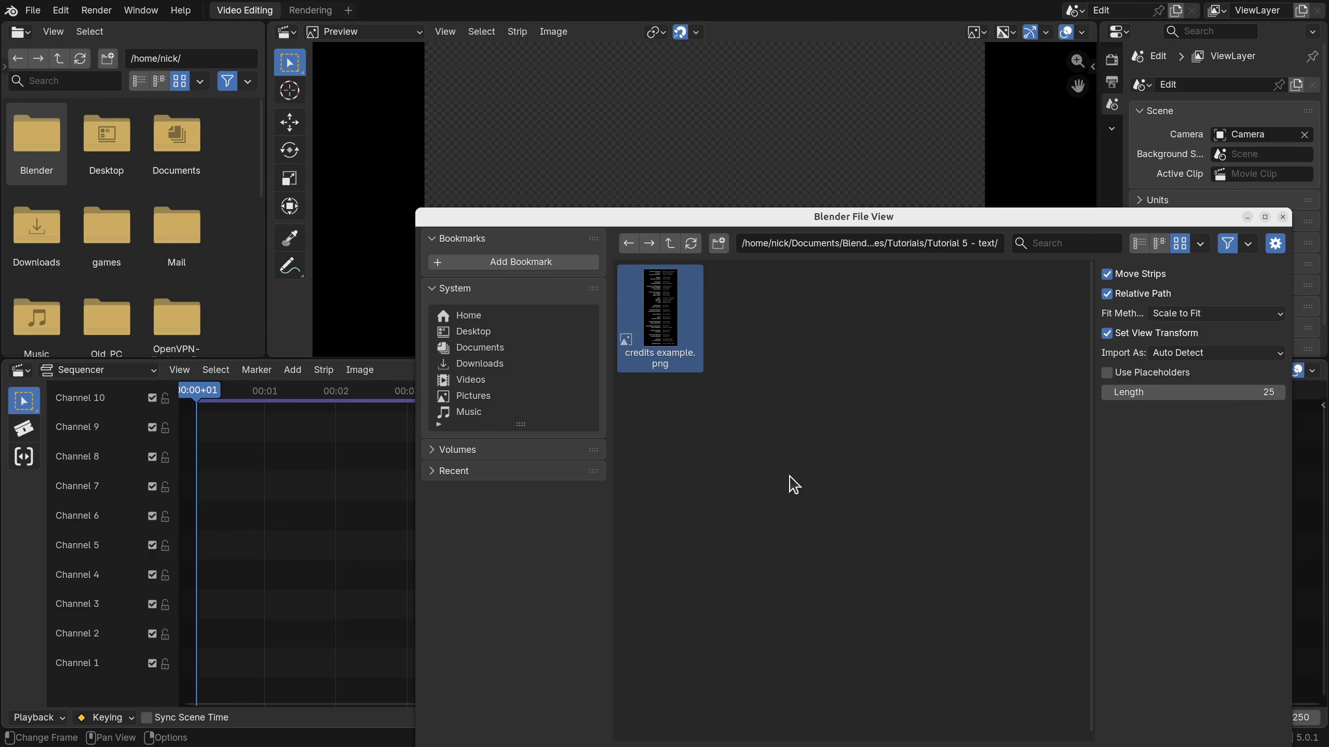
{"action": "left_click", "coordinate": [1238, 740]}
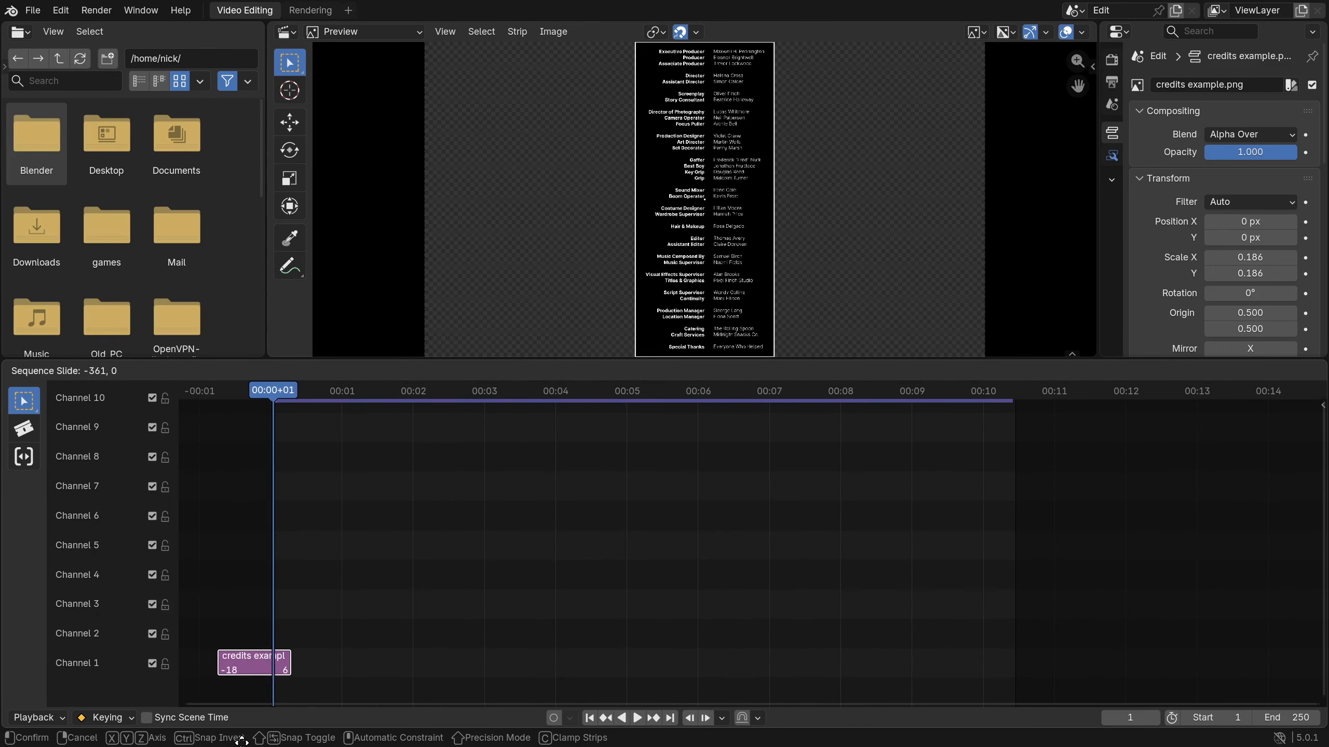
{"action": "left_click", "coordinate": [300, 736]}
Step: Apply Scale to Fill to the credits image strip so it spans the full width of the frame
{"action": "scroll", "coordinate": [868, 187], "scroll_direction": "down", "scroll_amount": 2}
{"action": "scroll", "coordinate": [868, 187], "scroll_direction": "down", "scroll_amount": 2}
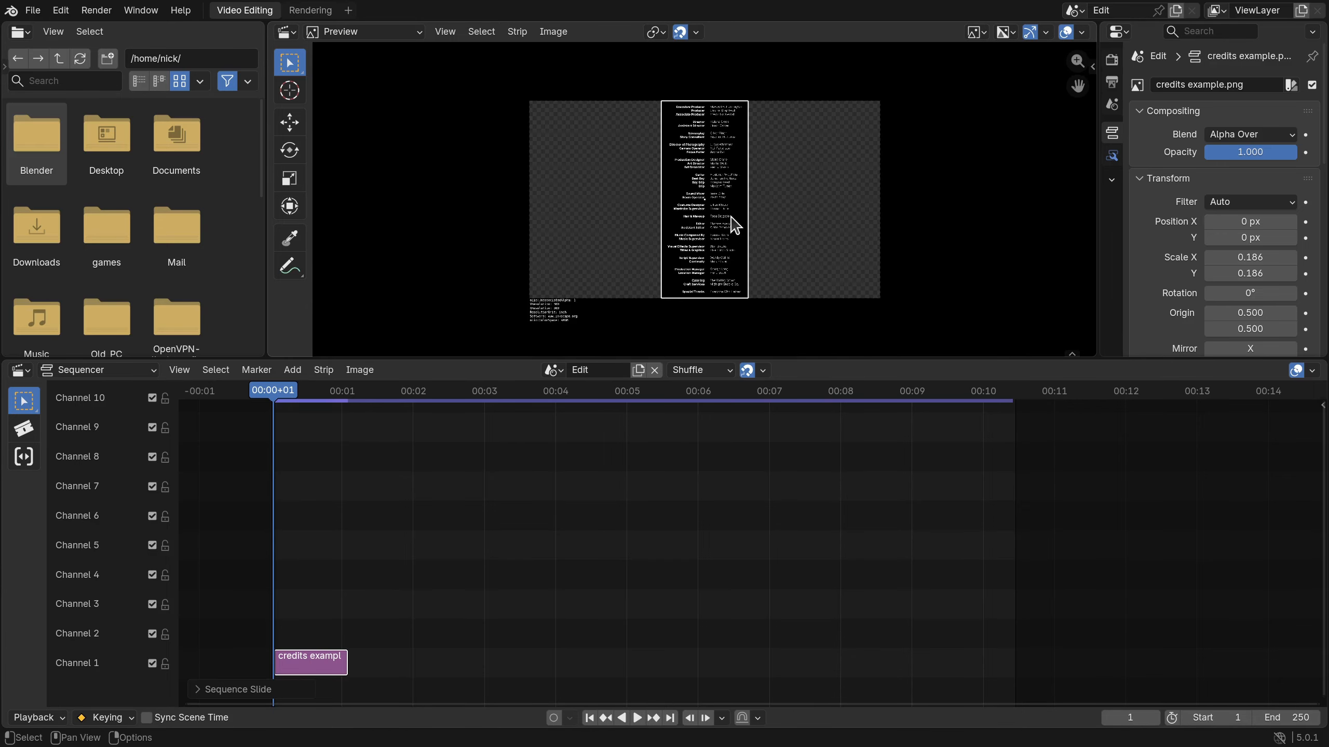
{"action": "scroll", "coordinate": [735, 226], "scroll_direction": "up", "scroll_amount": 3}
{"action": "scroll", "coordinate": [735, 226], "scroll_direction": "down", "scroll_amount": 3}
{"action": "left_click", "coordinate": [358, 370]}
{"action": "mouse_move", "coordinate": [367, 408]}
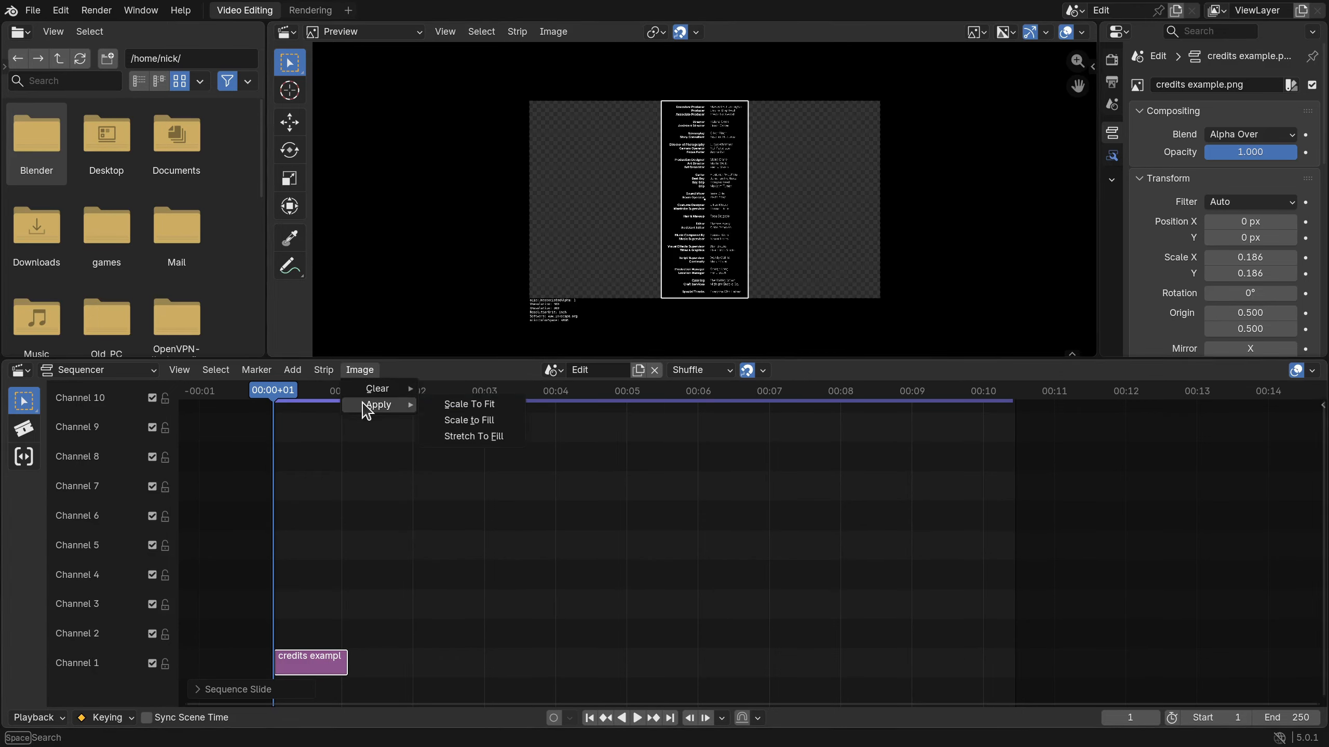
{"action": "left_click", "coordinate": [452, 421]}
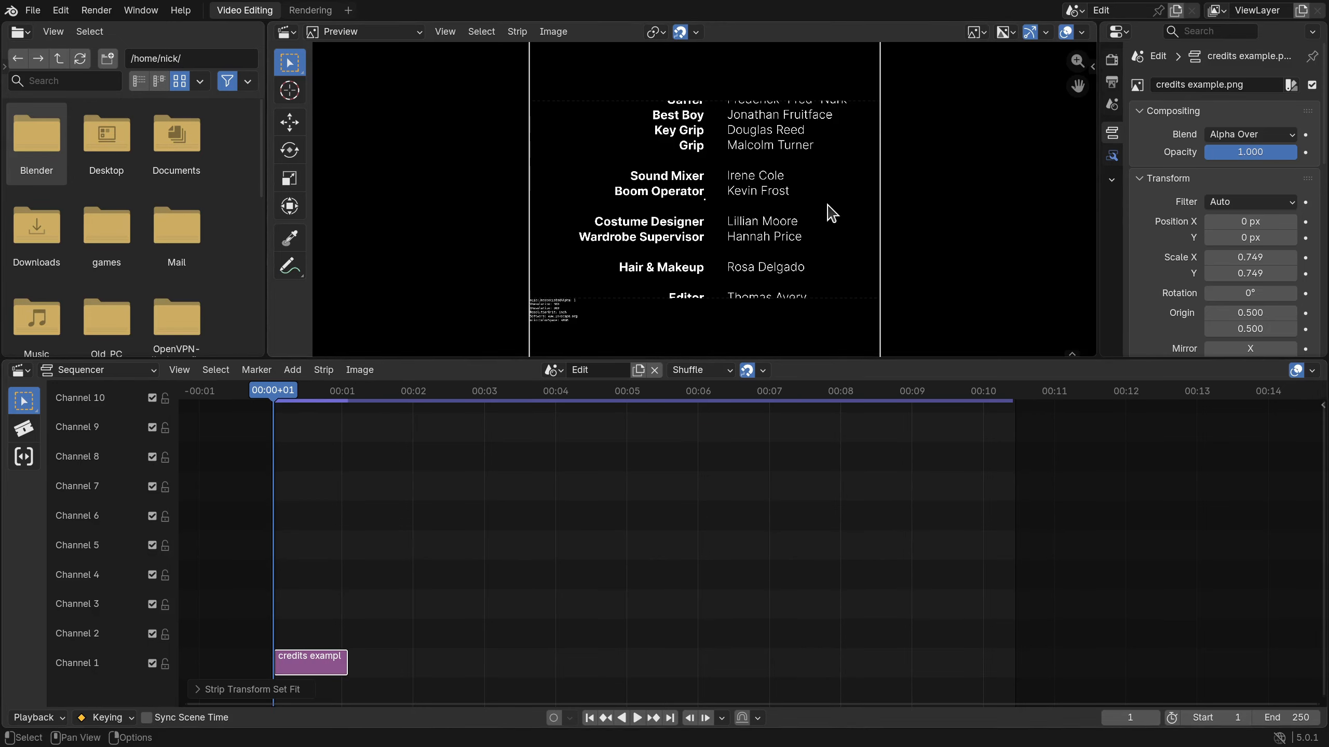
{"action": "scroll", "coordinate": [699, 201], "scroll_direction": "up", "scroll_amount": 1}
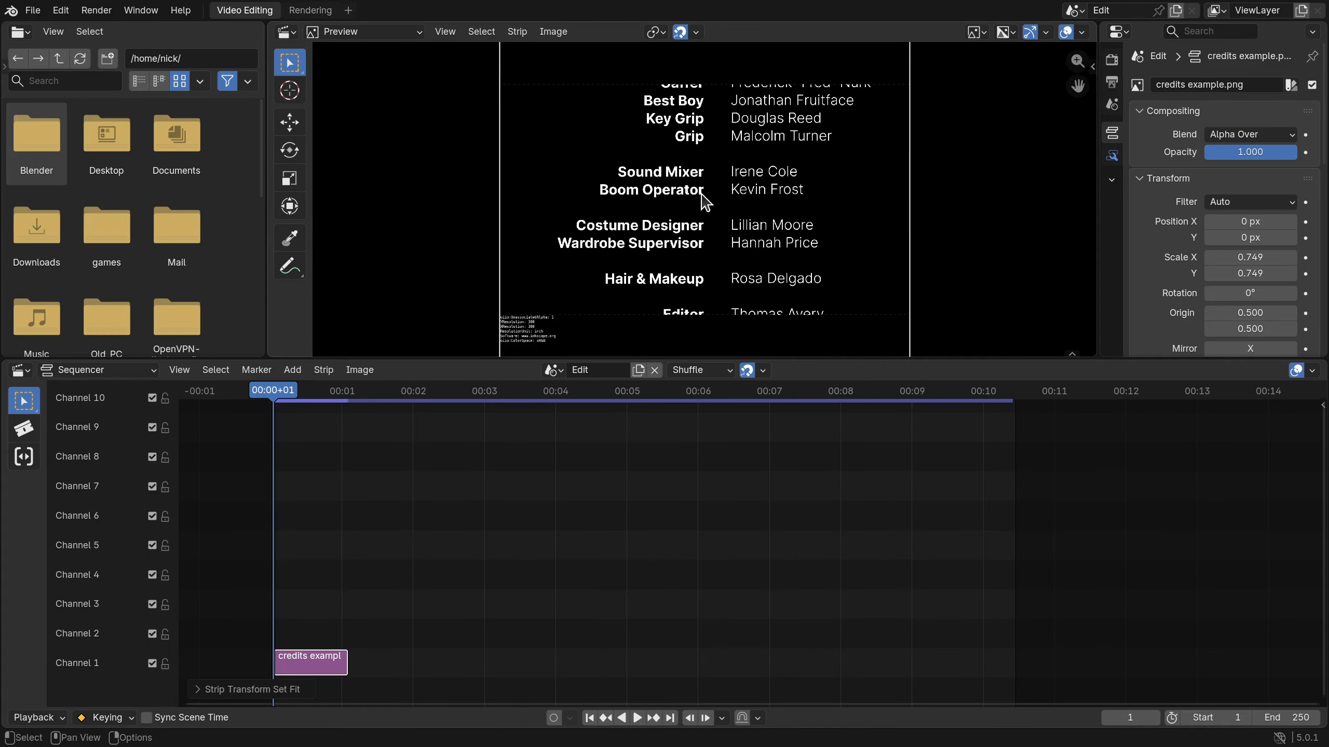
{"action": "scroll", "coordinate": [702, 201], "scroll_direction": "down", "scroll_amount": 12}
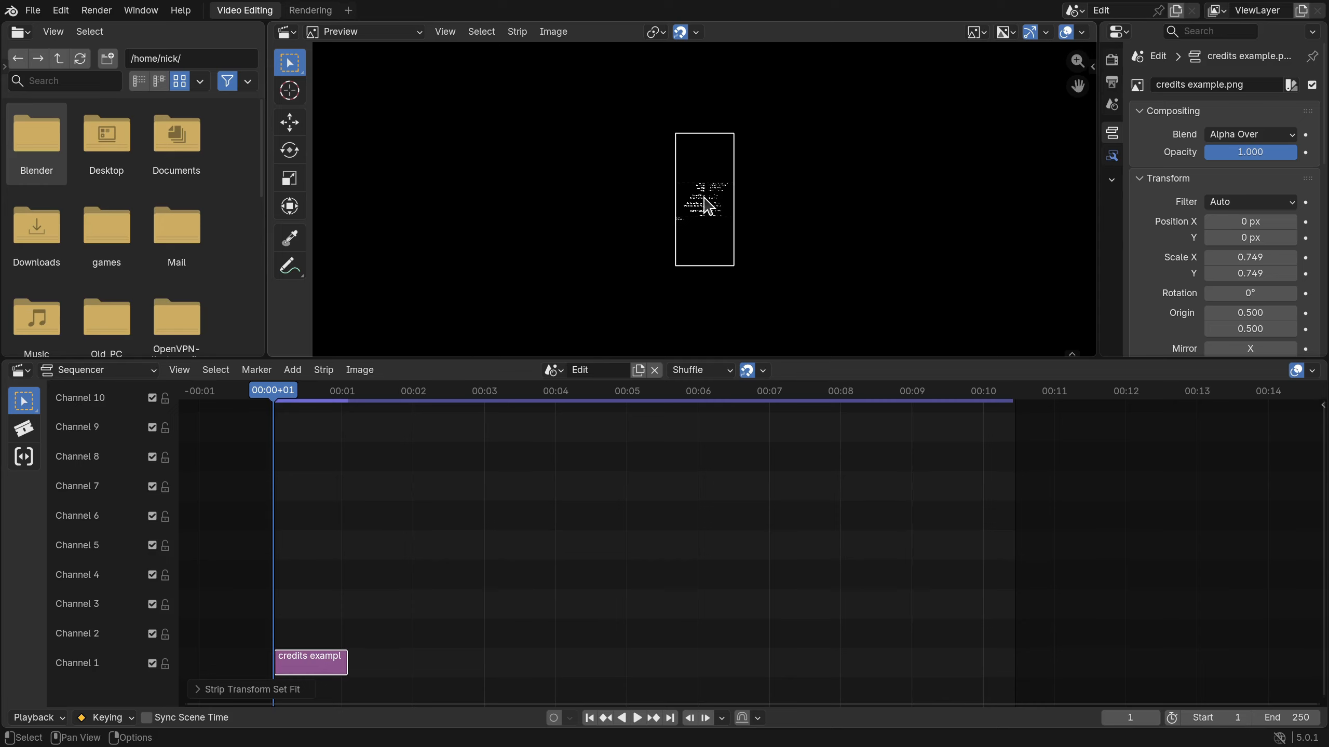
Step: Move the credits image straight down below the frame, to a Y position of about -2678 px
{"action": "key", "text": "g"}
{"action": "key", "text": "y"}
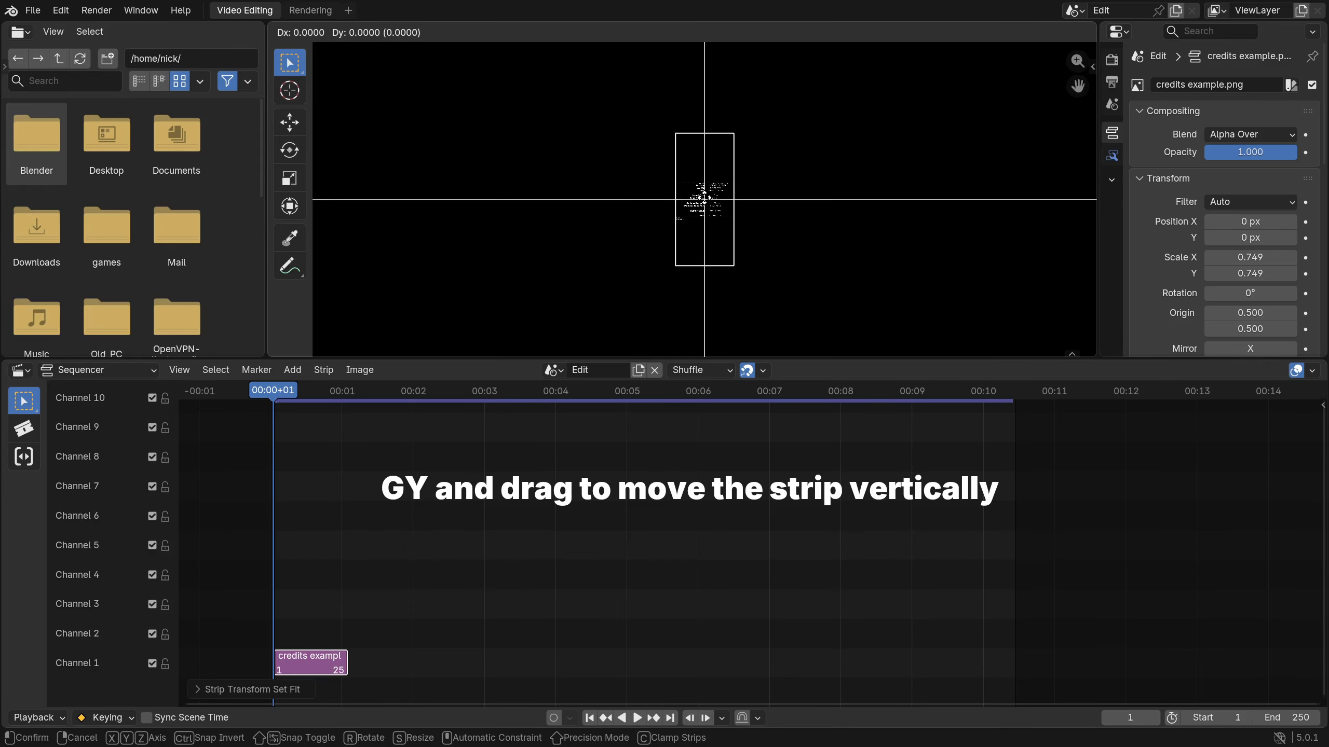
{"action": "left_click", "coordinate": [691, 295]}
{"action": "scroll", "coordinate": [727, 246], "scroll_direction": "up", "scroll_amount": 5}
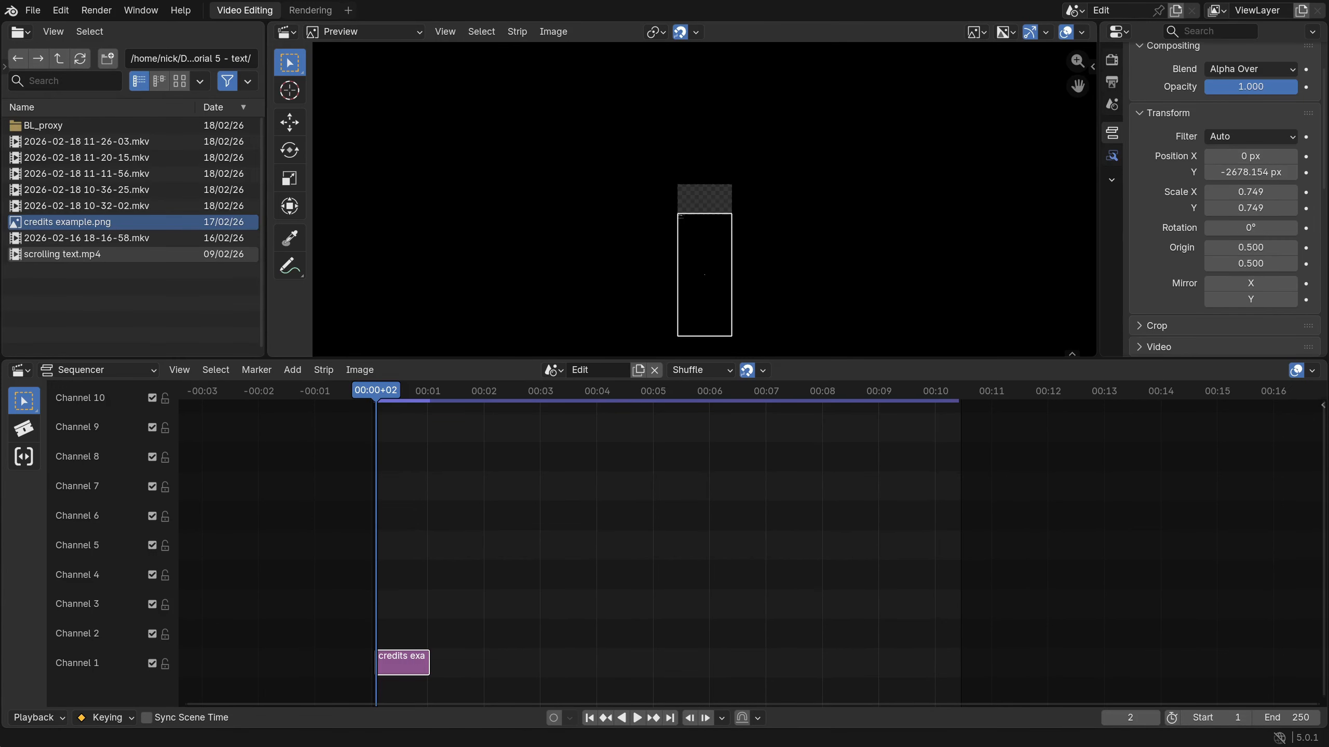
Step: Extend the credits strip to the end of the 250-frame range and keyframe its Y position at frame 2
{"action": "left_click_drag", "start_coordinate": [424, 665], "coordinate": [955, 664]}
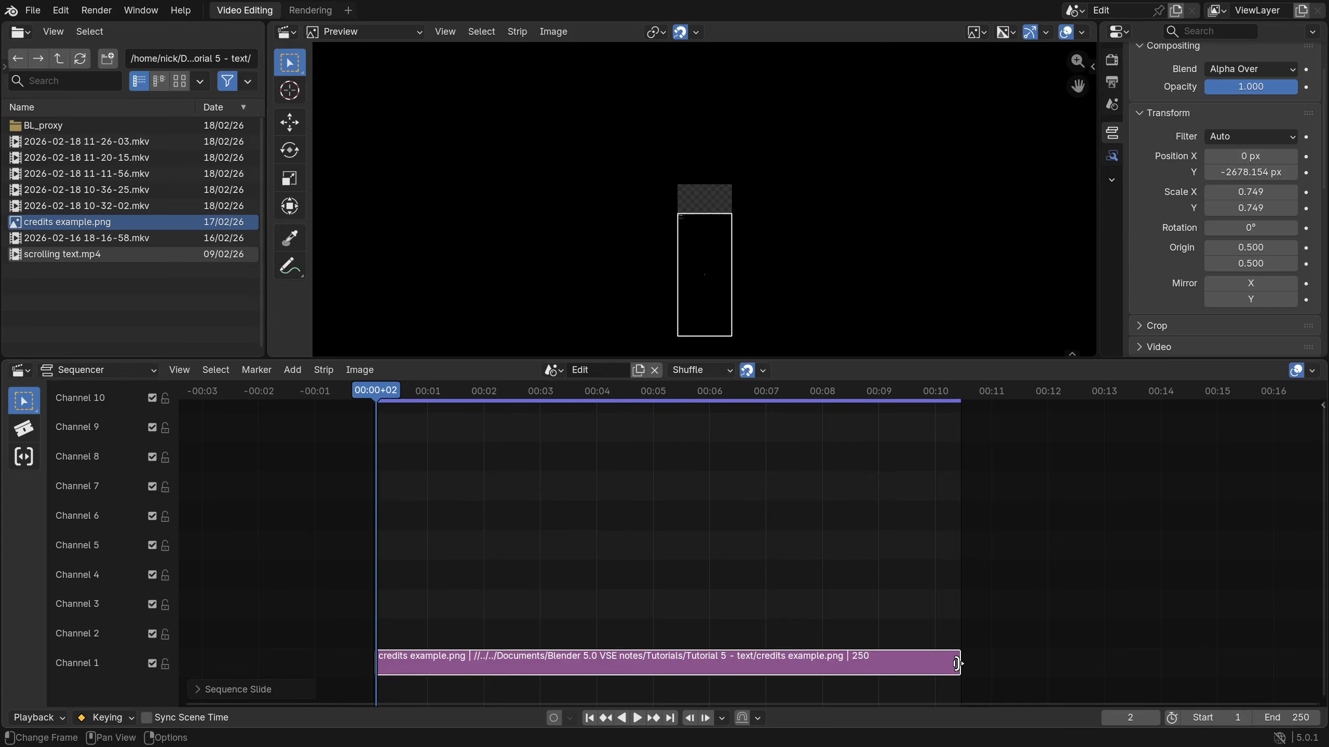
{"action": "scroll", "coordinate": [632, 344], "scroll_direction": "down", "scroll_amount": 1}
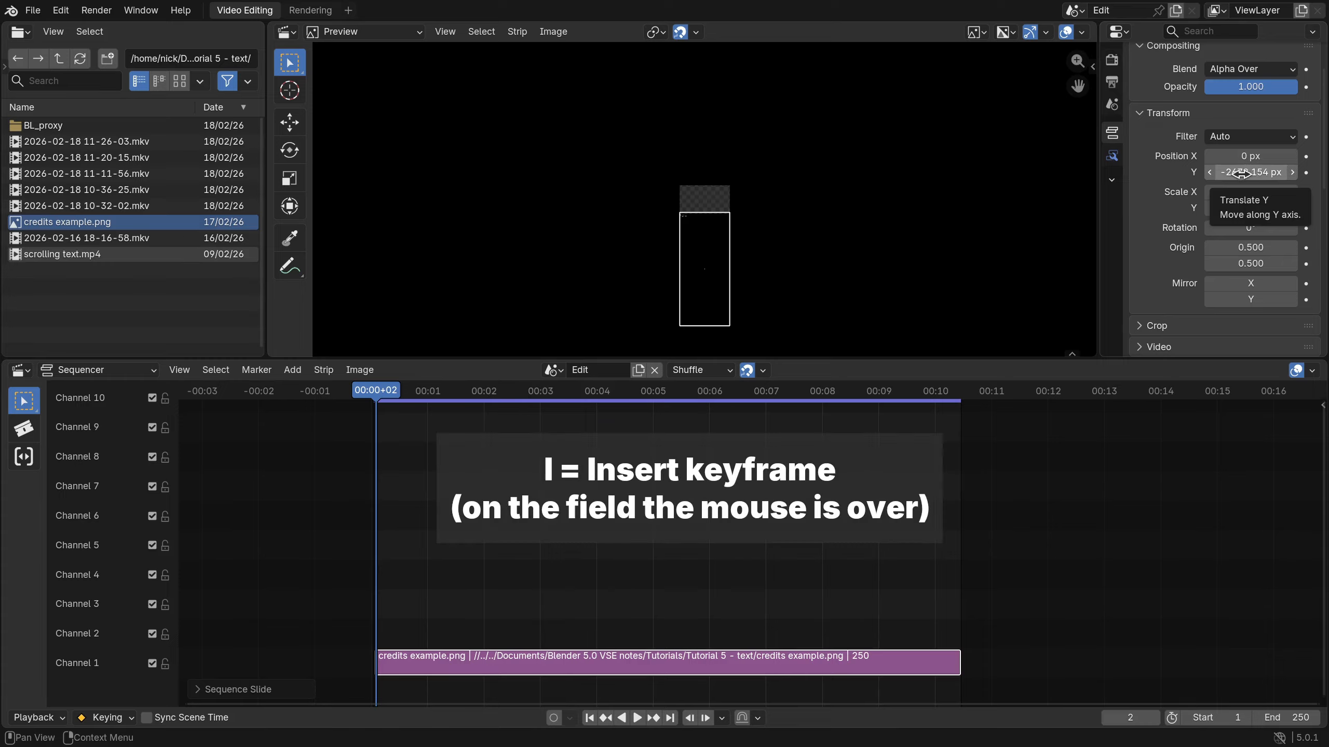
{"action": "key", "text": "i"}
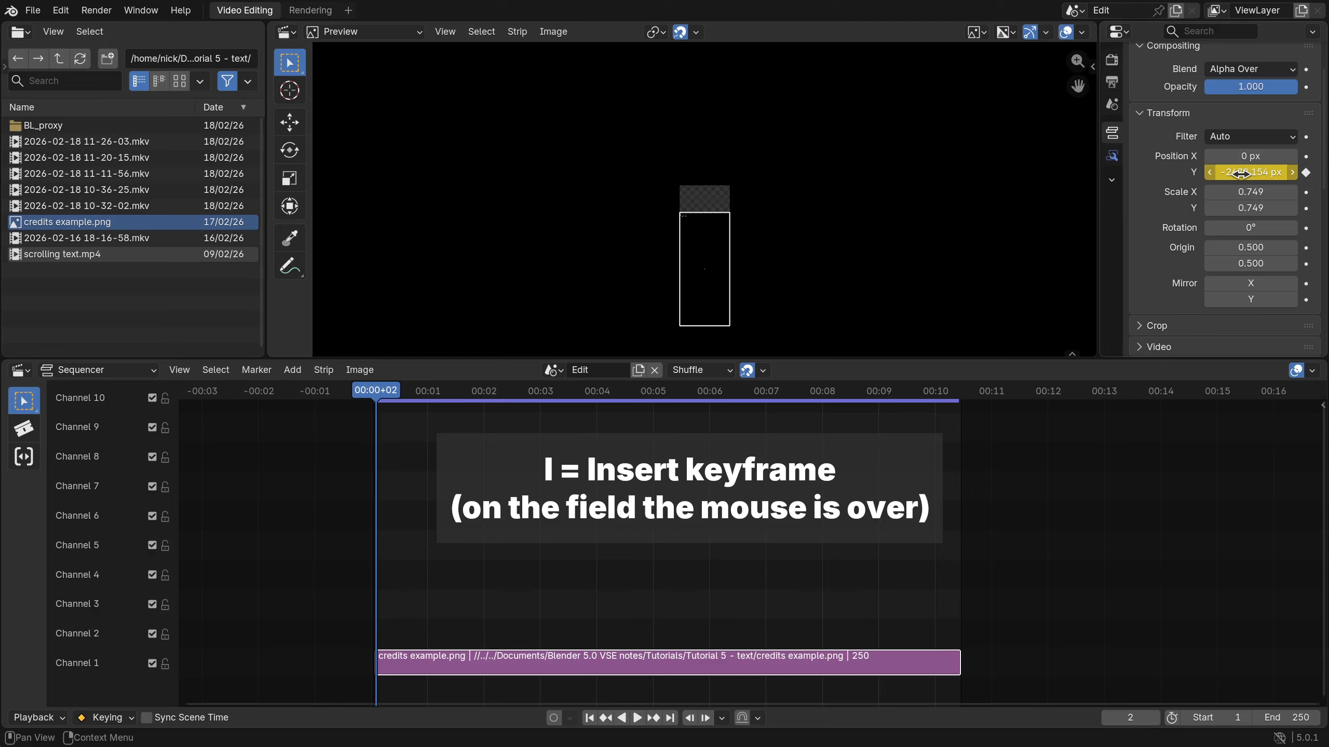
Step: At frame 250, move the credits image up to Y 2720 px, keyframe its Y position, and play from the start
{"action": "left_click_drag", "start_coordinate": [386, 398], "coordinate": [959, 380]}
{"action": "key", "text": "g"}
{"action": "key", "text": "y"}
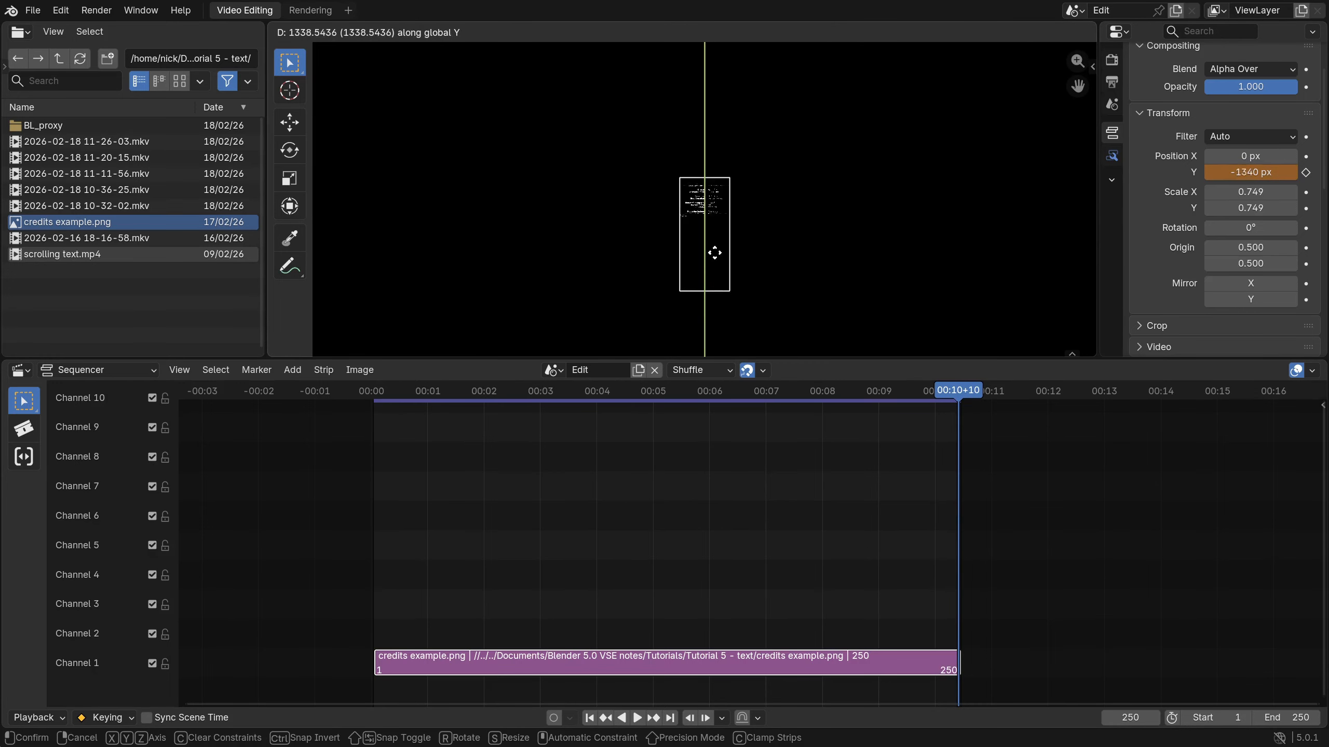
{"action": "left_click", "coordinate": [726, 145]}
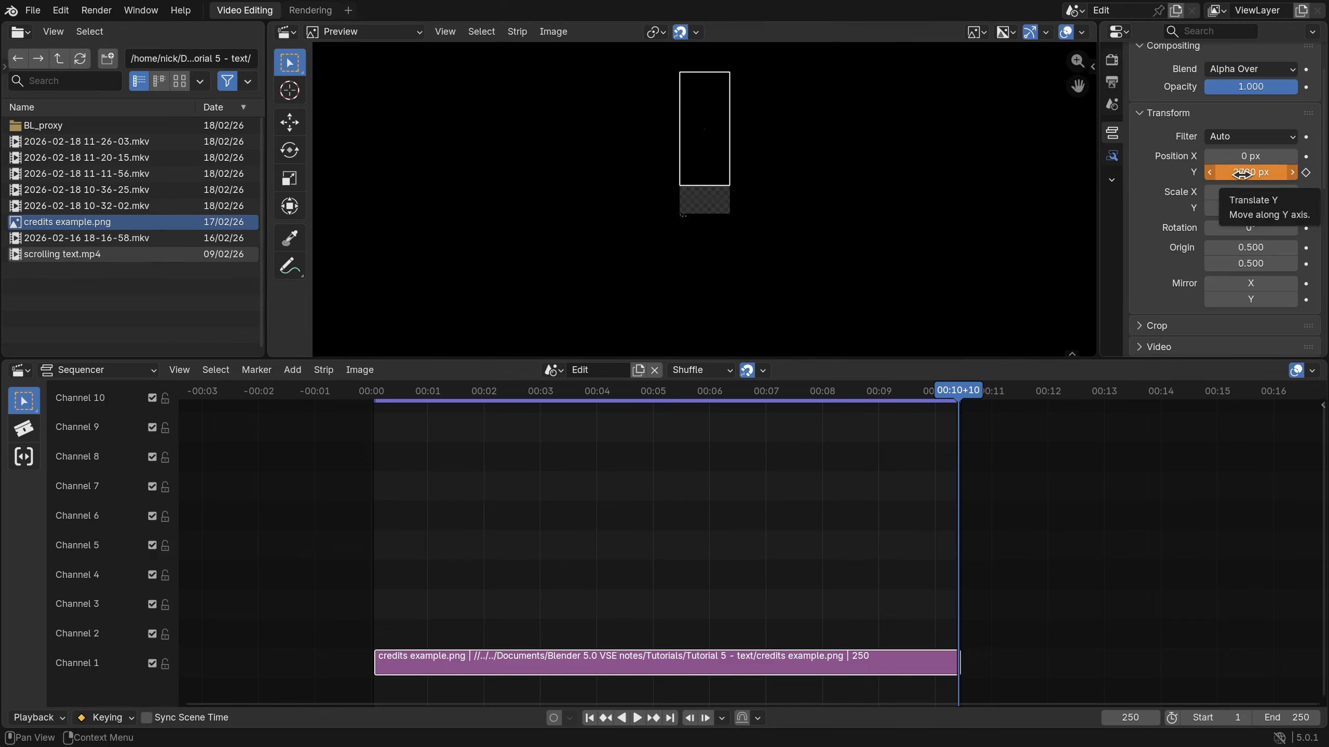
{"action": "key", "text": "i"}
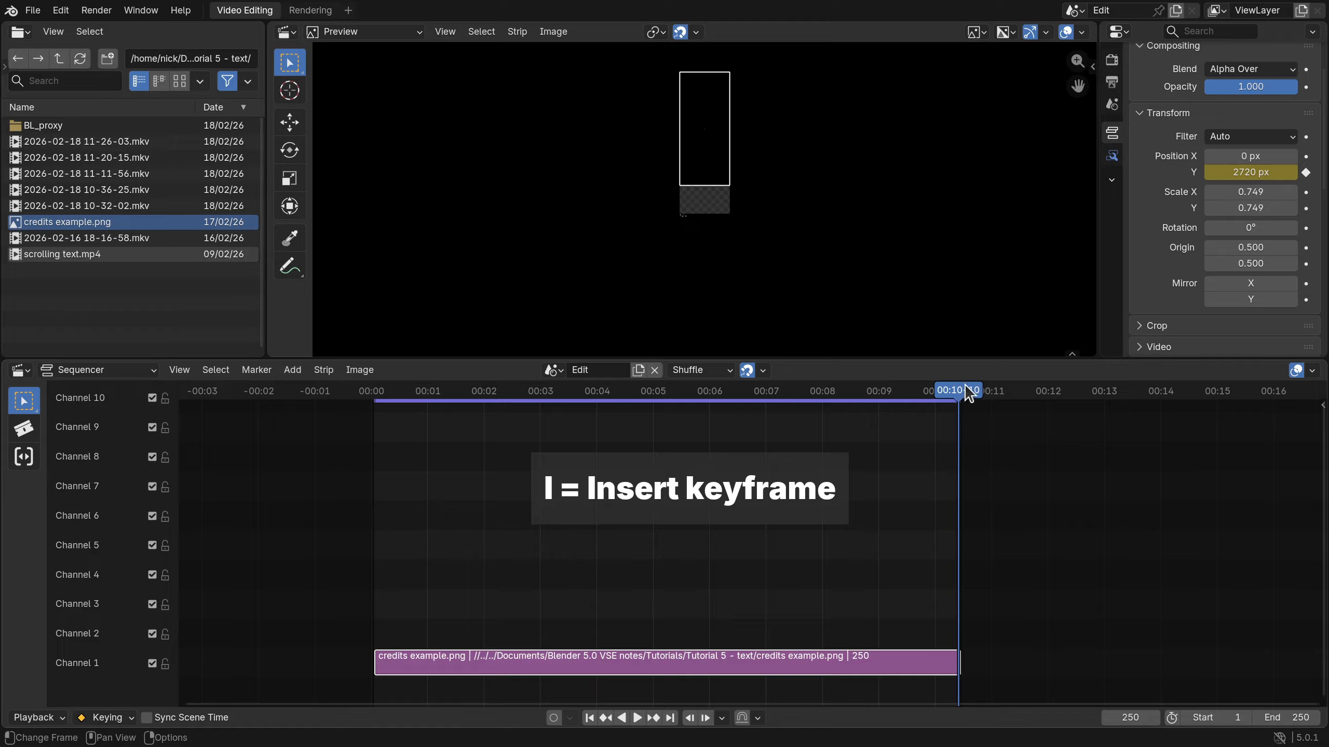
{"action": "left_click_drag", "start_coordinate": [966, 394], "coordinate": [362, 395]}
{"action": "key", "text": "space"}
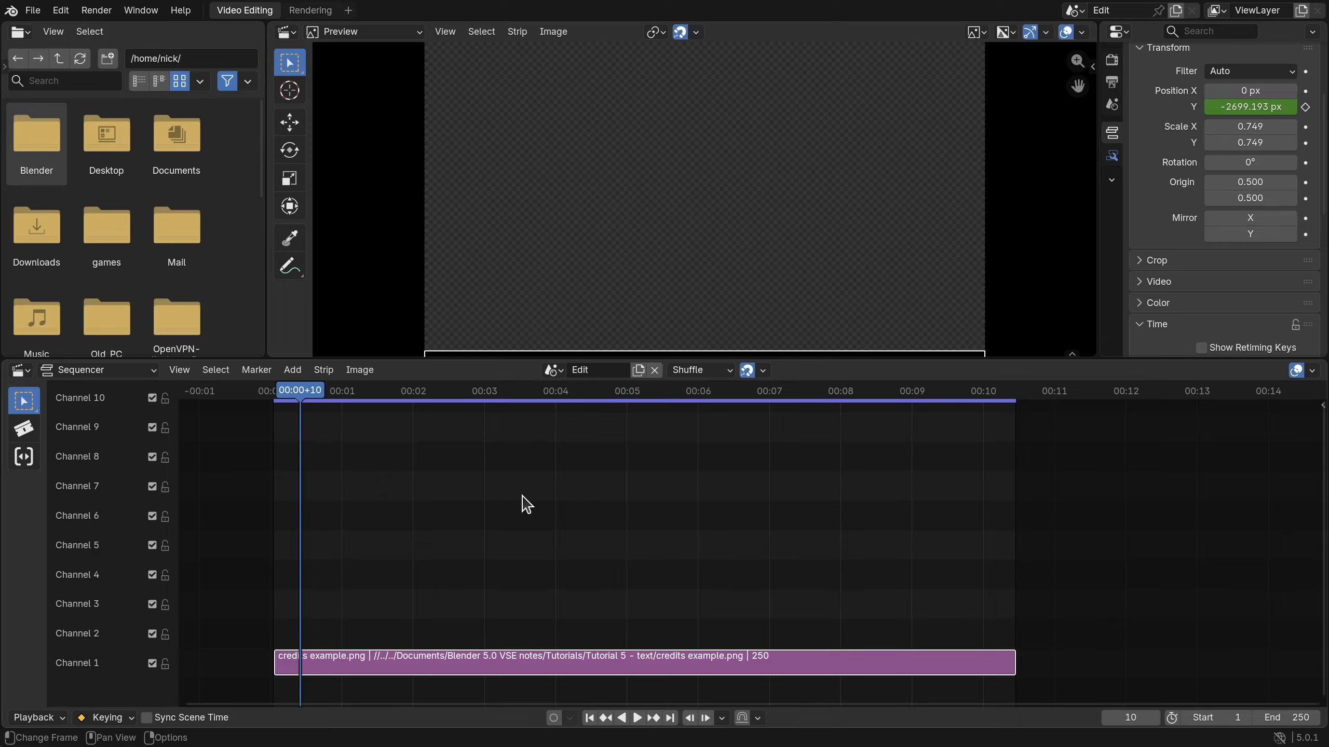
Step: Split the Sequencer area horizontally in two and change the lower area to a Dope Sheet
{"action": "scroll", "coordinate": [526, 503], "scroll_direction": "down", "scroll_amount": 2}
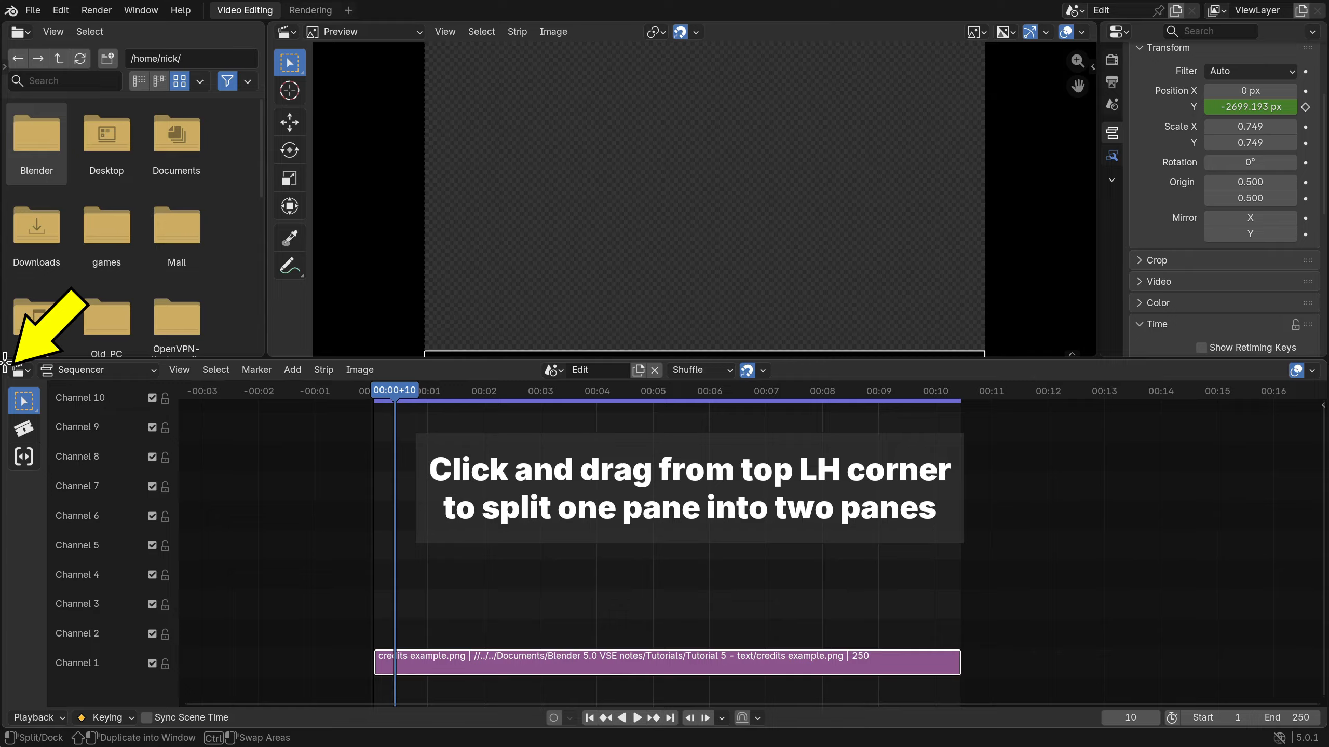
{"action": "left_click_drag", "start_coordinate": [5, 362], "coordinate": [16, 530]}
{"action": "left_click", "coordinate": [20, 541]}
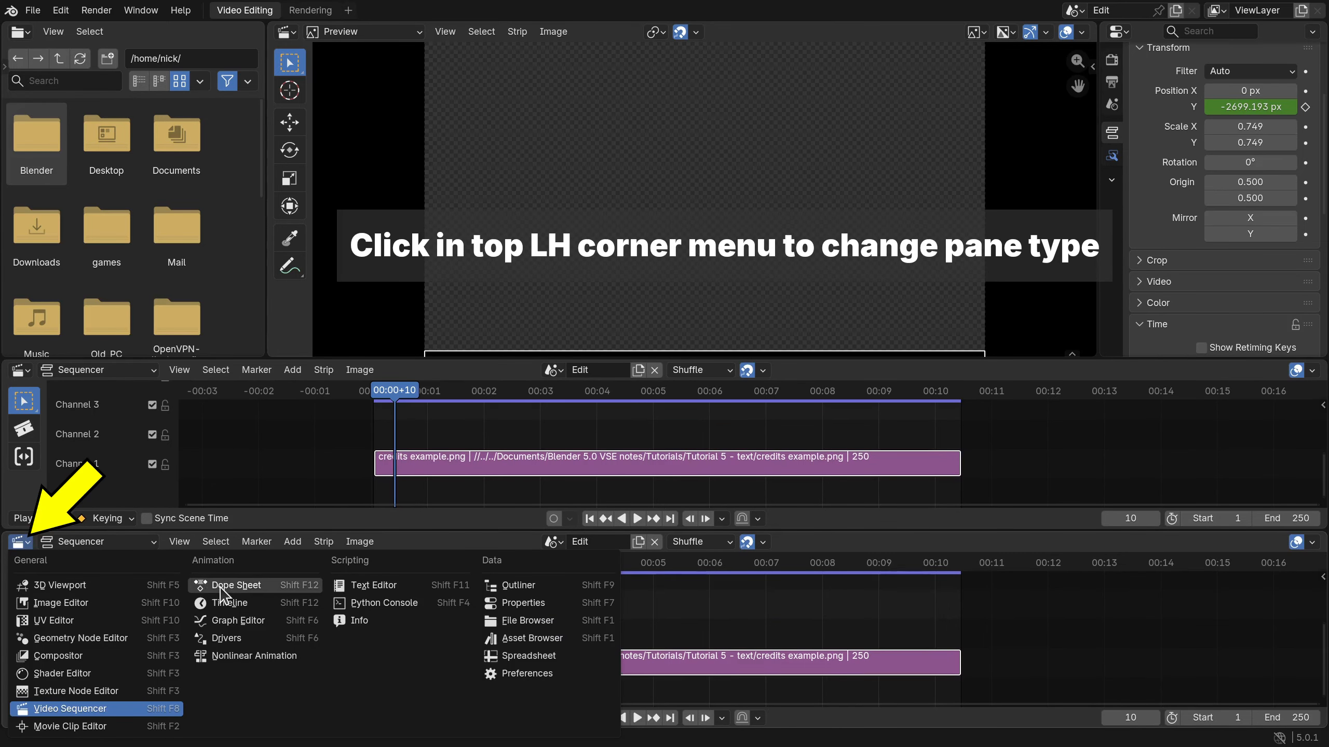
{"action": "left_click", "coordinate": [235, 585]}
Step: Set the credits keyframes' interpolation mode to Linear and play the scroll from the start
{"action": "left_click", "coordinate": [322, 541]}
{"action": "mouse_move", "coordinate": [406, 450]}
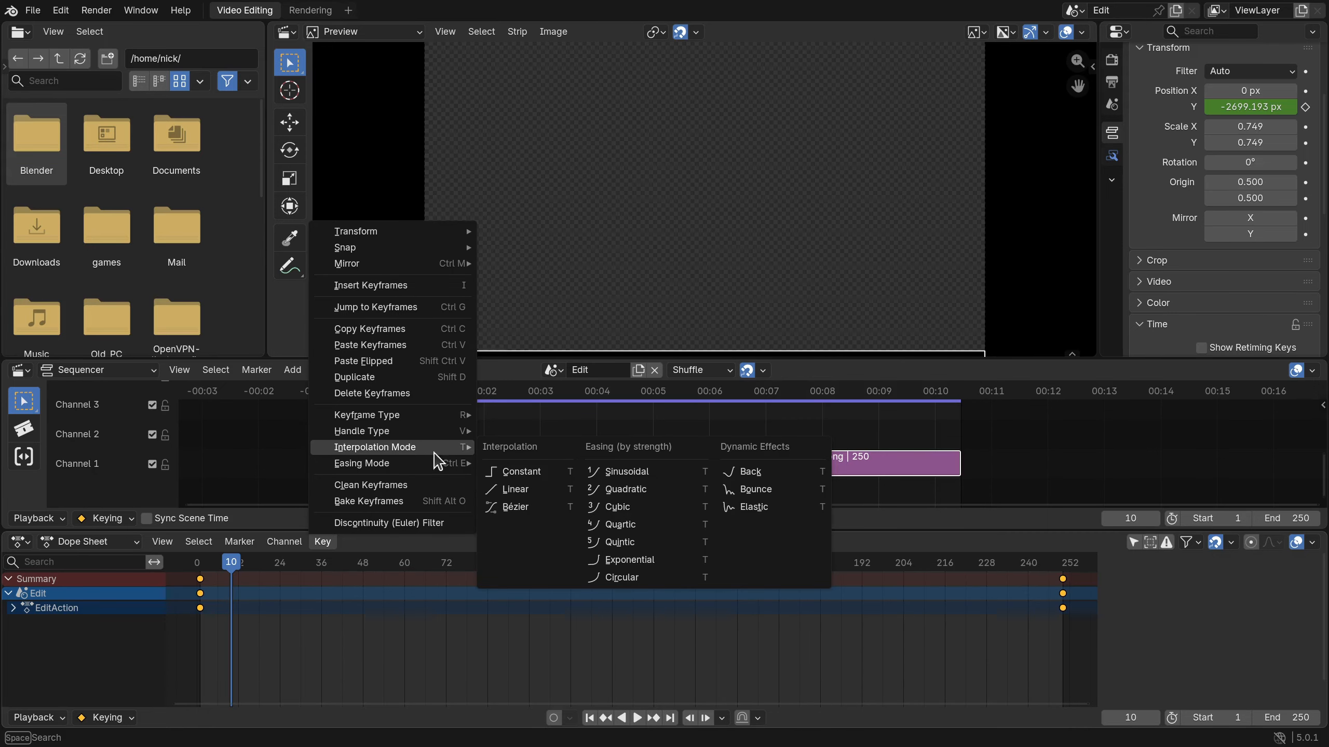
{"action": "left_click", "coordinate": [503, 489]}
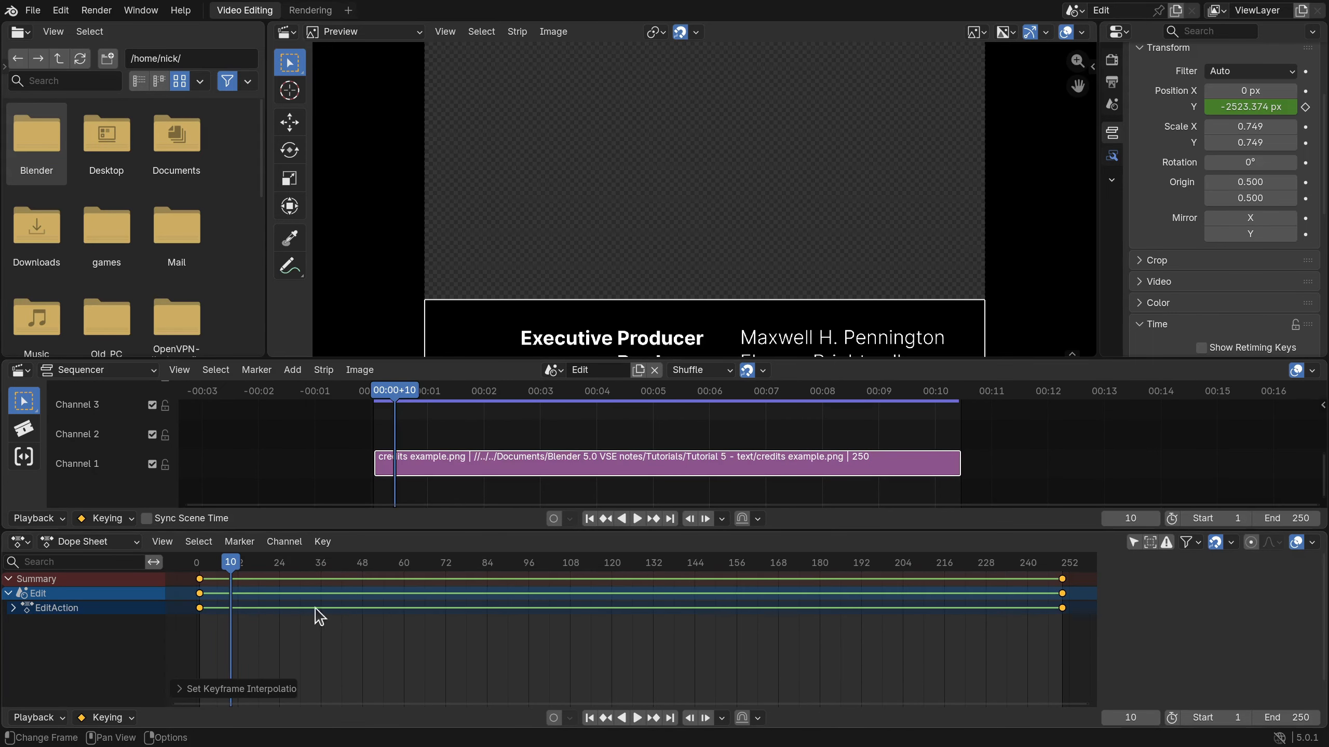
{"action": "left_click_drag", "start_coordinate": [238, 567], "coordinate": [198, 563]}
{"action": "key", "text": "space"}
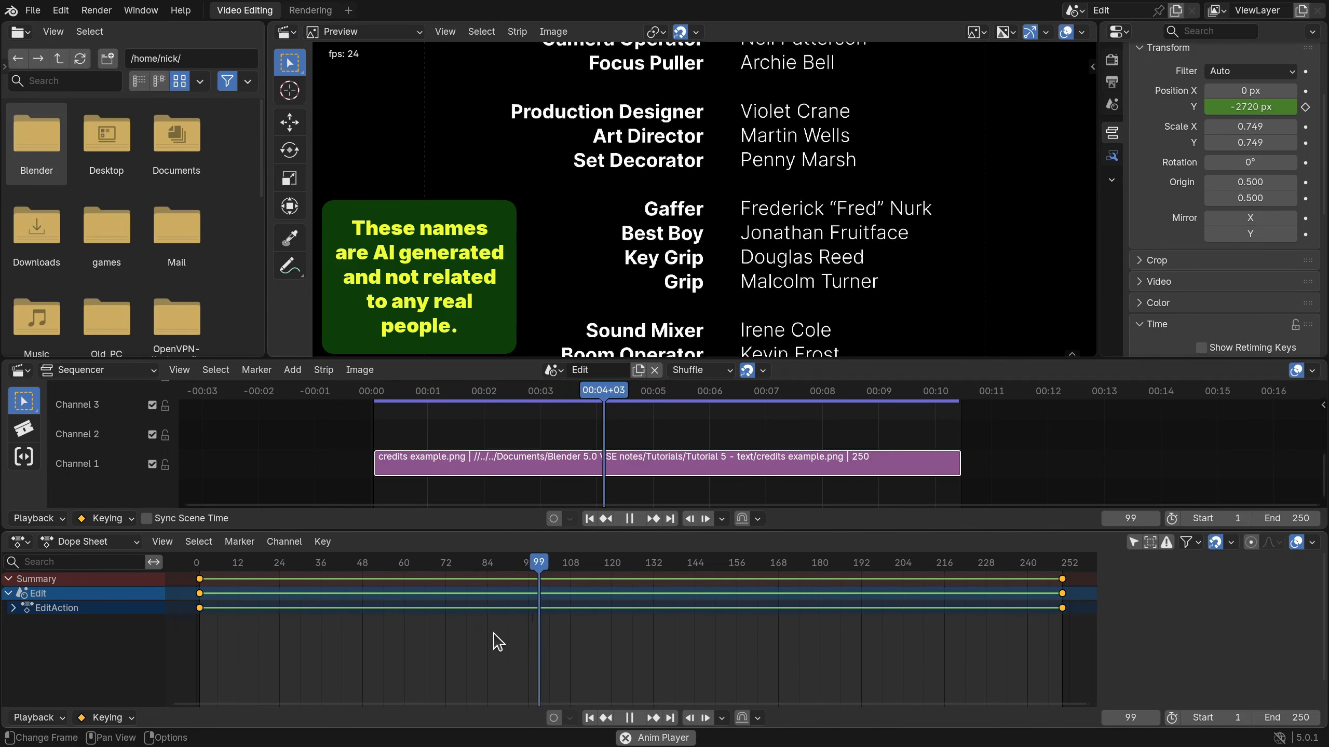
{"action": "key", "text": "space"}
Step: Move the final keyframes in the Dope Sheet to frame 131 and play the credits from the beginning
{"action": "left_click_drag", "start_coordinate": [1080, 625], "coordinate": [1056, 578]}
{"action": "key", "text": "g"}
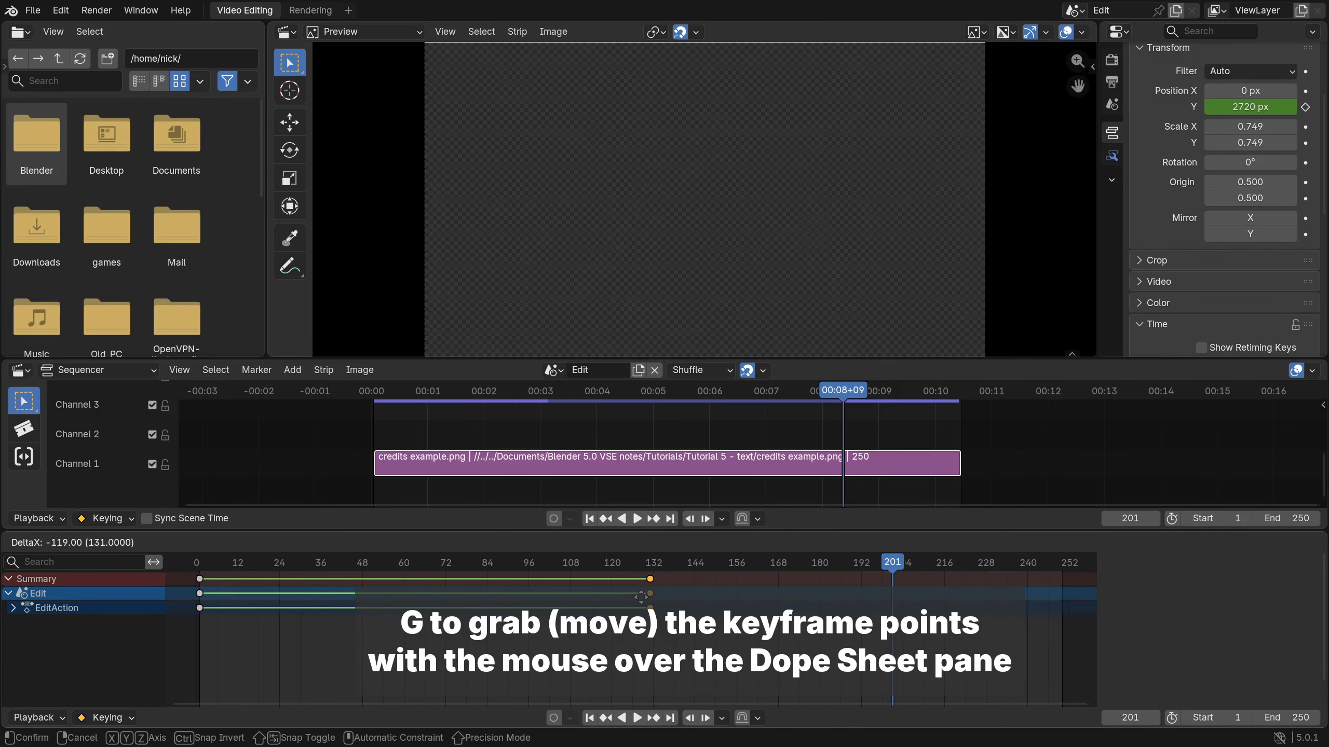
{"action": "left_click", "coordinate": [642, 597]}
{"action": "left_click", "coordinate": [198, 564]}
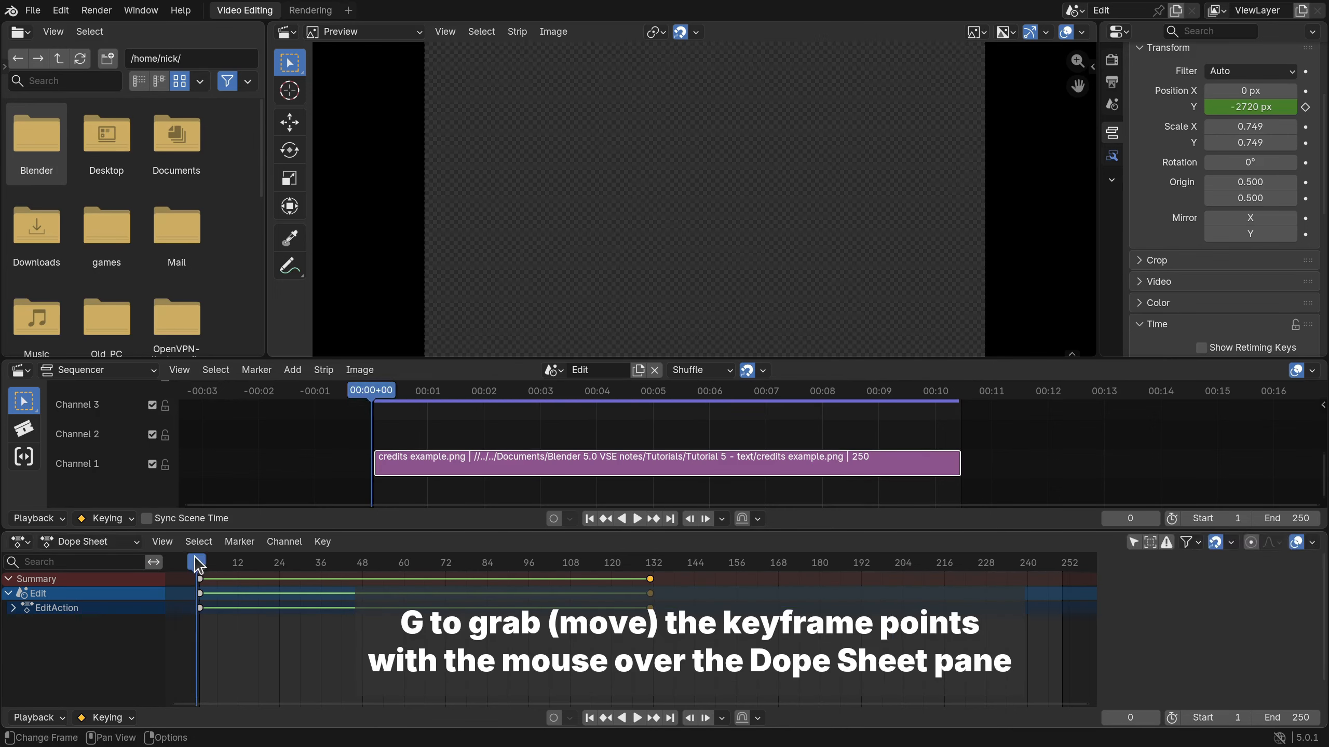
{"action": "key", "text": "space"}
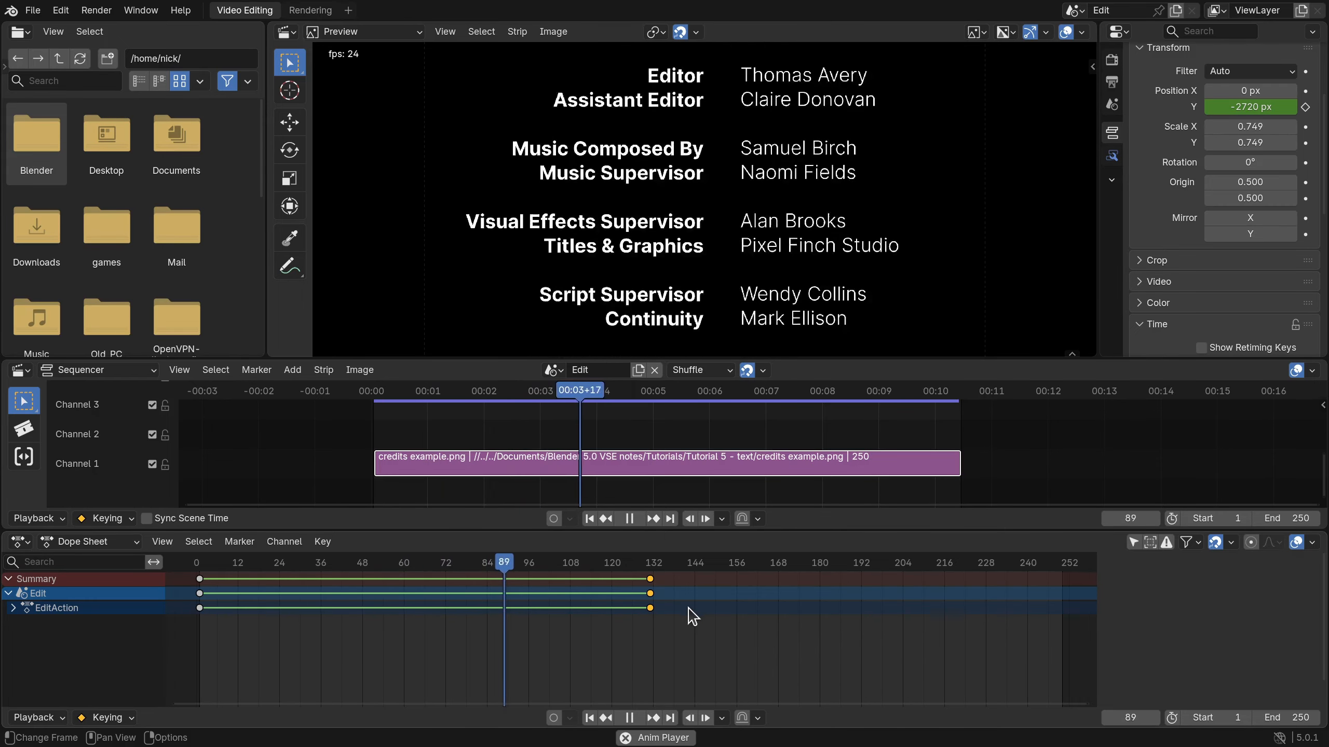
{"action": "key", "text": "space"}
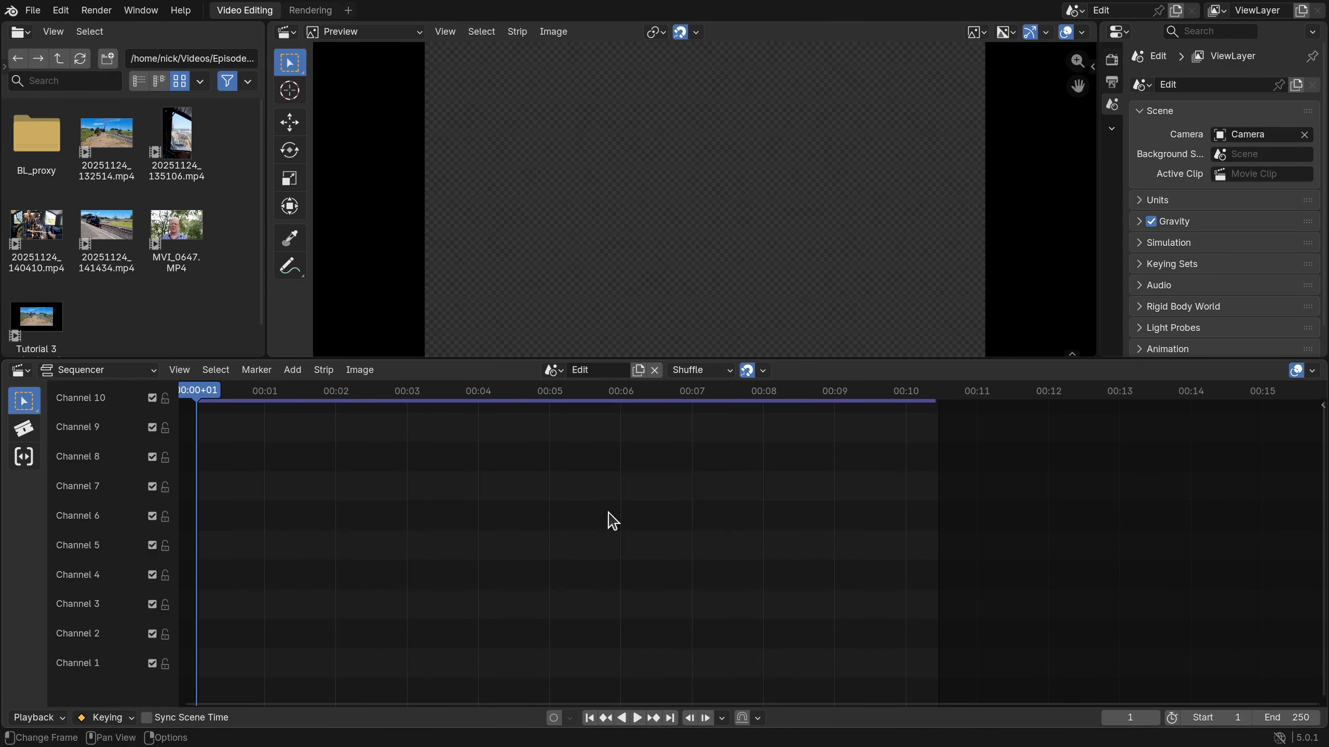
Step: Add 20251124_141434.mp4 to the timeline at frame 1, delete only its sound strip, and return to the first frame
{"action": "left_click_drag", "start_coordinate": [109, 225], "coordinate": [555, 225]}
{"action": "left_click", "coordinate": [282, 657]}
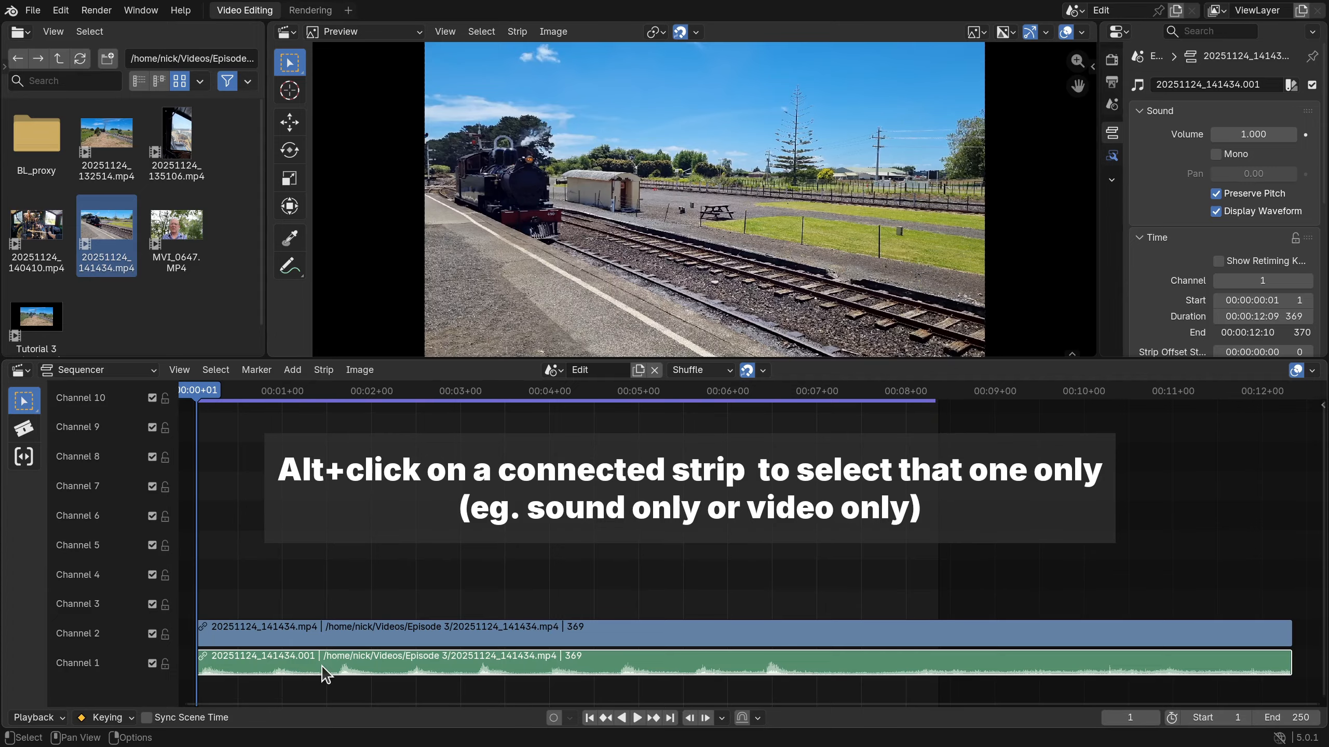
{"action": "key", "text": "Delete"}
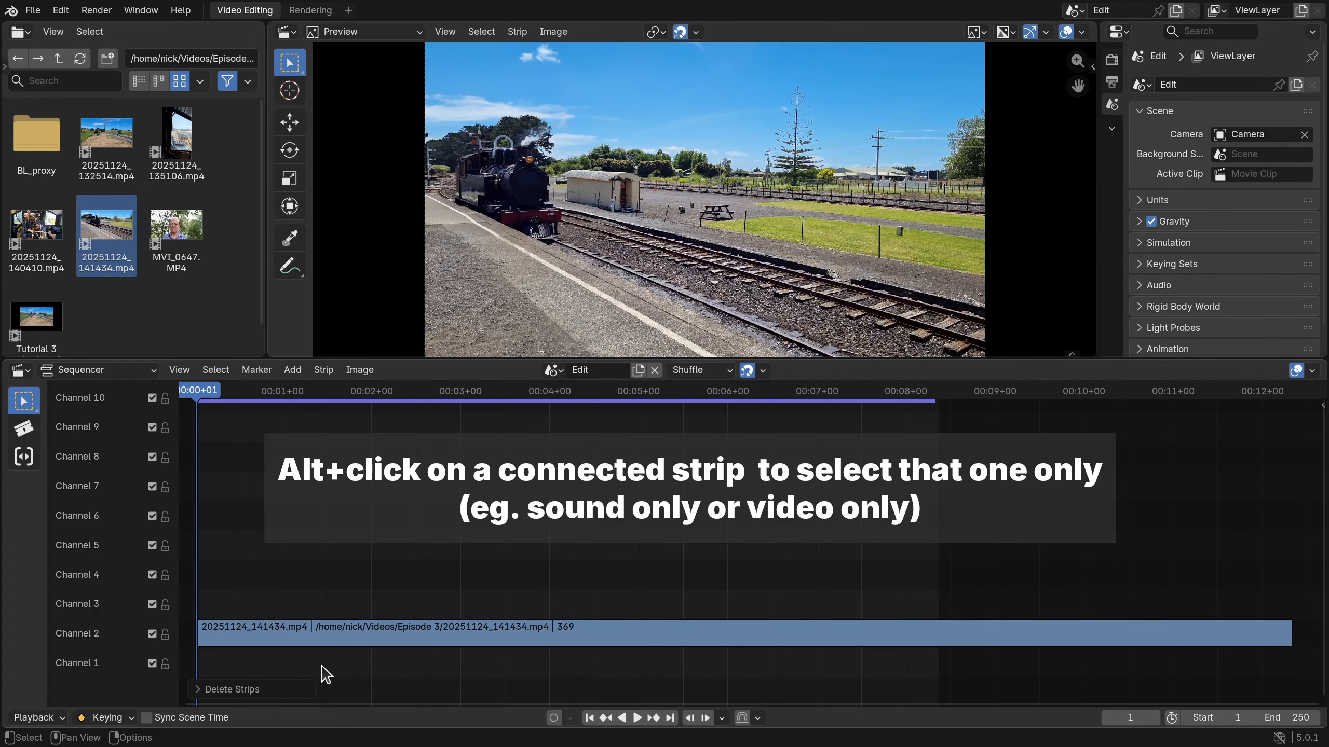
{"action": "key", "text": "space"}
{"action": "key", "text": "space"}
{"action": "key", "text": "shift+Left"}
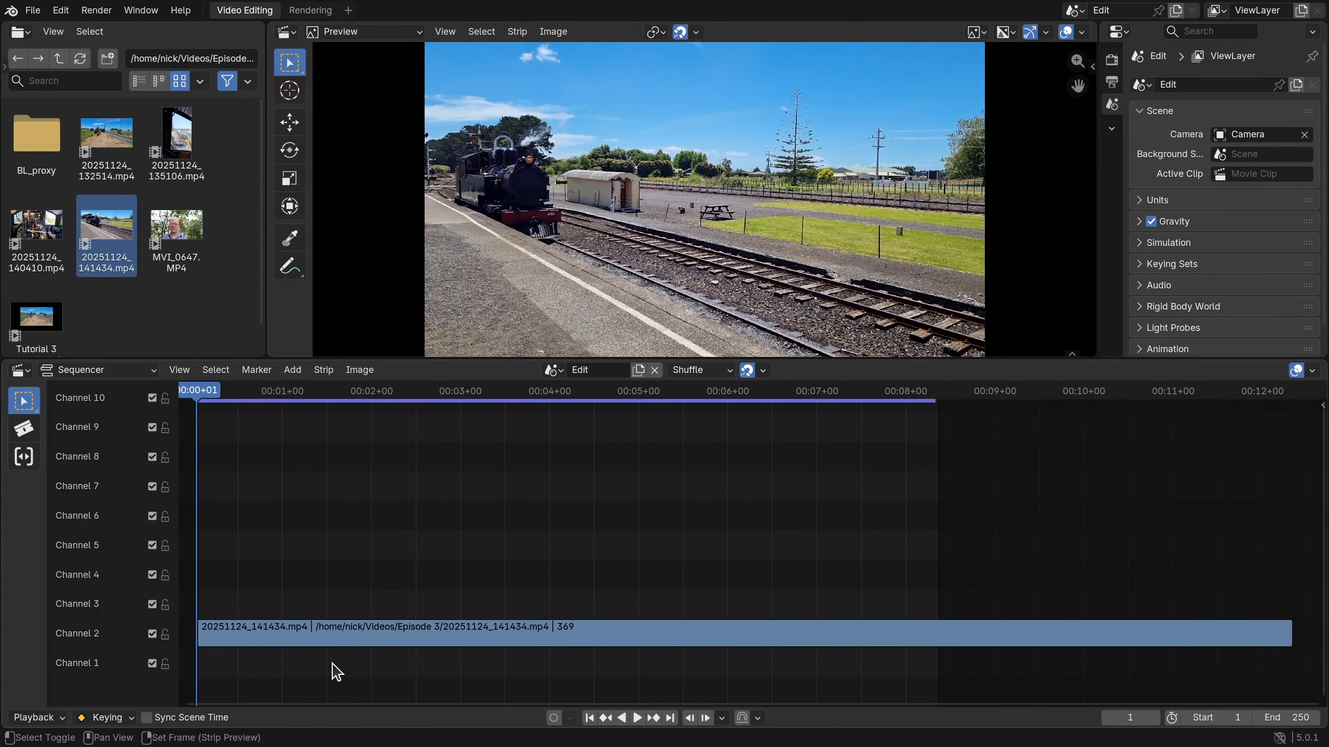
Step: Add a black Color strip on channel 3 starting at frame 1 and extend it to 250 frames
{"action": "key", "text": "shift+a"}
{"action": "left_click", "coordinate": [240, 606]}
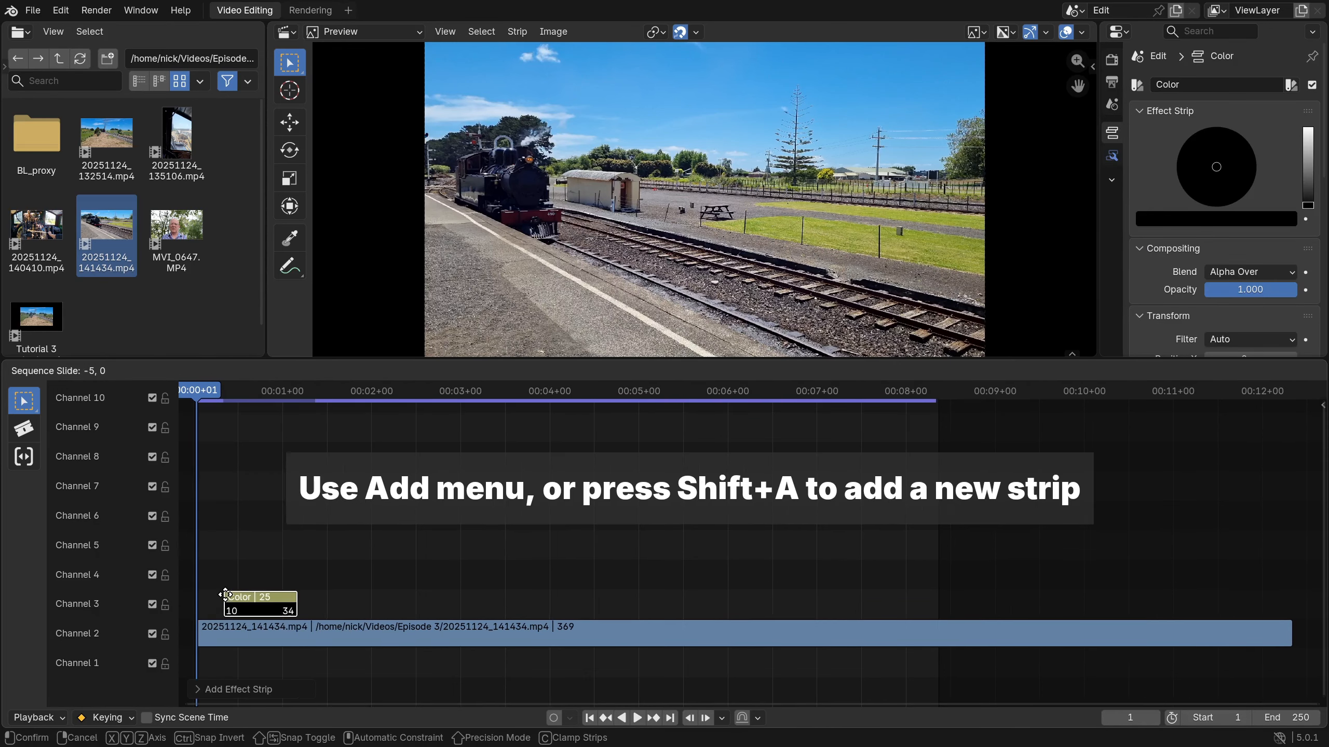
{"action": "left_click", "coordinate": [281, 602]}
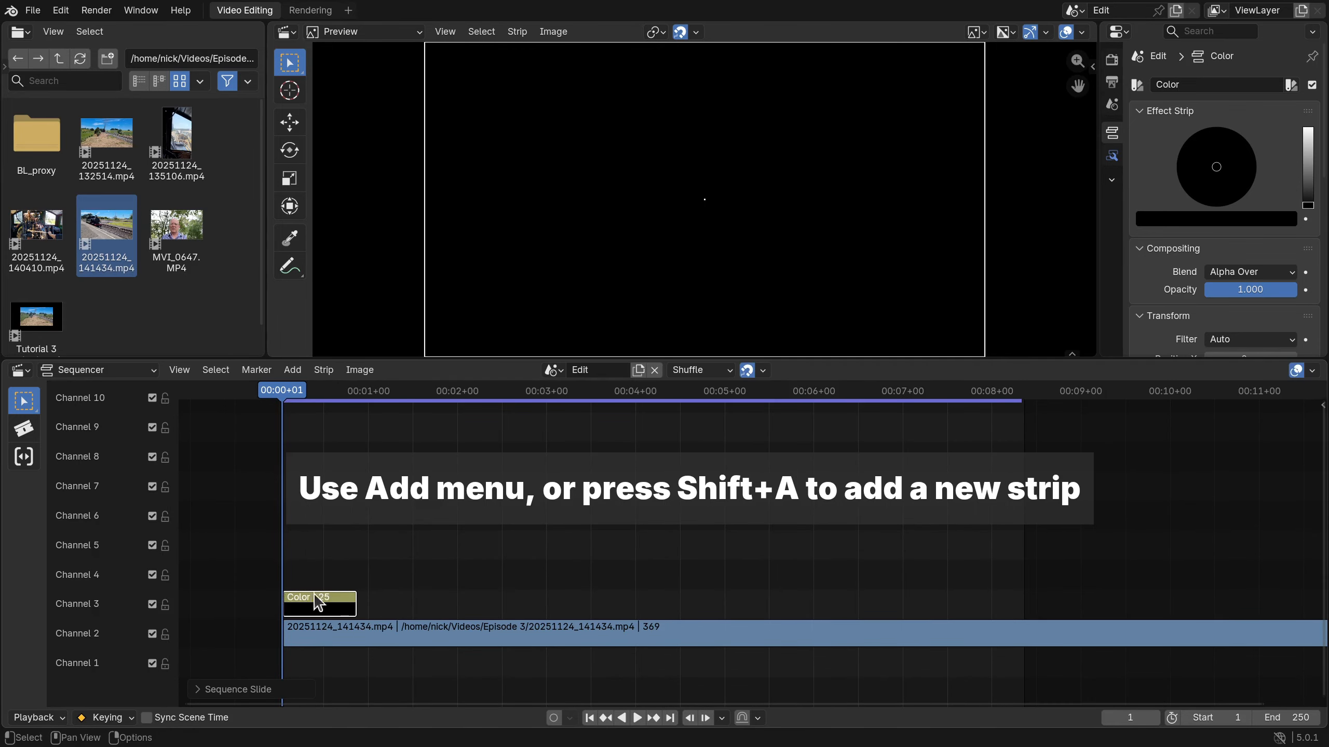
{"action": "left_click_drag", "start_coordinate": [345, 596], "coordinate": [1015, 639]}
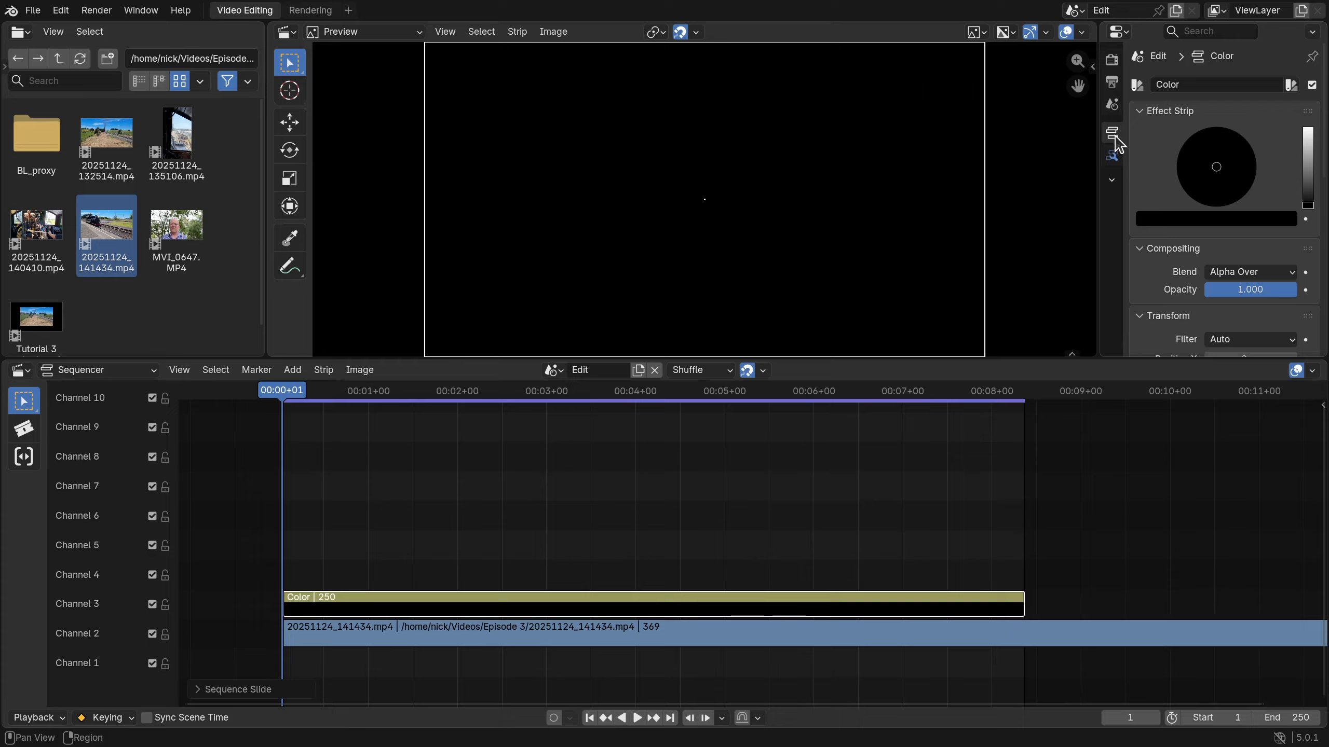
Step: Crop the Color strip from the top so only a band across roughly the lowest quarter of the frame remains
{"action": "scroll", "coordinate": [1245, 158], "scroll_direction": "down", "scroll_amount": 10}
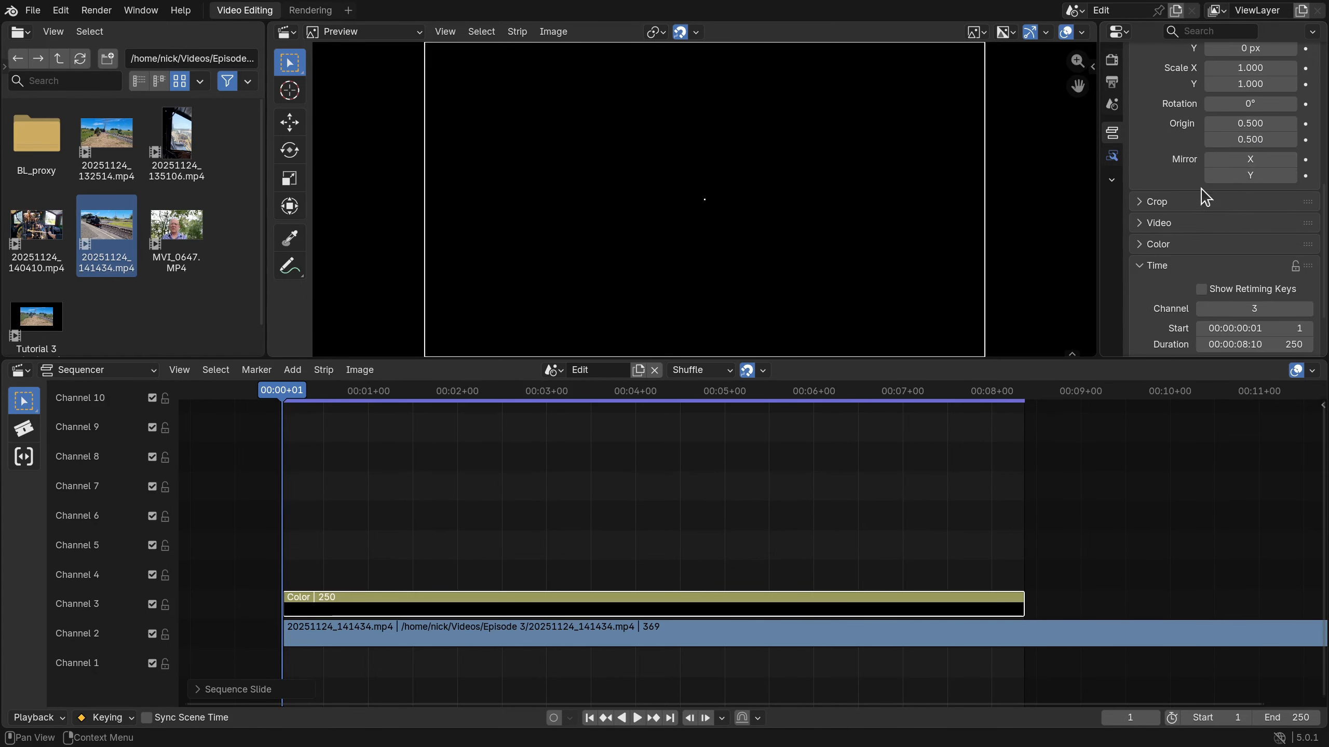
{"action": "left_click", "coordinate": [1142, 203]}
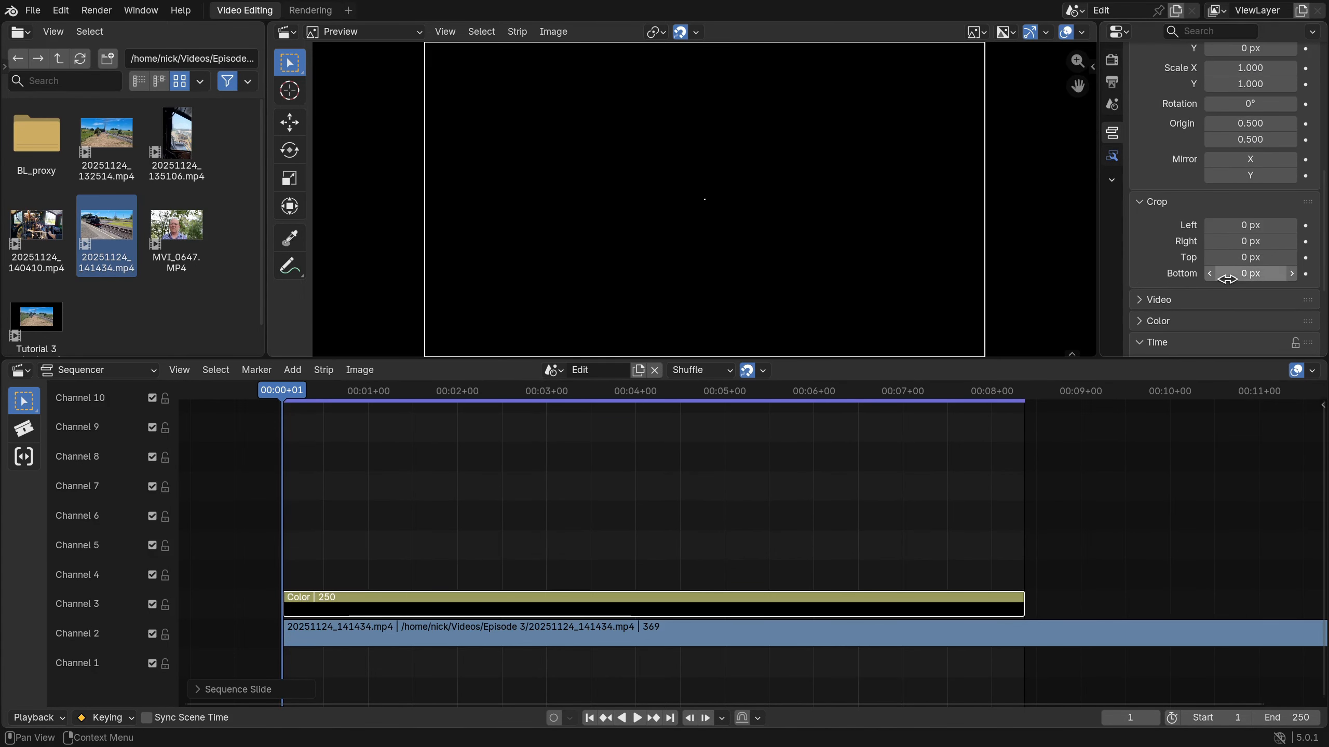
{"action": "left_click_drag", "start_coordinate": [1231, 257], "coordinate": [1321, 257]}
Step: Lower the Color strip's opacity to about 0.486 and save the project
{"action": "scroll", "coordinate": [1170, 157], "scroll_direction": "up", "scroll_amount": 6}
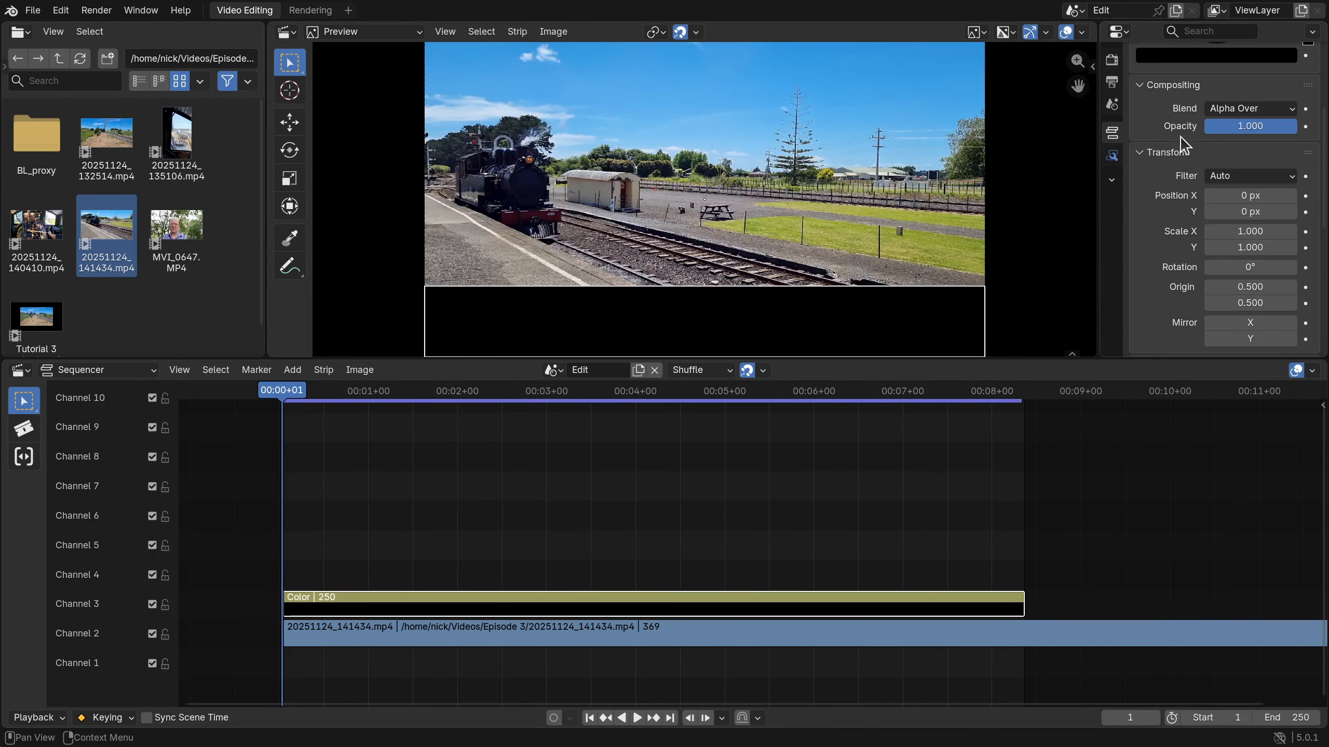
{"action": "scroll", "coordinate": [1183, 173], "scroll_direction": "up", "scroll_amount": 5}
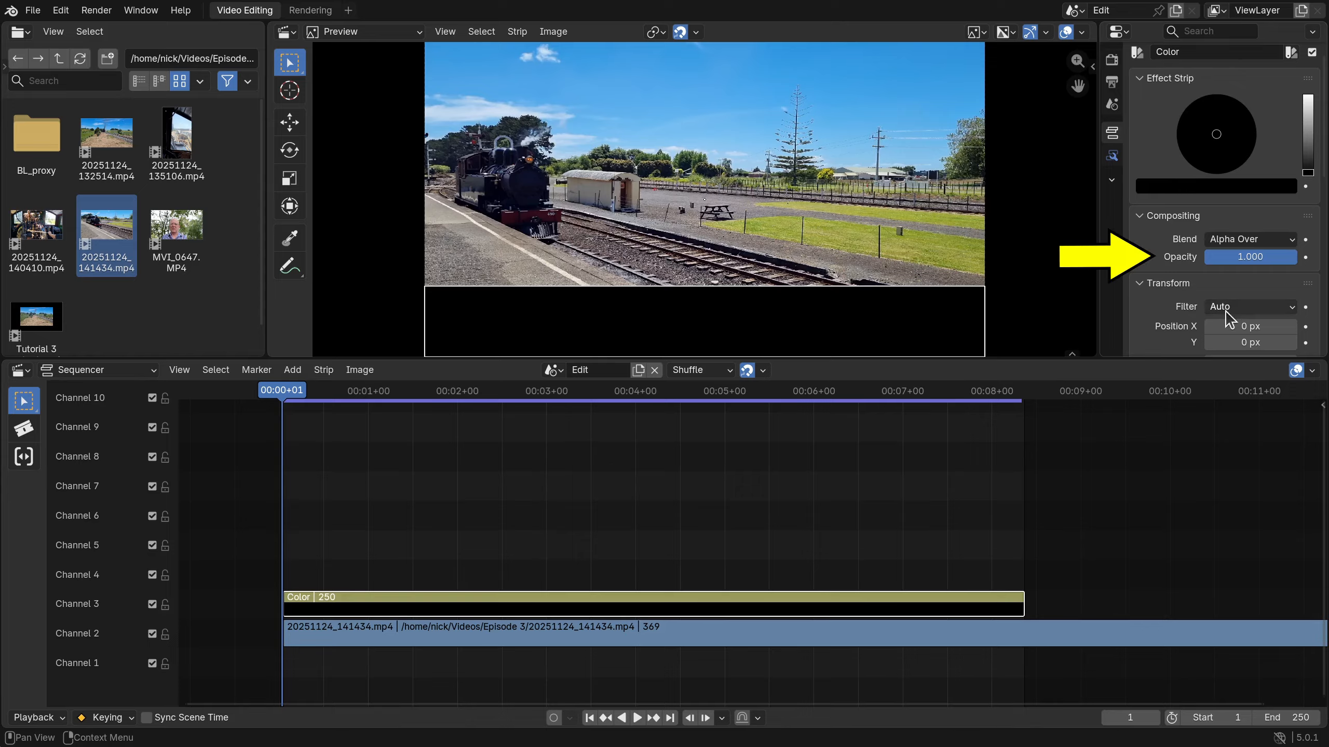
{"action": "mouse_move", "coordinate": [1253, 256]}
{"action": "left_mouse_down"}
{"action": "mouse_move", "coordinate": [1213, 257]}
{"action": "mouse_move", "coordinate": [1250, 258]}
{"action": "left_mouse_up"}
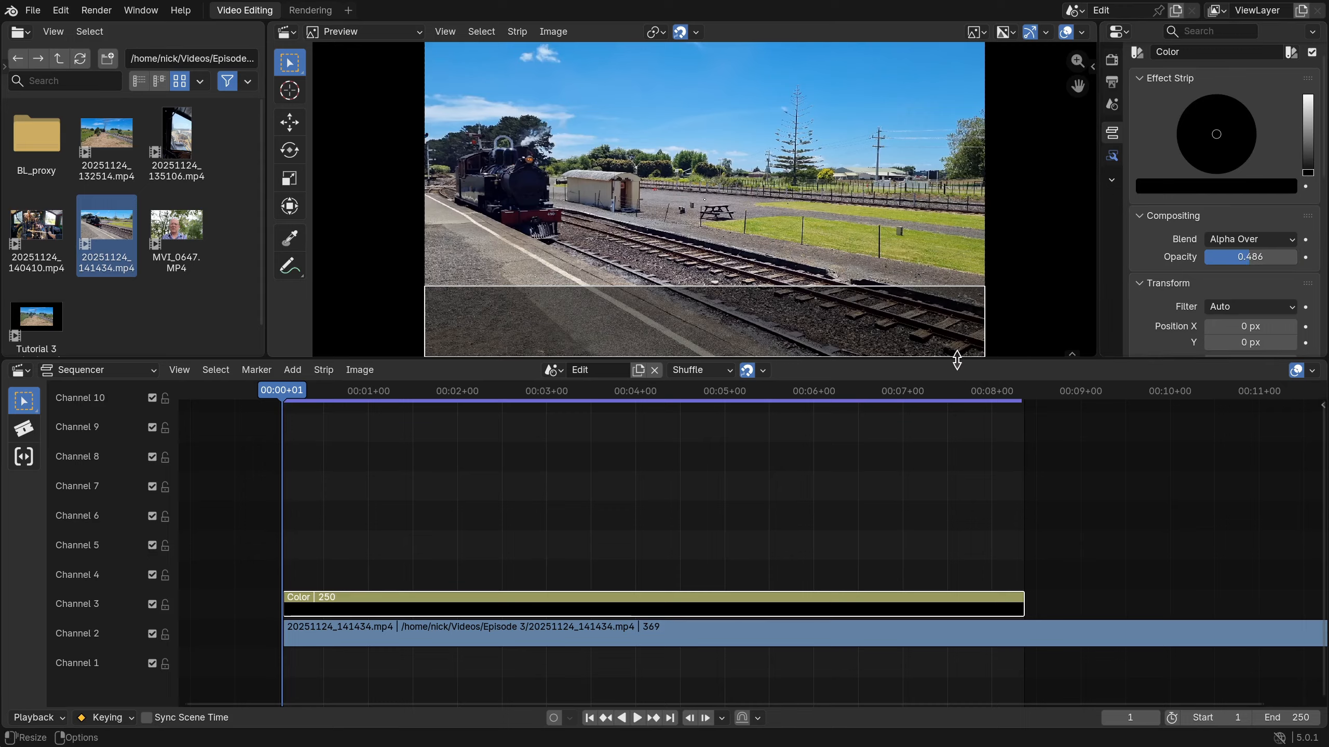
{"action": "key", "text": "ctrl+s"}
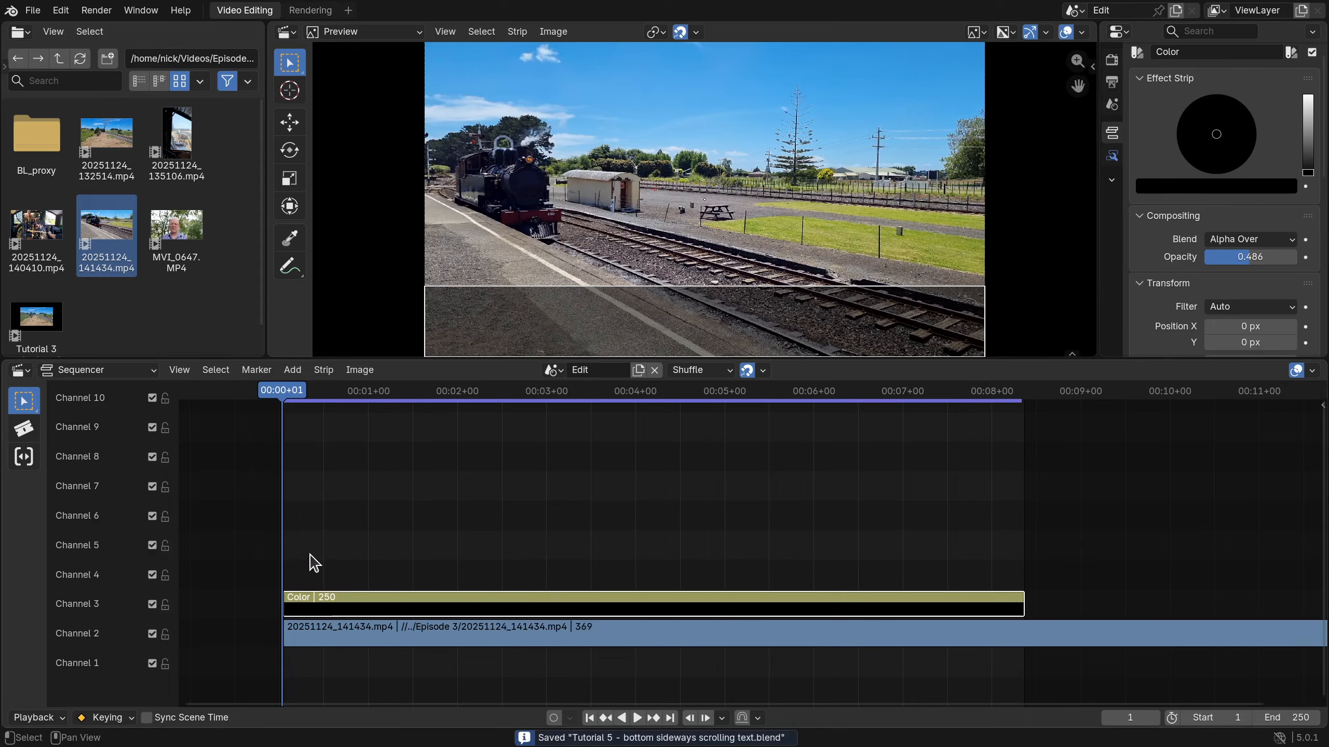
Step: Add a Text strip on channel 4 starting at frame 1 and extend it to 250 frames
{"action": "key", "text": "shift+a"}
{"action": "left_click", "coordinate": [300, 571]}
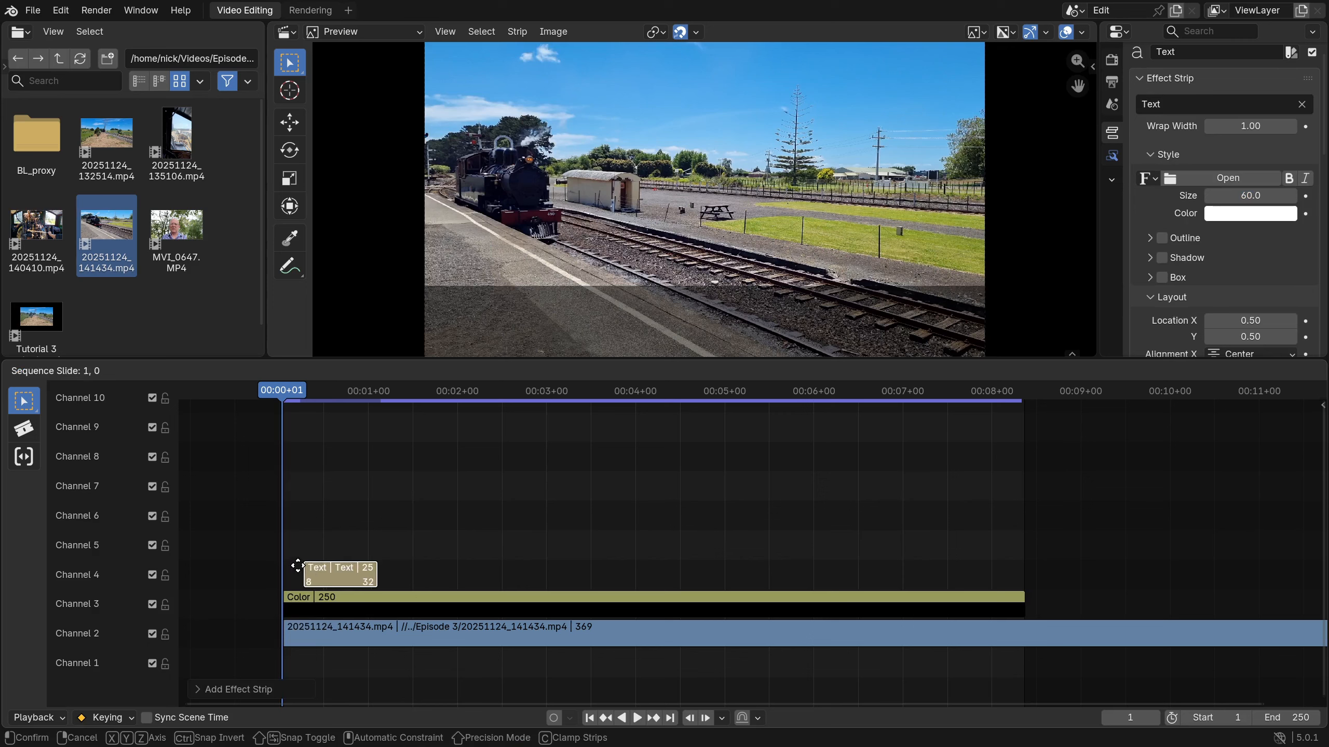
{"action": "left_click", "coordinate": [349, 571]}
{"action": "left_click_drag", "start_coordinate": [349, 570], "coordinate": [1020, 575]}
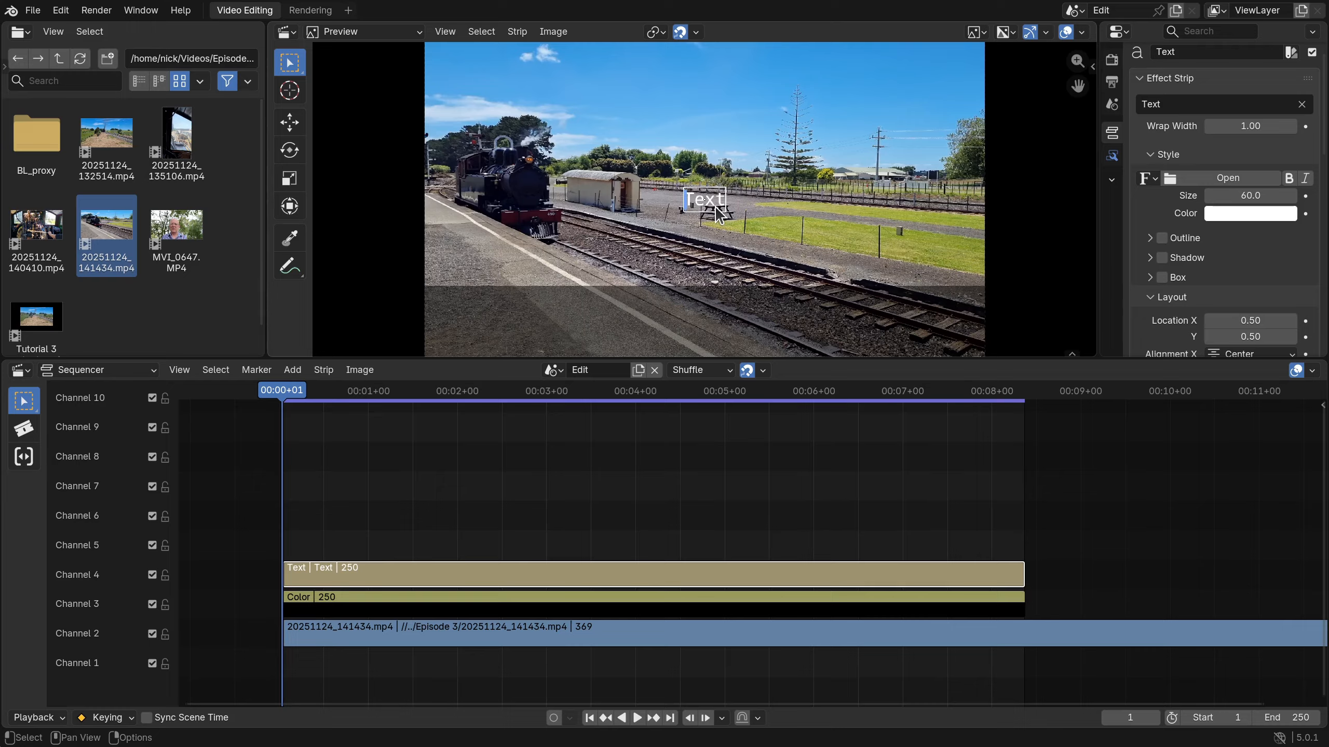
Step: Change the text strip's wording to "Some important message!" and set its font size to about 105
{"action": "type", "text": "So"}
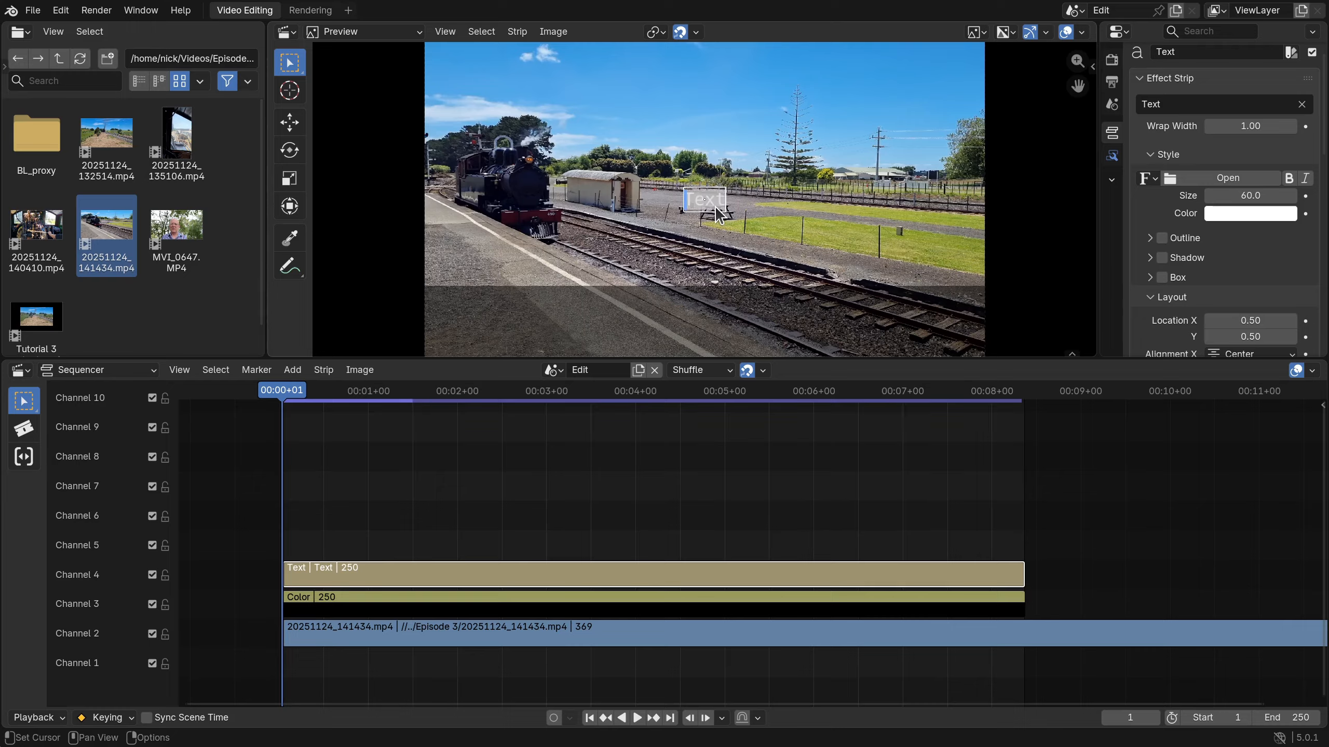
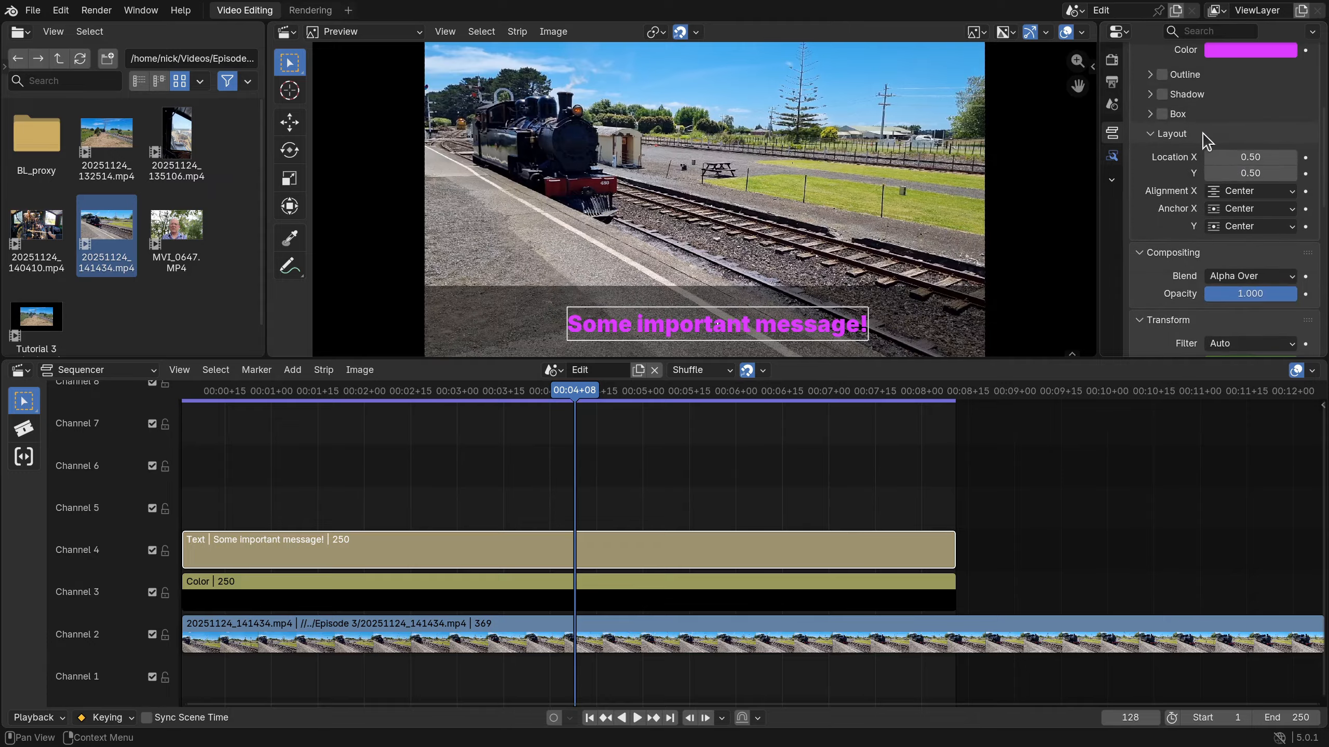
{"action": "left_click_drag", "start_coordinate": [1250, 130], "coordinate": [1289, 131]}
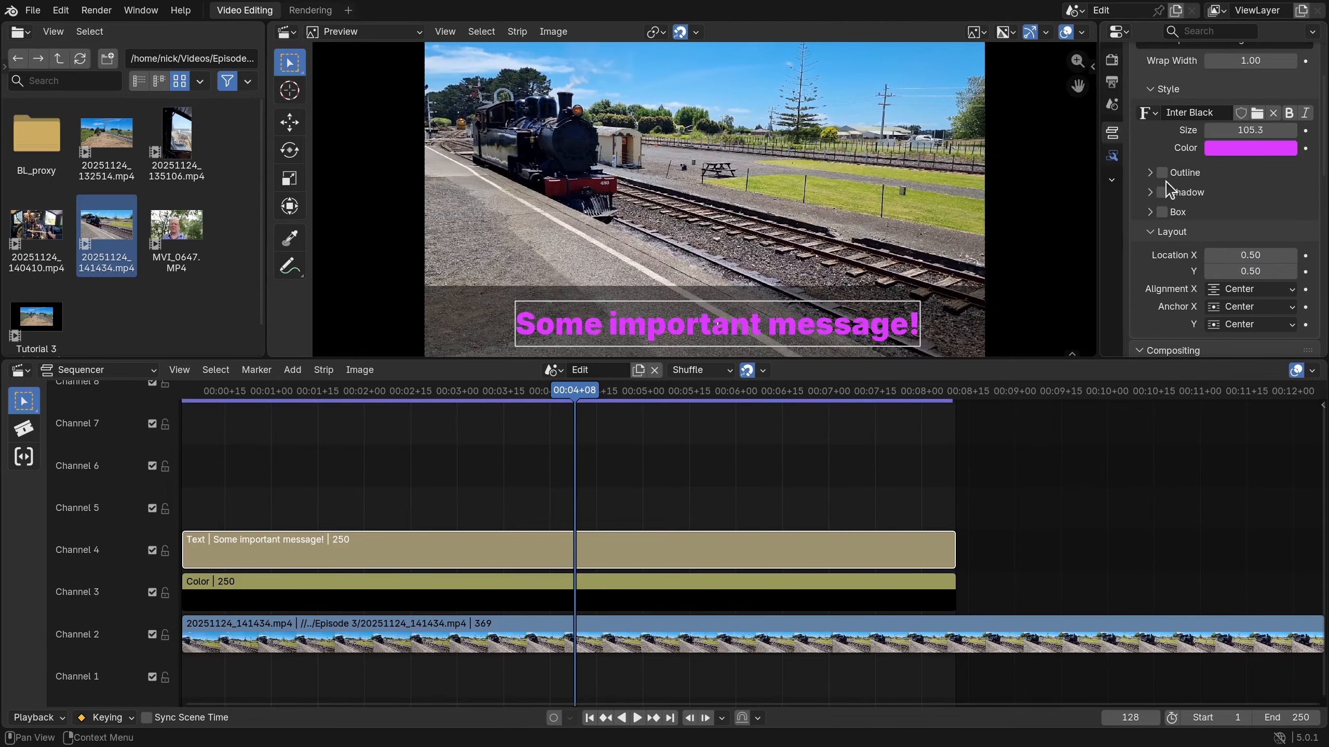
Step: Enable the outline and shadow on the message text strip and play back the scrolling animation
{"action": "left_click", "coordinate": [1162, 173]}
{"action": "left_click", "coordinate": [1161, 193]}
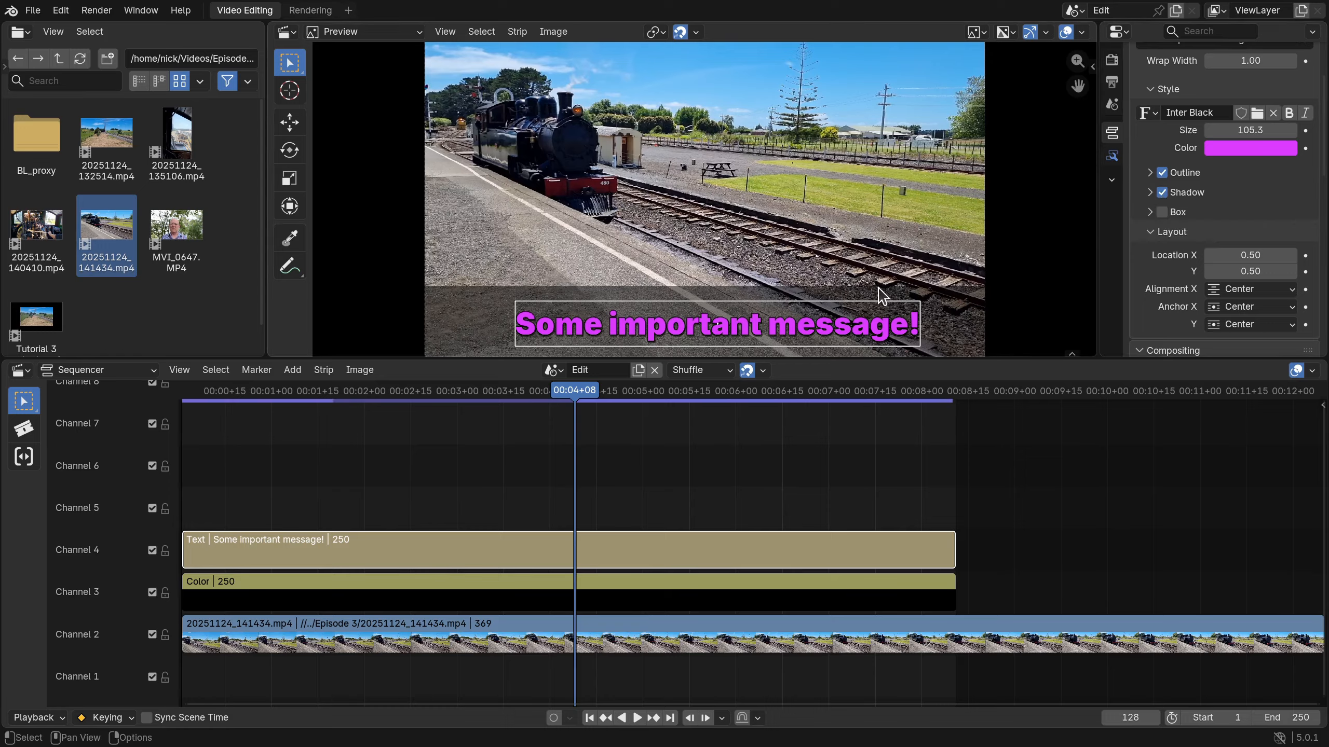
{"action": "key", "text": "space"}
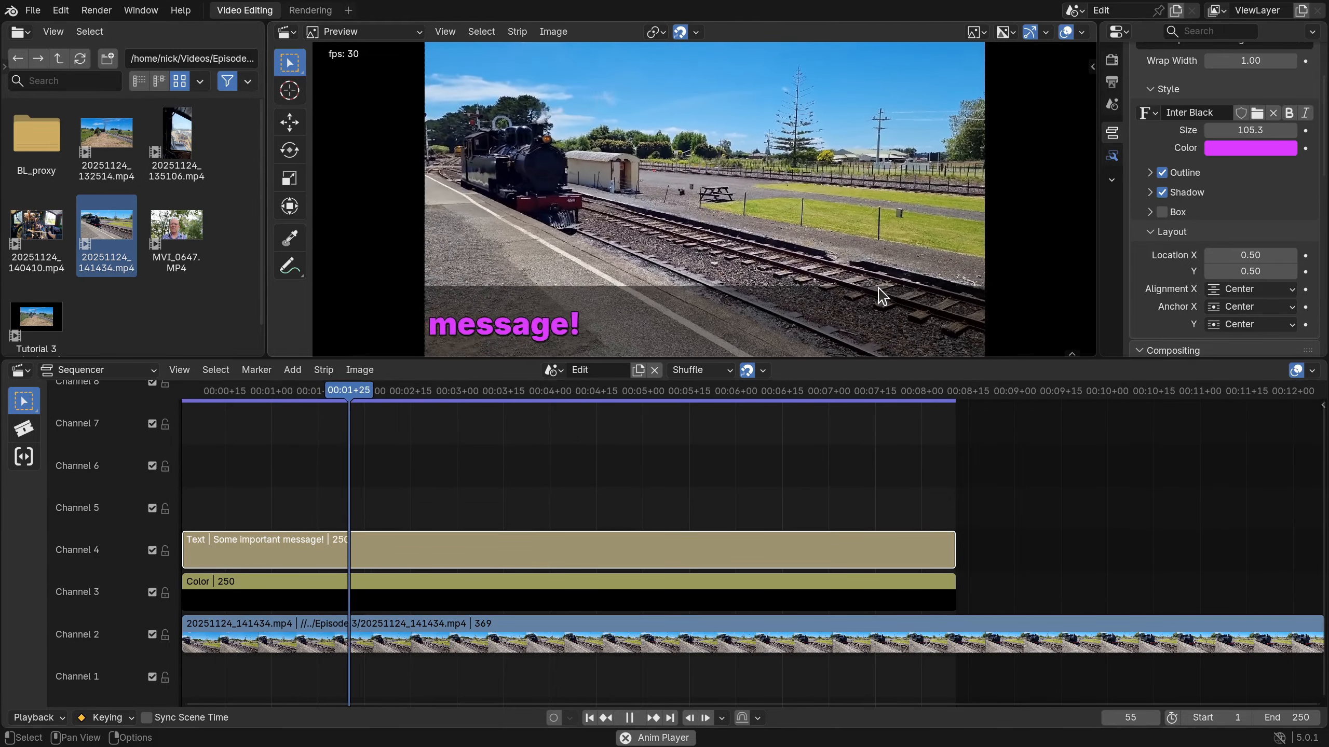
{"action": "key", "text": "space"}
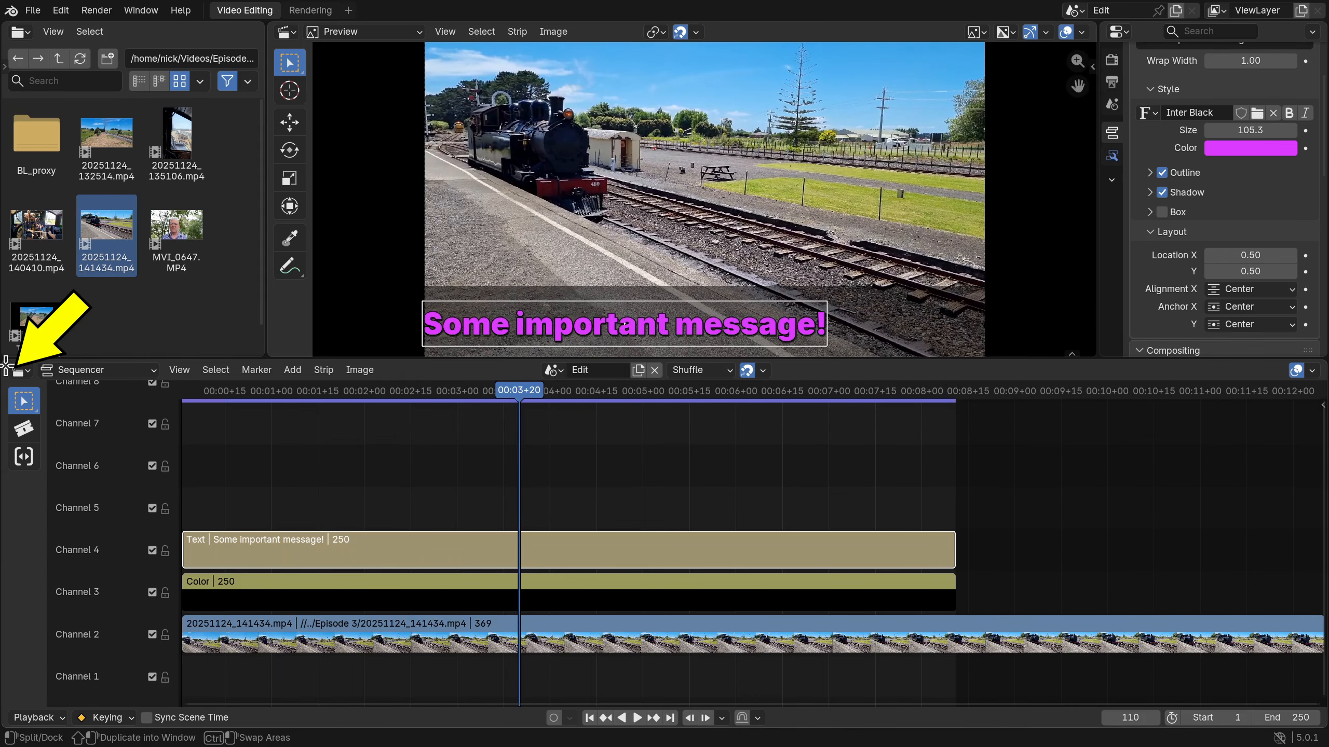
Step: Split a new area off beneath the sequencer and switch it to the Dope Sheet editor
{"action": "left_click_drag", "start_coordinate": [5, 361], "coordinate": [26, 606]}
{"action": "left_click", "coordinate": [20, 618]}
{"action": "left_click", "coordinate": [257, 465]}
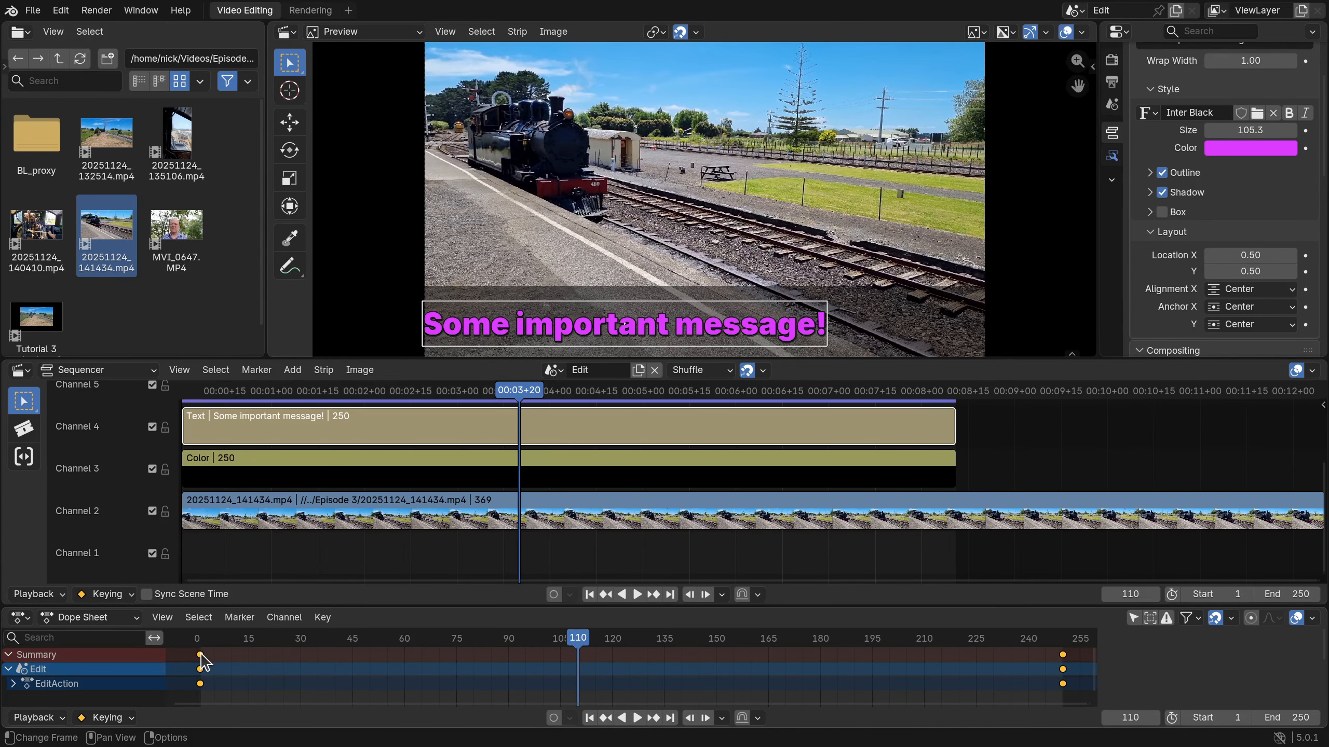
Step: Change the interpolation of the text's position keyframes to Linear and play back the scrolling message
{"action": "left_click", "coordinate": [323, 620]}
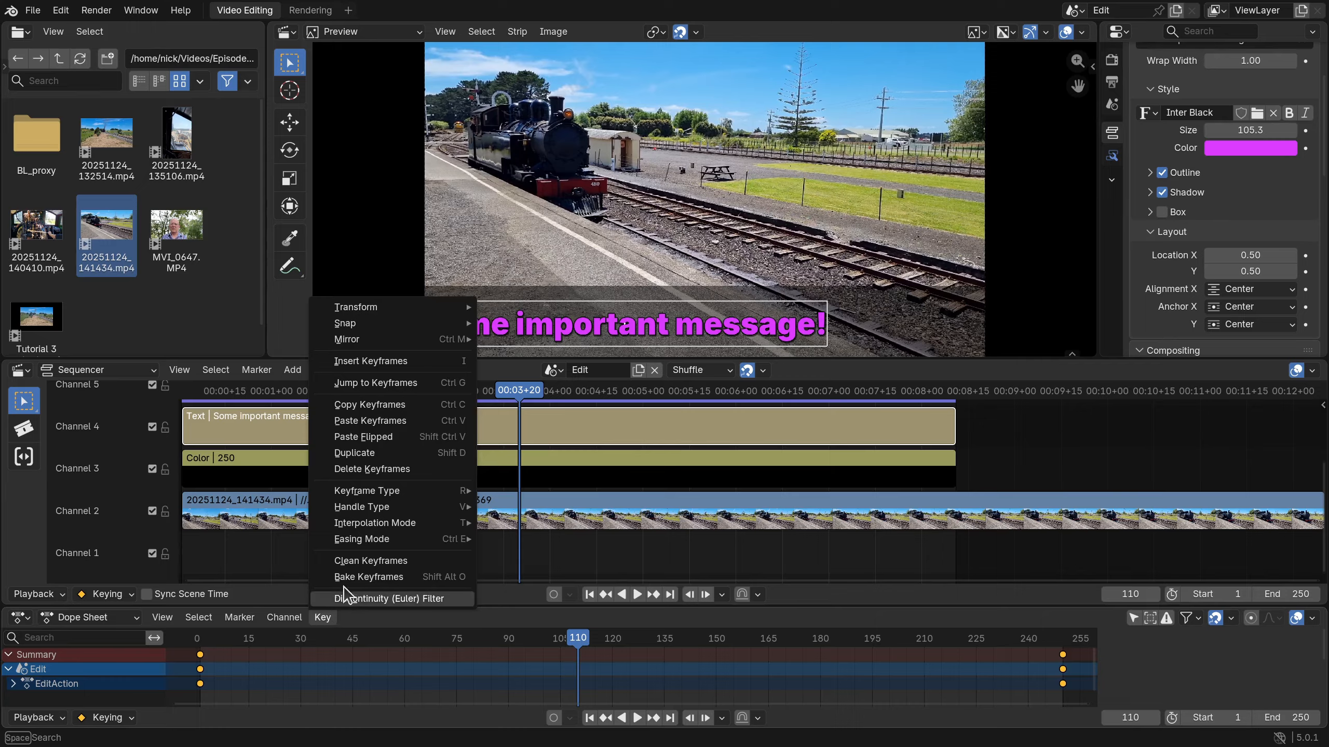
{"action": "mouse_move", "coordinate": [382, 530]}
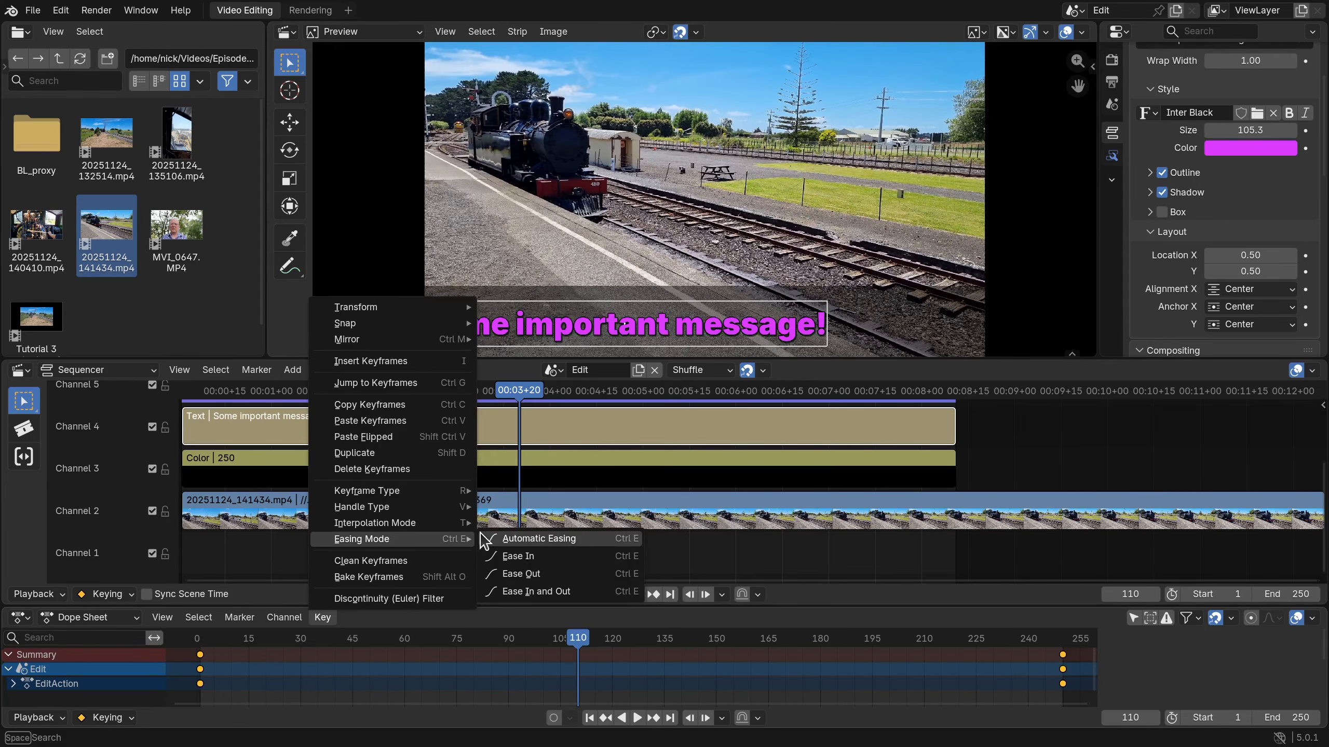
{"action": "left_click", "coordinate": [514, 565]}
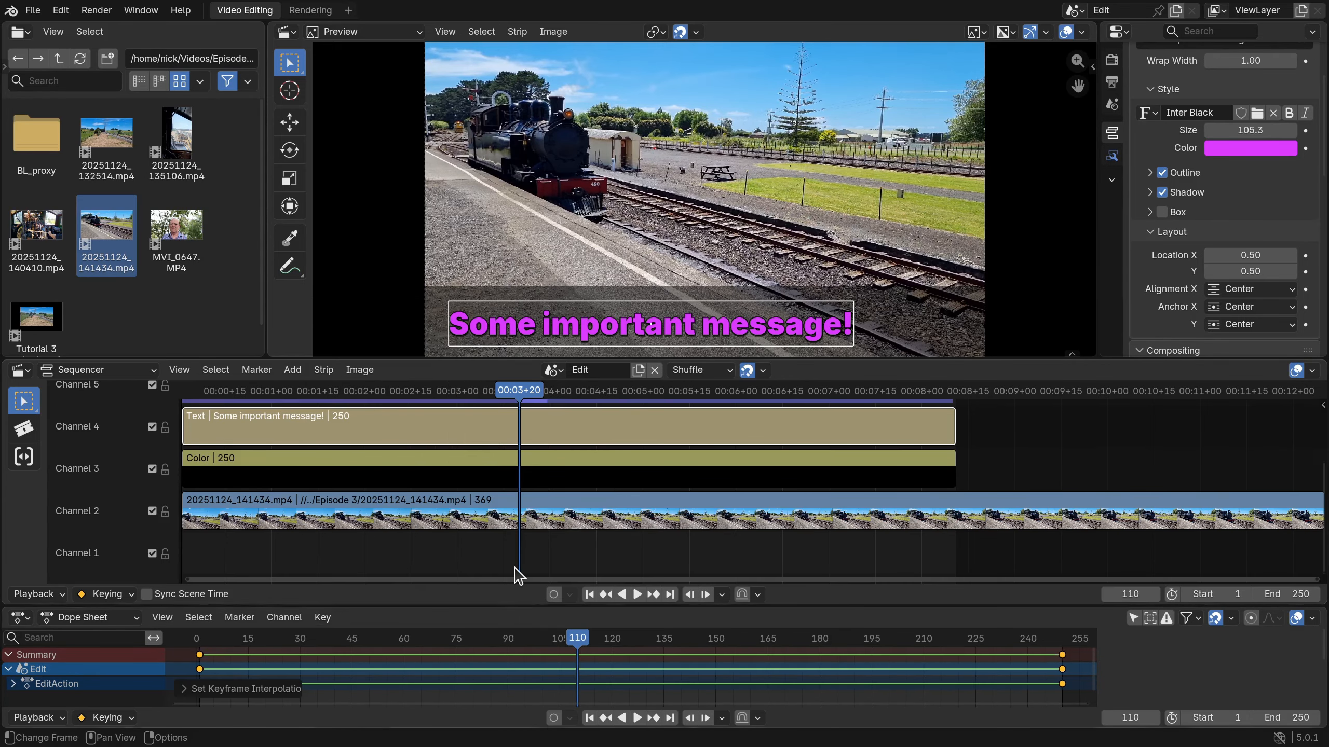
{"action": "left_click", "coordinate": [195, 622]}
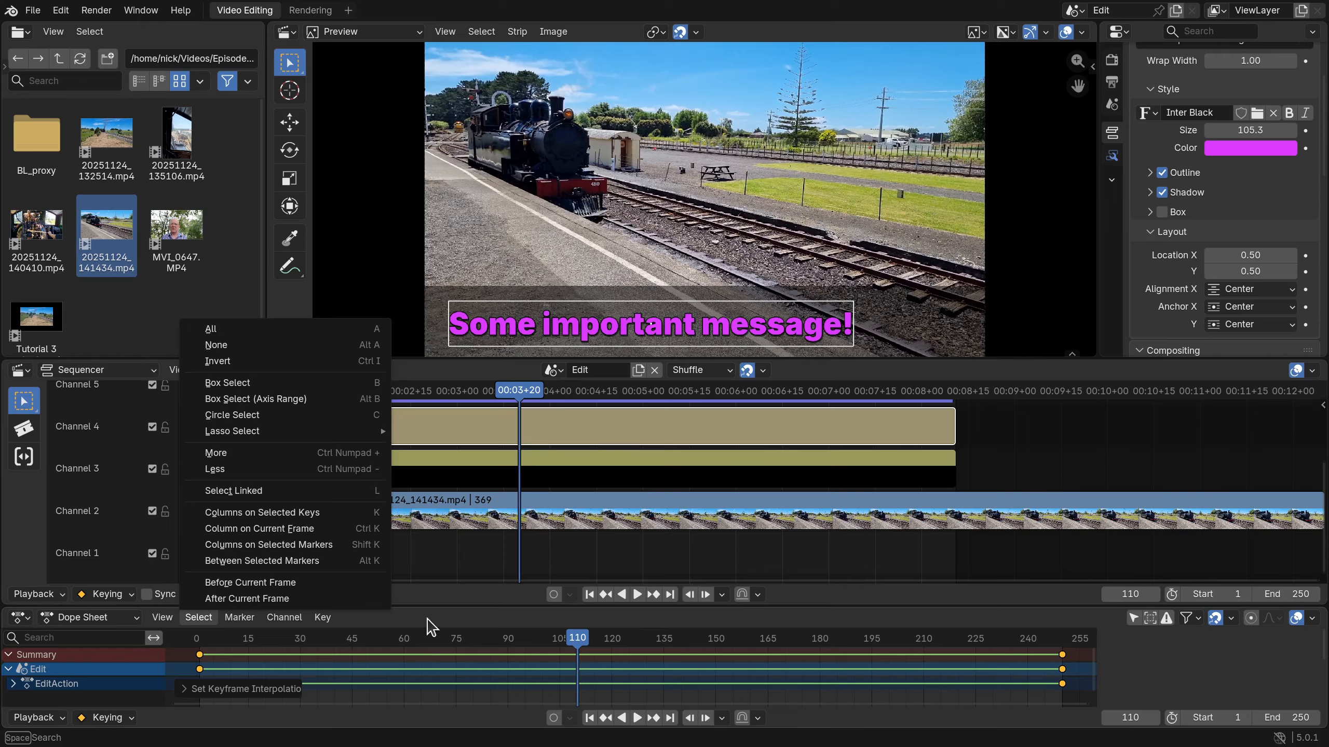
{"action": "left_click", "coordinate": [191, 640]}
{"action": "key", "text": "space"}
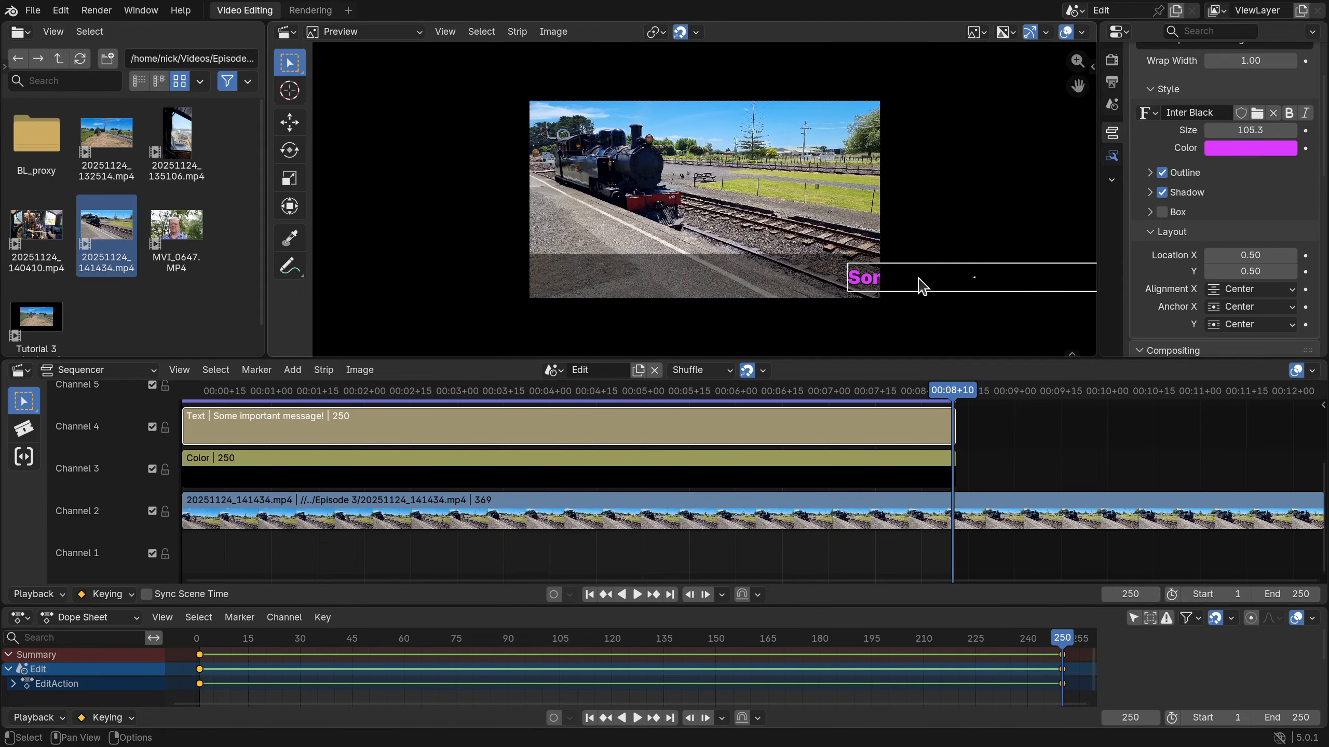
Step: At frame 250, move the text strip horizontally just outside the video frame, to Position X about 1654 px, and play back the animation
{"action": "scroll", "coordinate": [1223, 195], "scroll_direction": "down", "scroll_amount": 10}
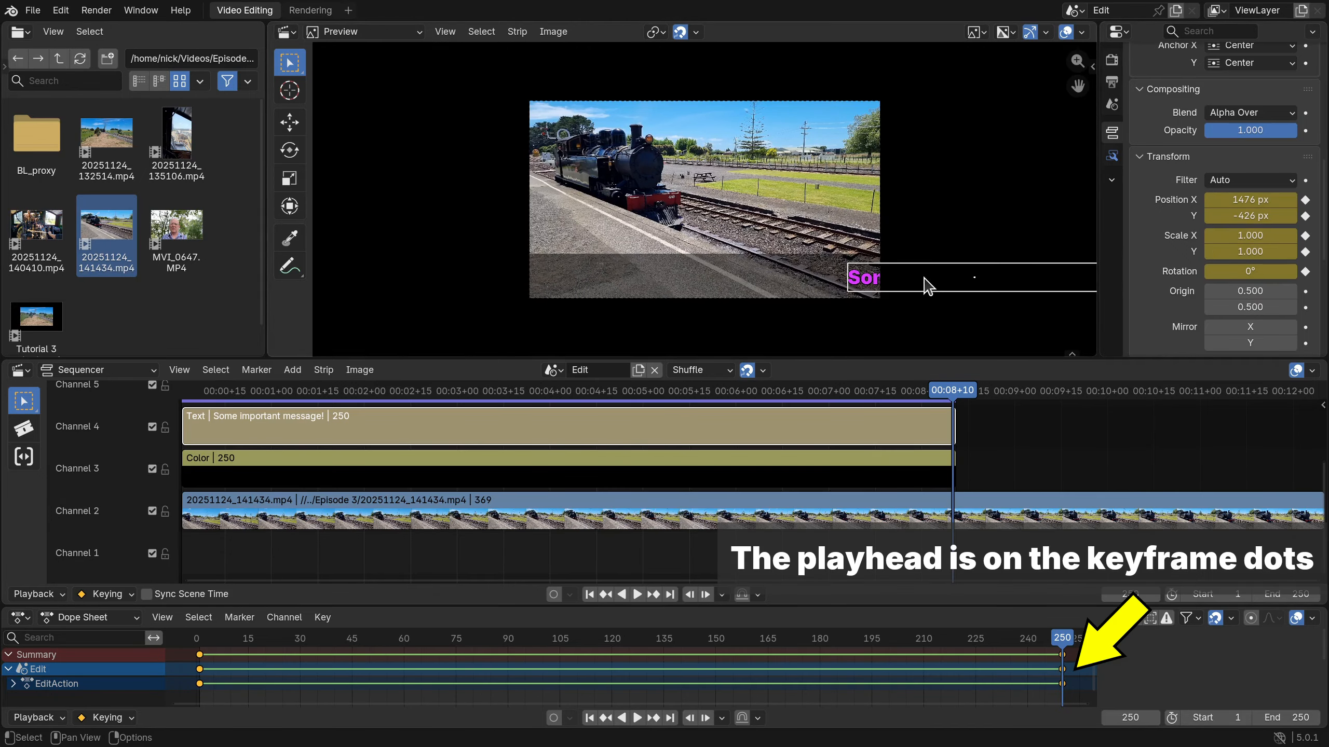
{"action": "key", "text": "g"}
{"action": "key", "text": "x"}
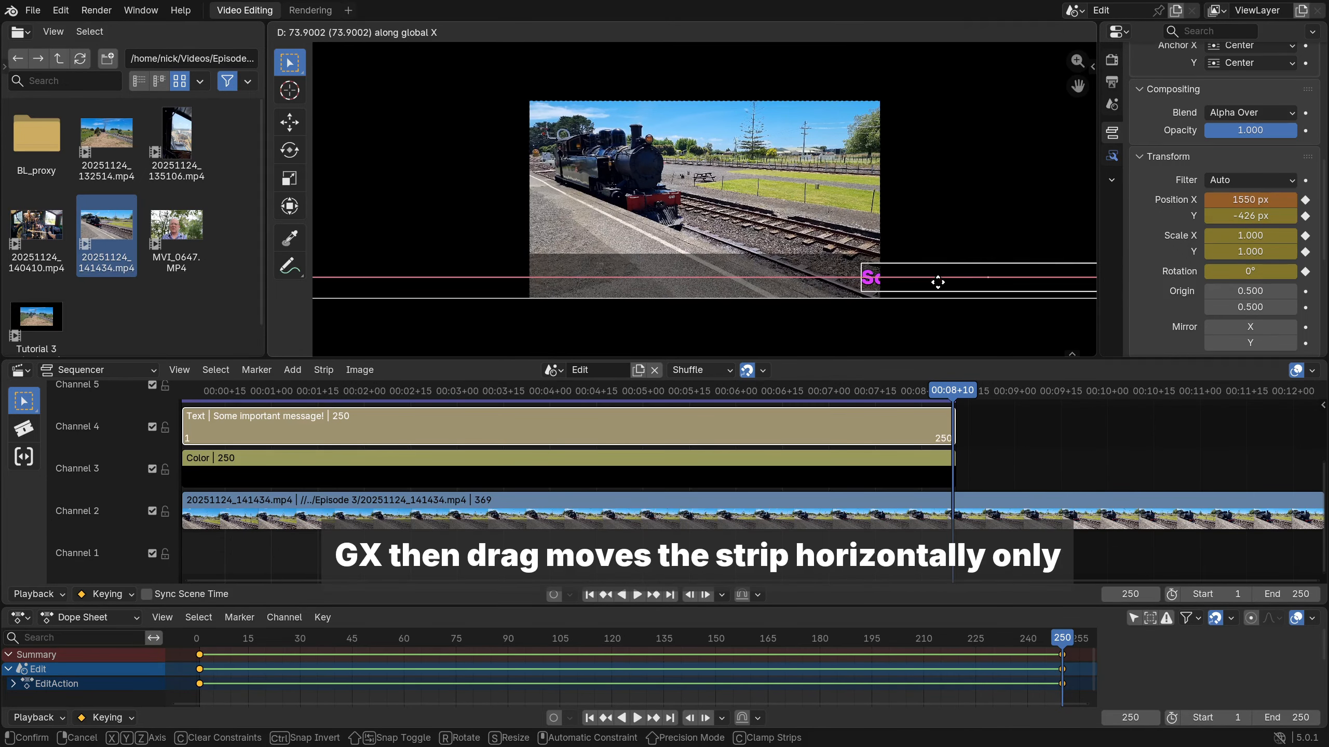
{"action": "left_click", "coordinate": [961, 292]}
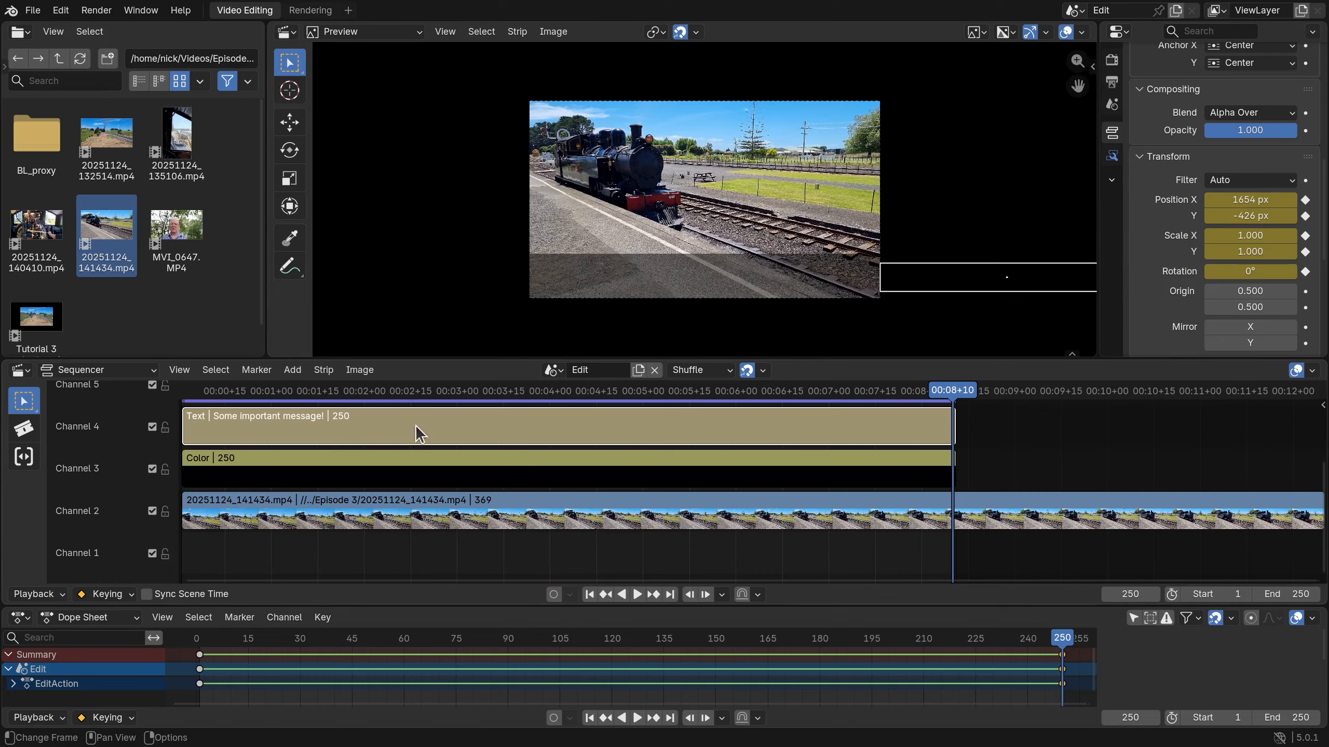
{"action": "left_click", "coordinate": [819, 393]}
{"action": "key", "text": "space"}
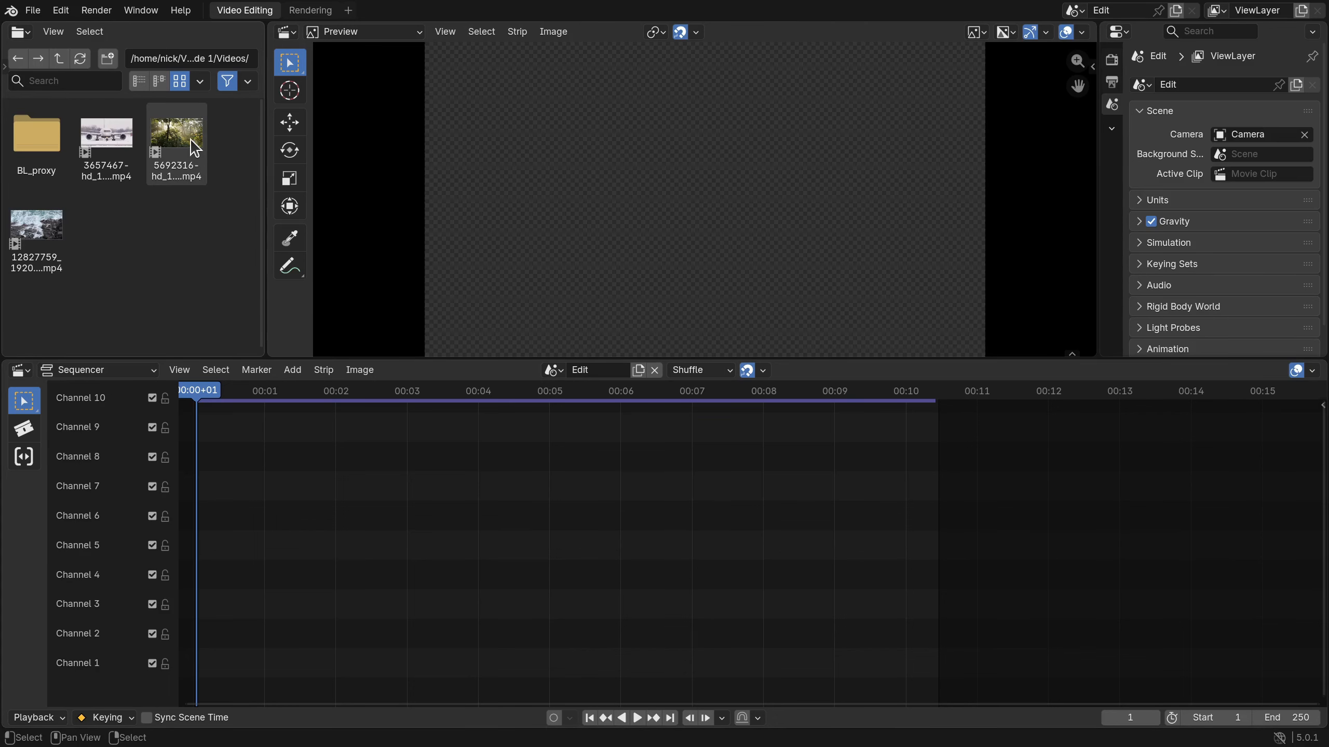
Step: Add the video 5692316-hd_1920_1080_30fps.mp4 to the sequence at frame 1 and delete only its sound strip
{"action": "mouse_move", "coordinate": [194, 147]}
{"action": "left_click_drag", "start_coordinate": [191, 142], "coordinate": [584, 171]}
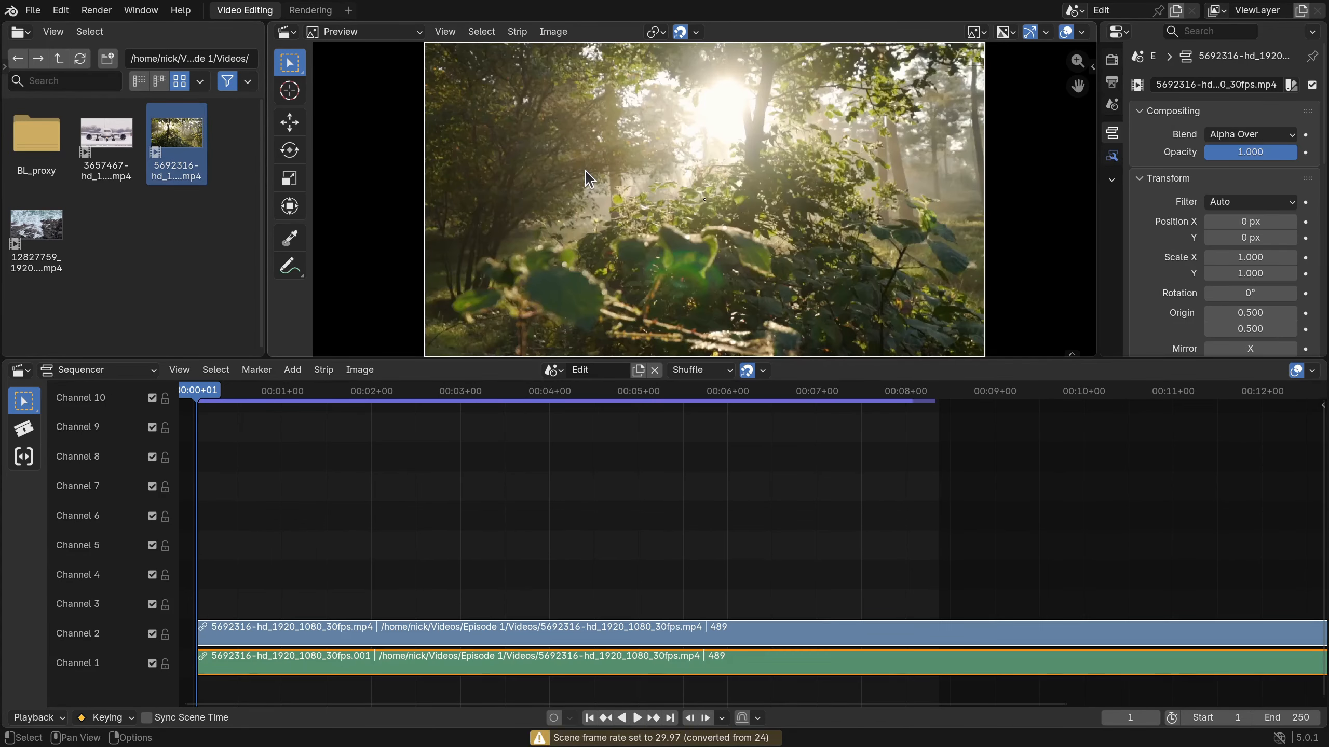
{"action": "left_click", "coordinate": [295, 659], "text": "alt"}
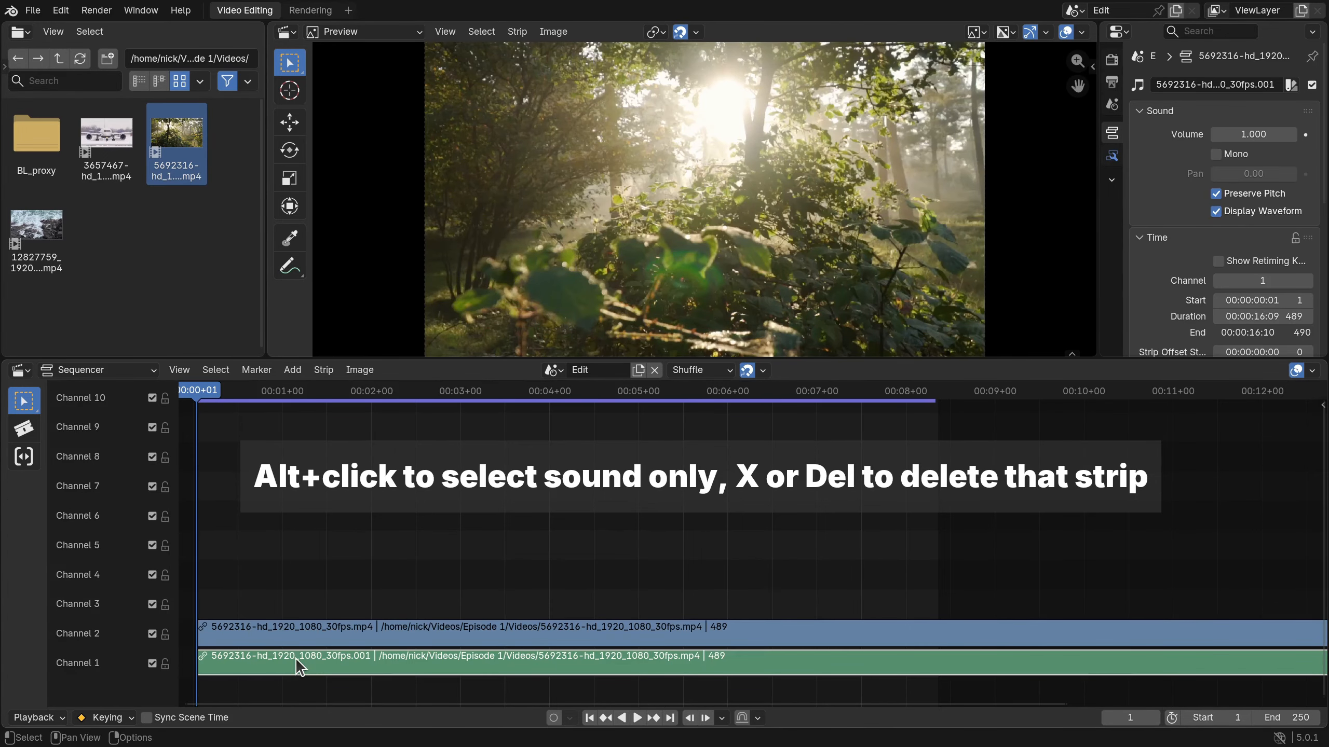
{"action": "key", "text": "x"}
Step: Add a Text strip starting at frame 1, extend it to 250 frames, and place it on channel 3 above the video
{"action": "key", "text": "shift+a"}
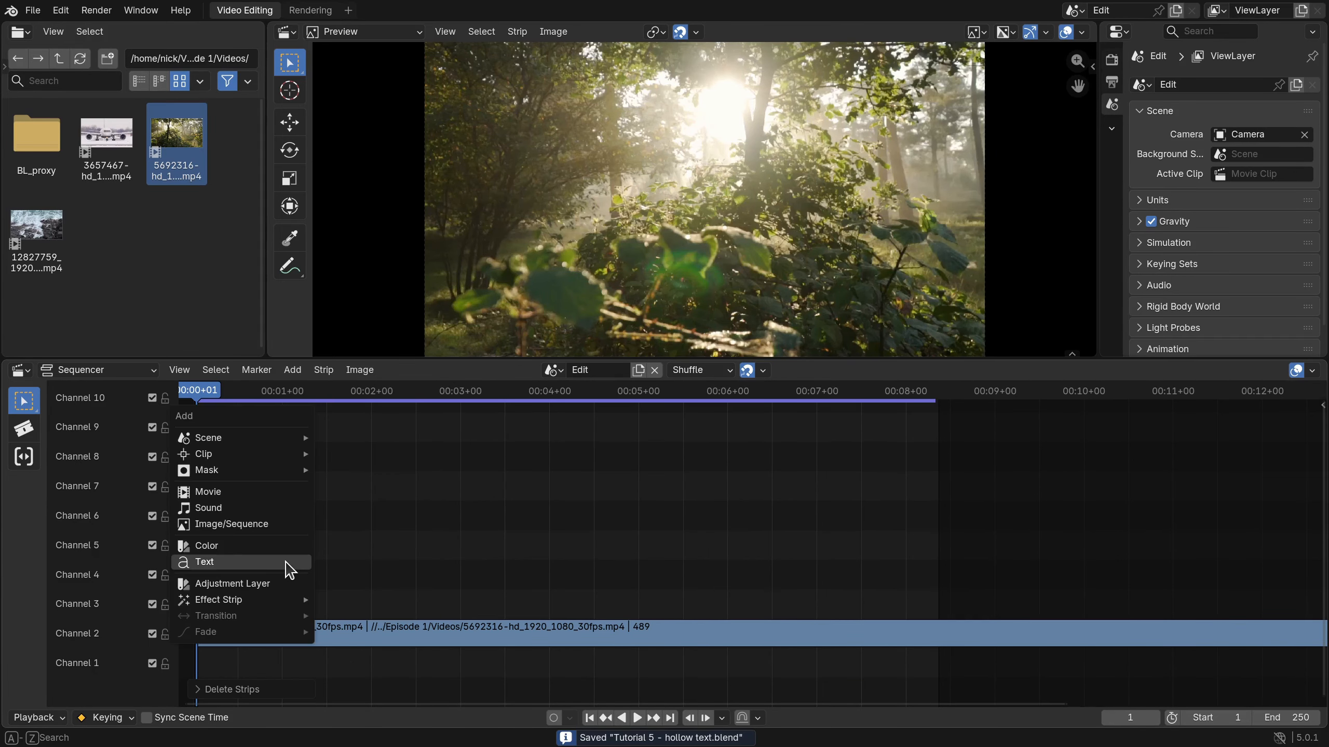
{"action": "left_click", "coordinate": [285, 562]}
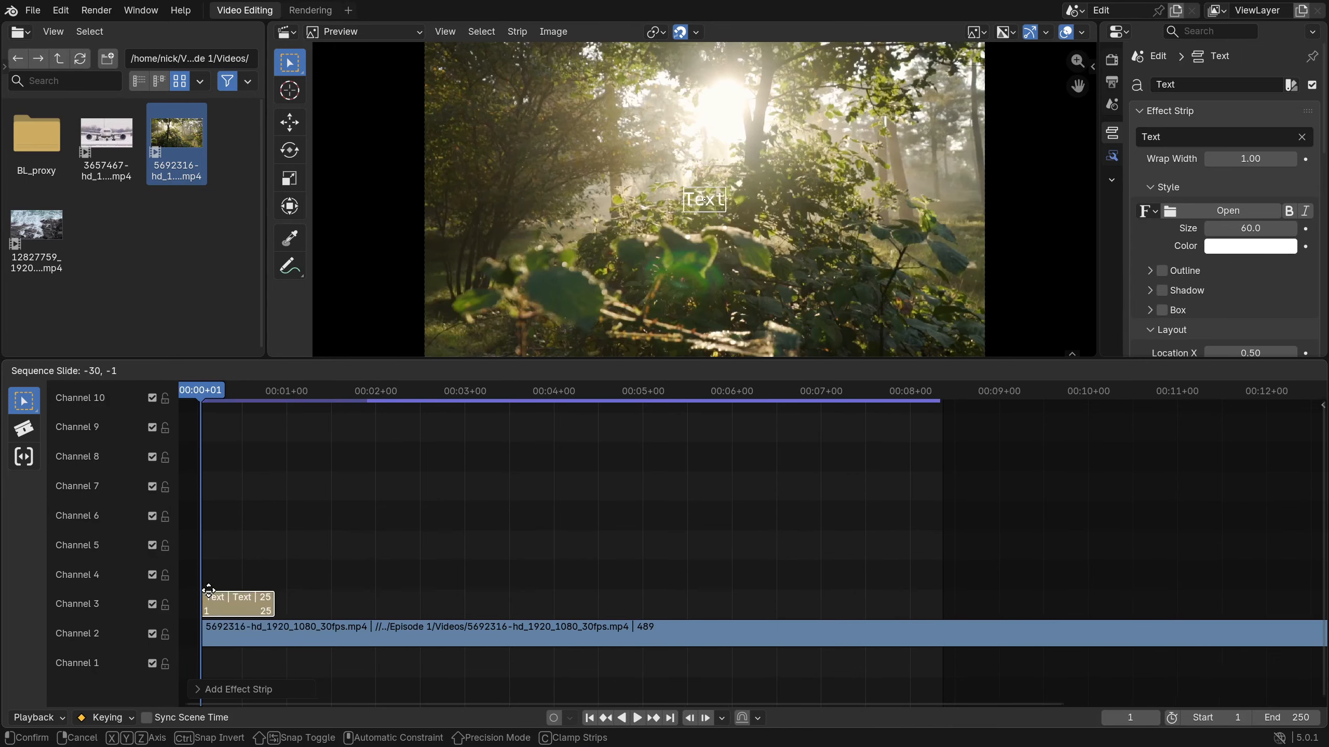
{"action": "left_click", "coordinate": [317, 665]}
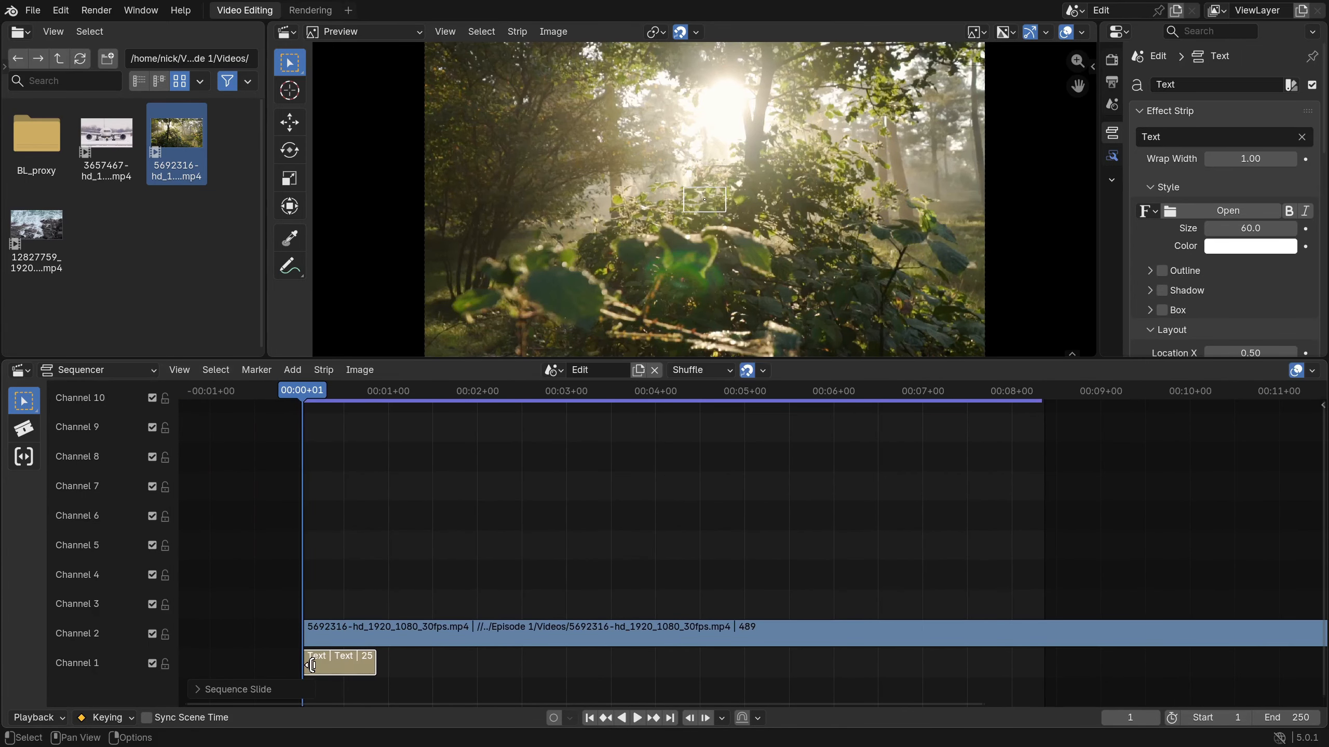
{"action": "left_click_drag", "start_coordinate": [376, 665], "coordinate": [1044, 697]}
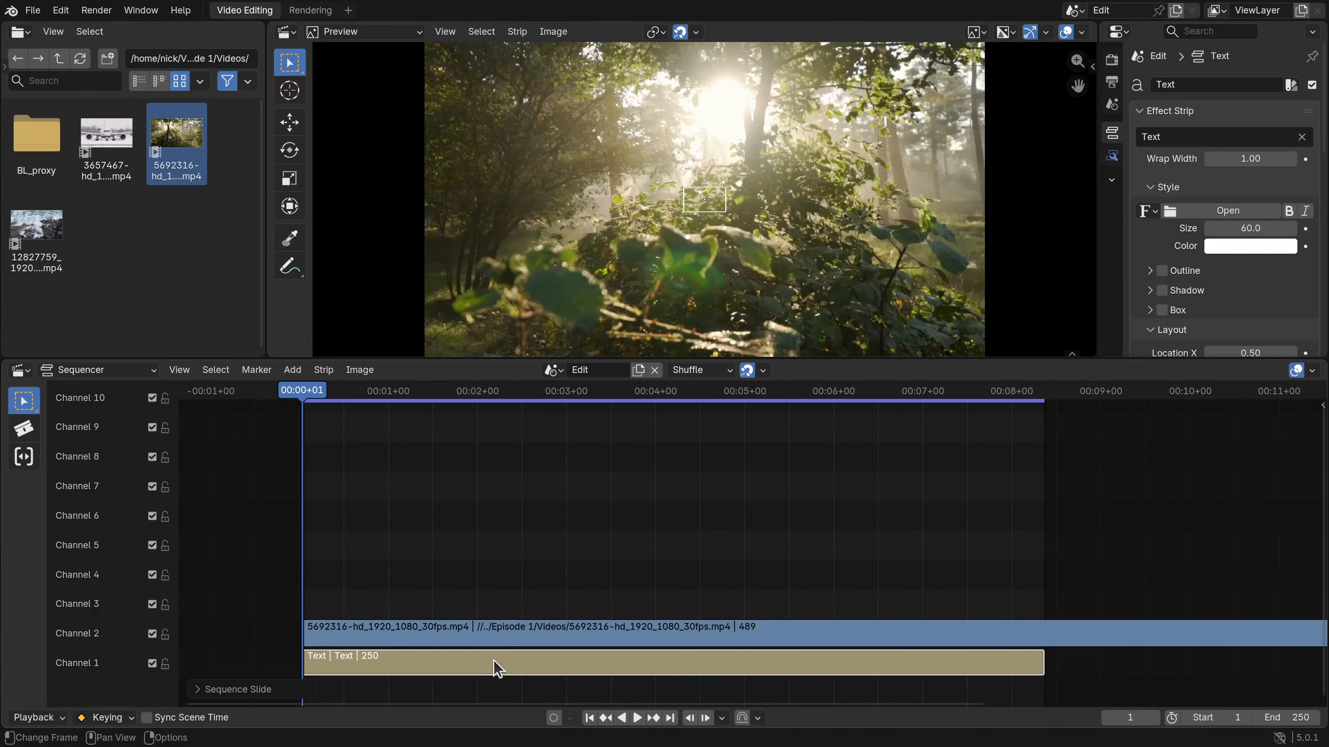
{"action": "left_click_drag", "start_coordinate": [498, 667], "coordinate": [505, 605]}
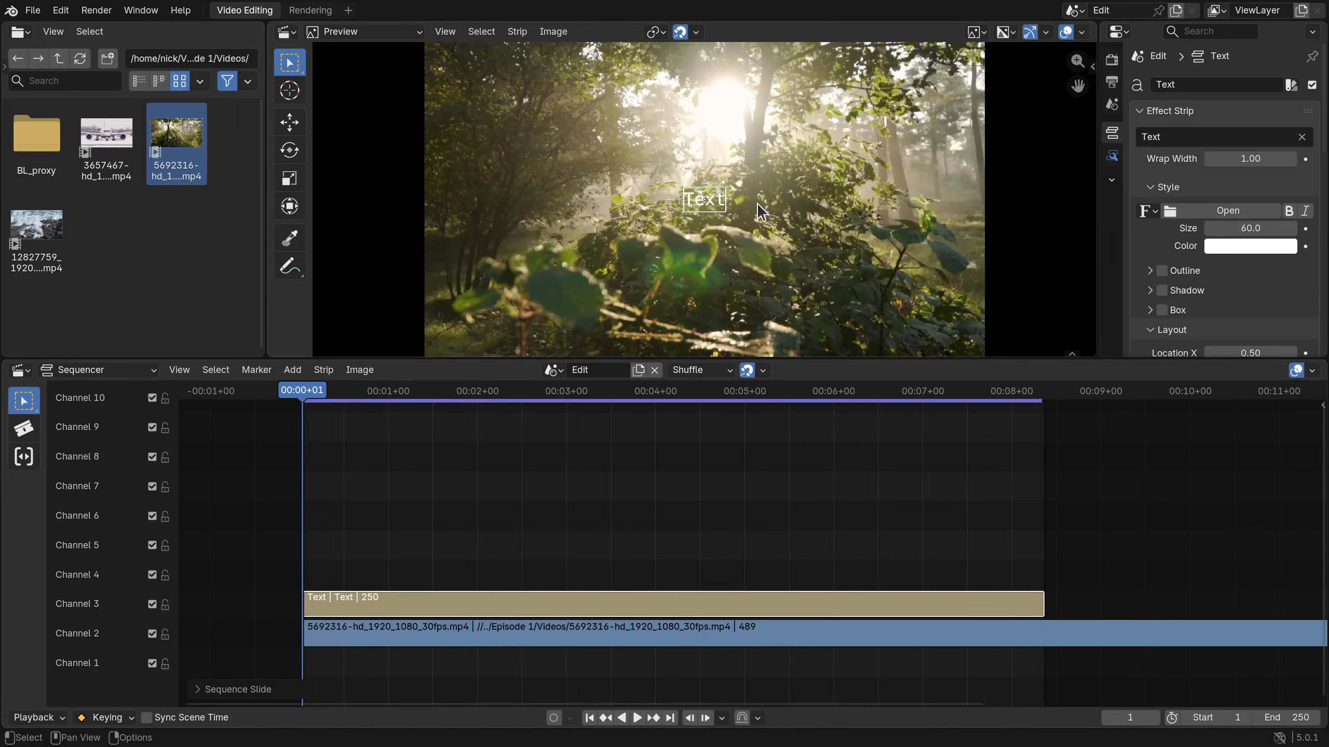
Step: Make the text strip read "FOREST" in the Inter Black font at a size of about 450
{"action": "double_click", "coordinate": [713, 204]}
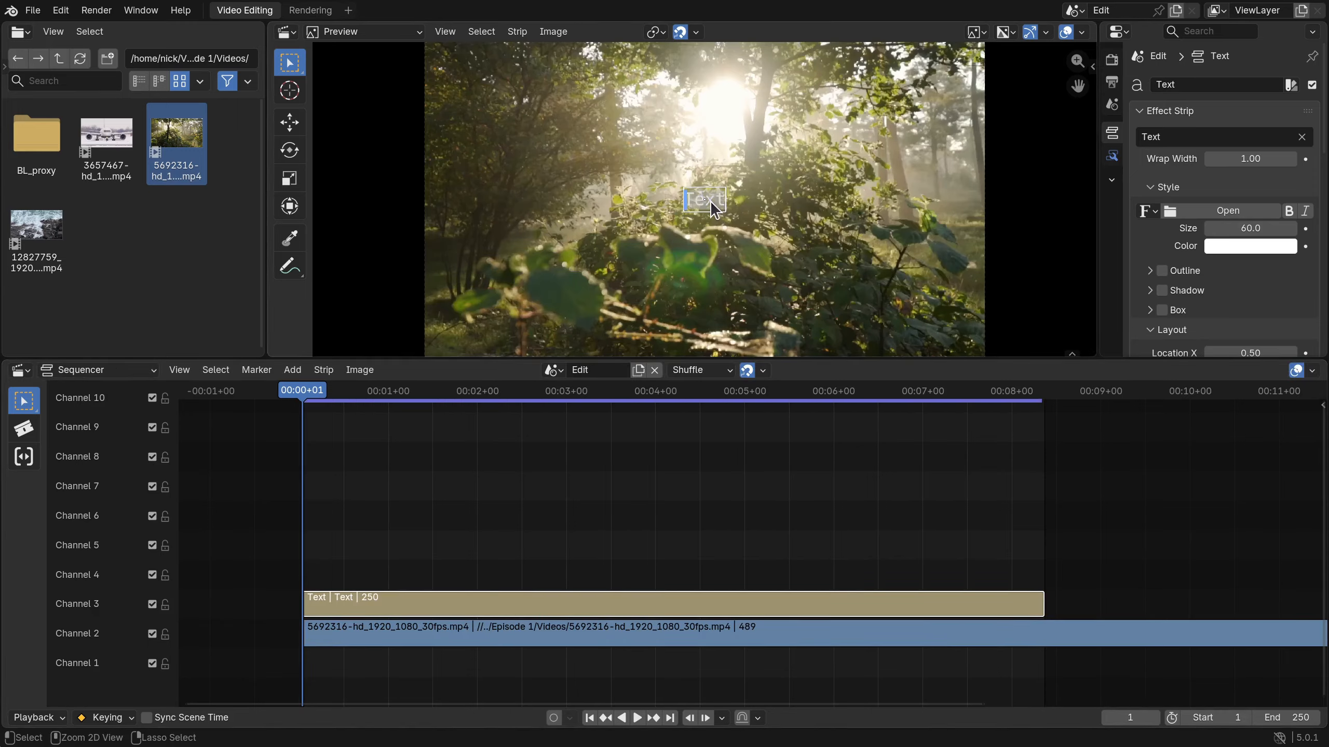
{"action": "type", "text": "FOREST"}
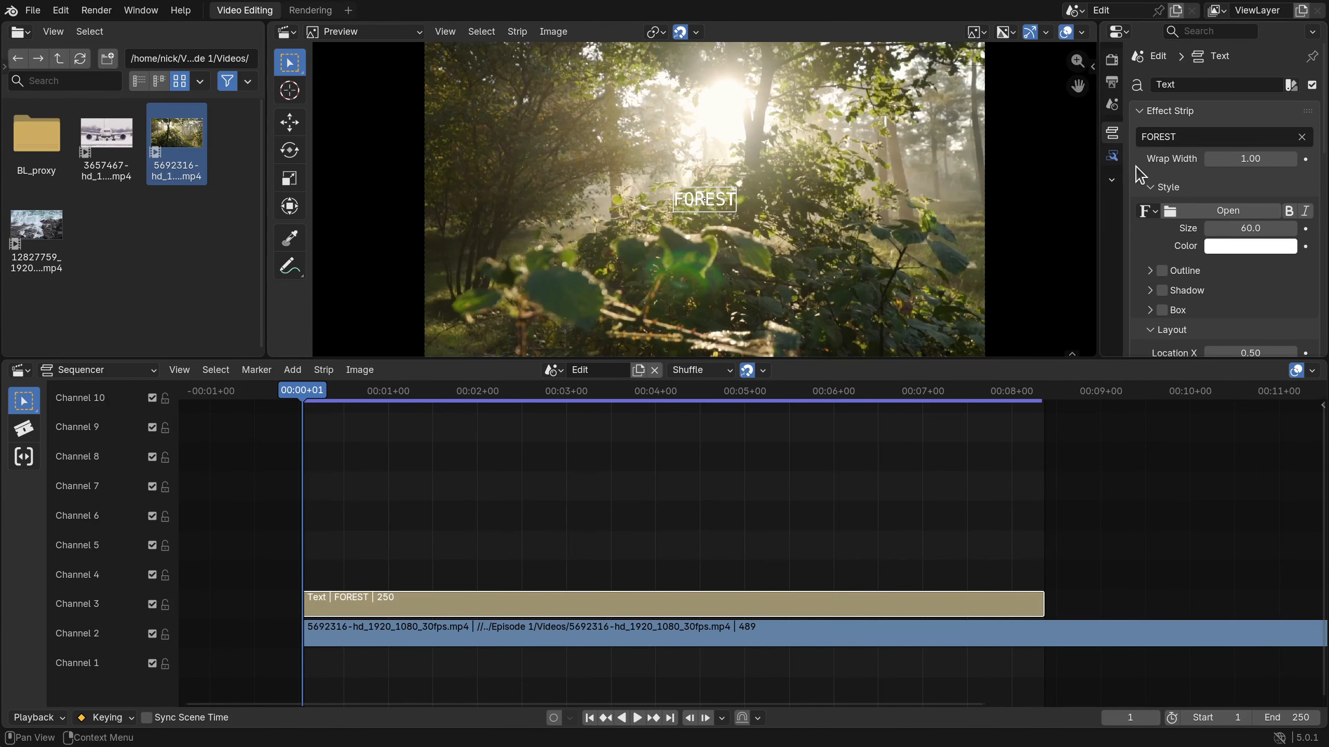
{"action": "left_click", "coordinate": [1184, 212]}
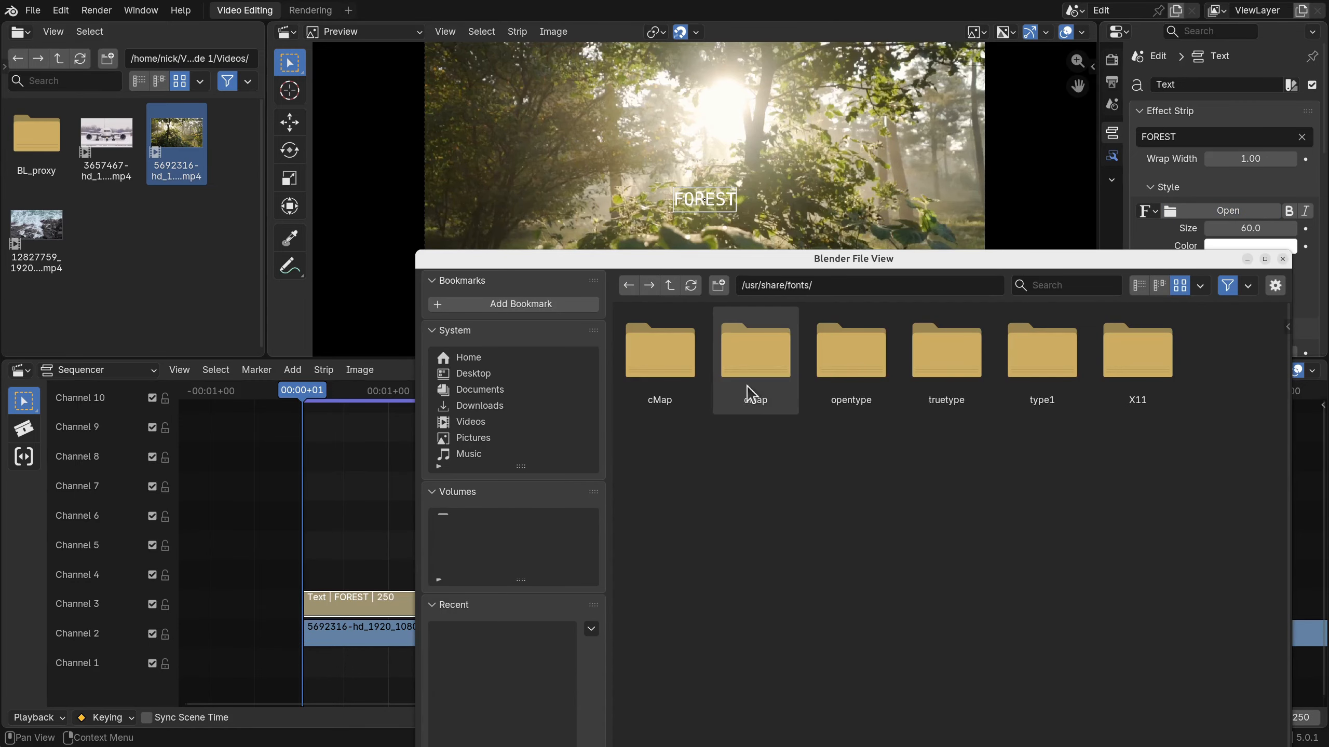
{"action": "double_click", "coordinate": [863, 353]}
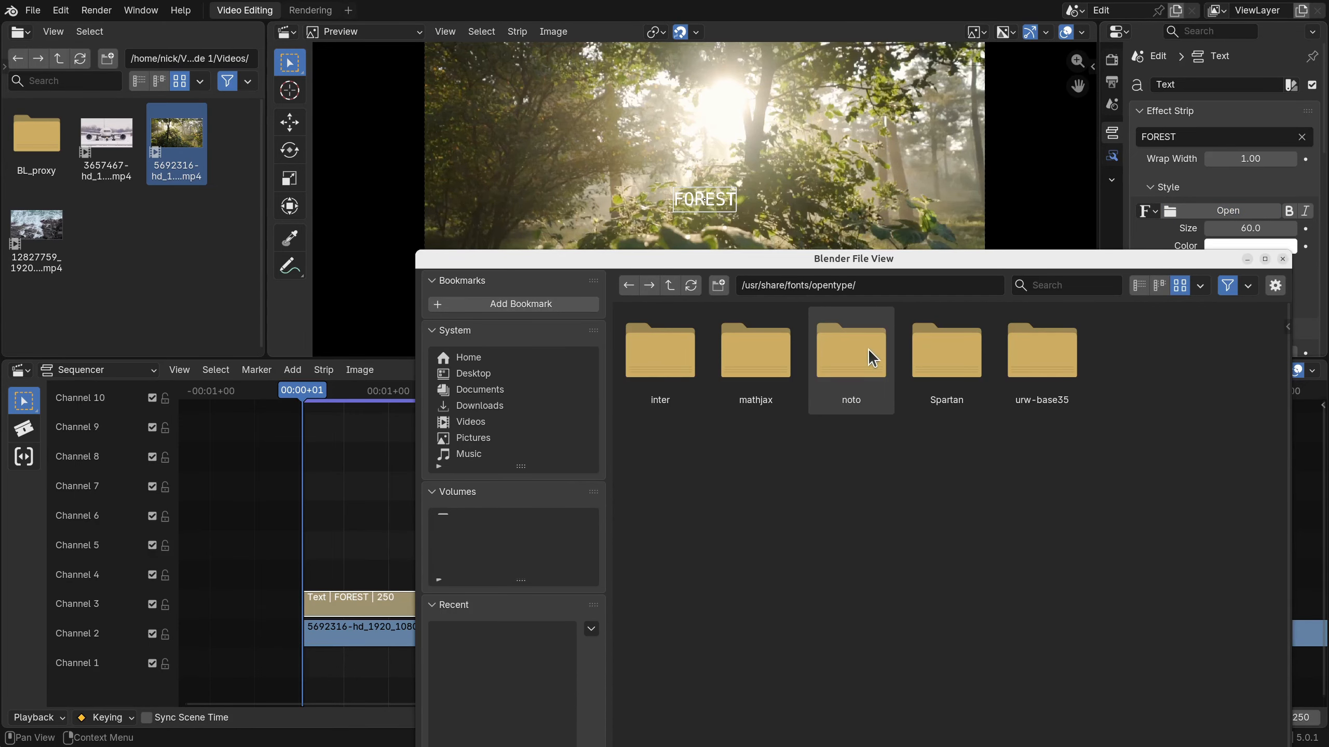
{"action": "double_click", "coordinate": [659, 349]}
{"action": "double_click", "coordinate": [660, 352]}
{"action": "key", "text": "ctrl+s"}
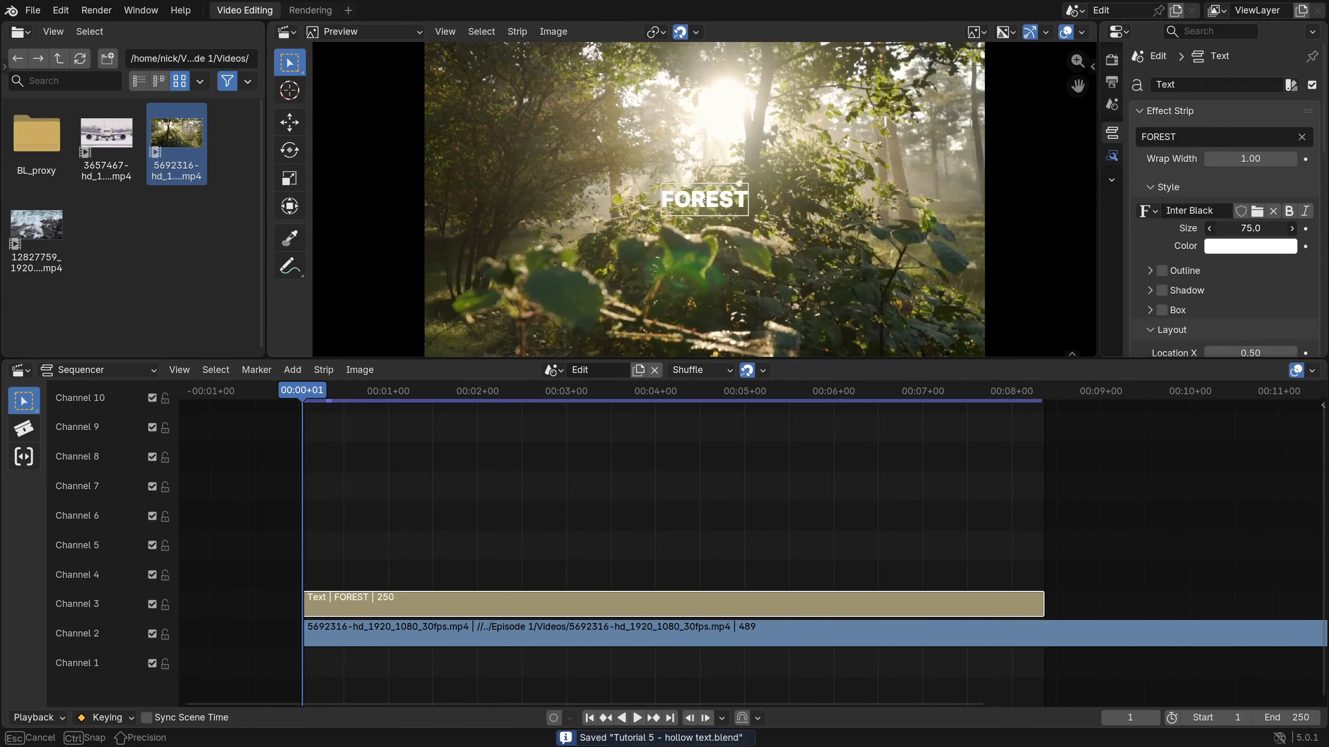
{"action": "left_click_drag", "start_coordinate": [1251, 229], "coordinate": [1287, 228]}
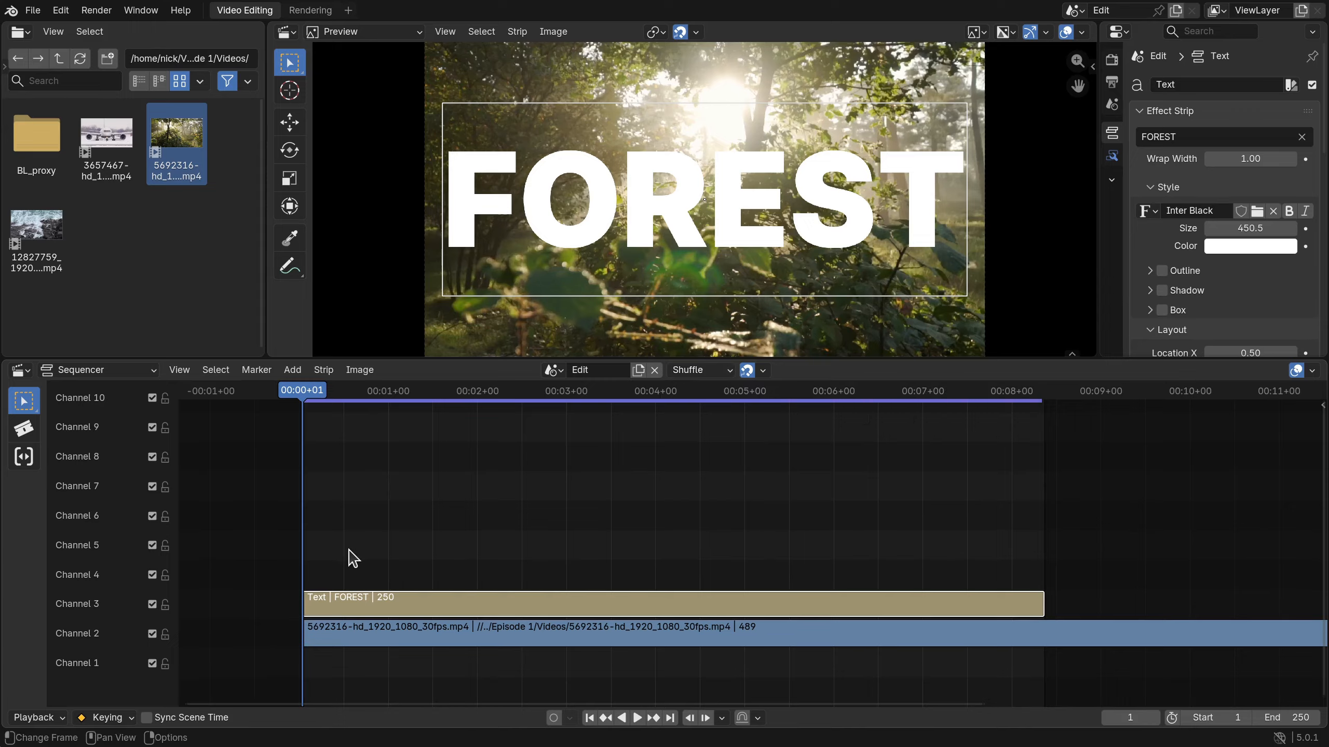
Step: Move the text strip to channel 1 below the video and give the video a Mask modifier that uses the Text strip
{"action": "left_click_drag", "start_coordinate": [485, 598], "coordinate": [487, 652]}
{"action": "left_click", "coordinate": [505, 635]}
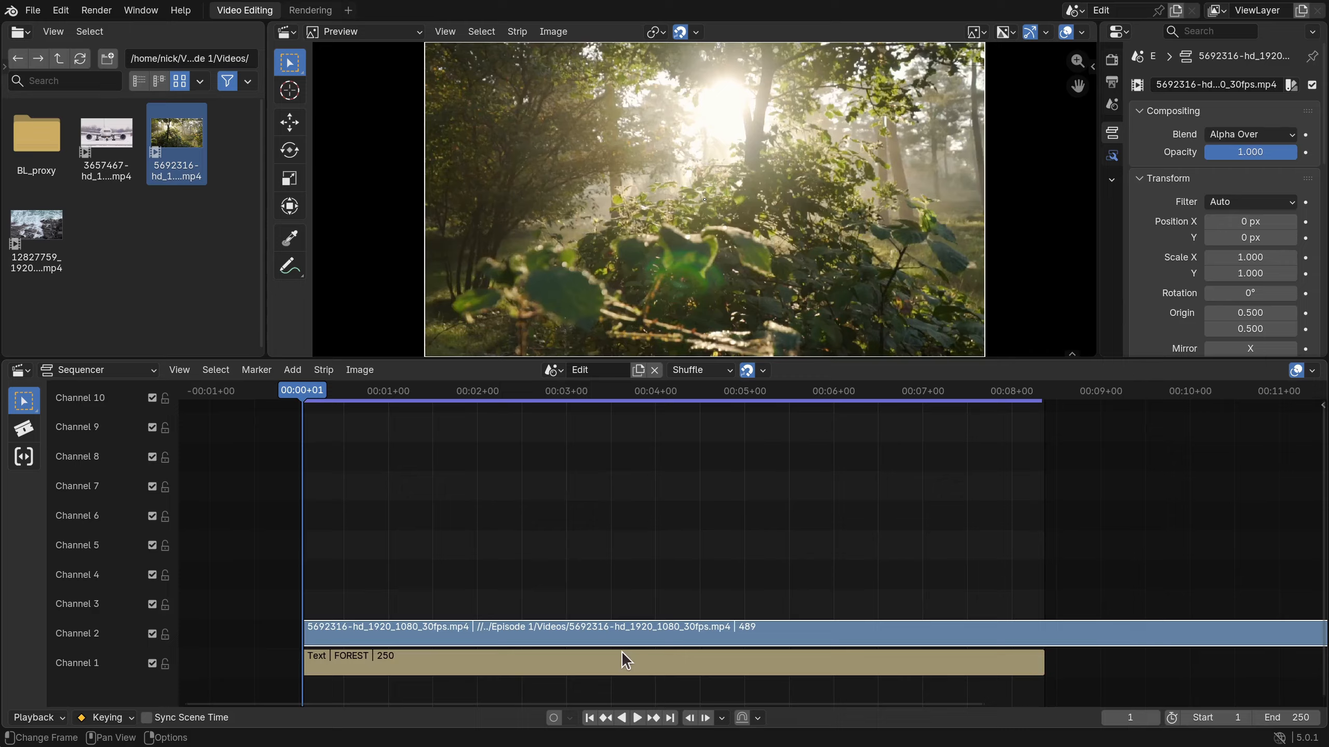
{"action": "left_click", "coordinate": [1116, 155]}
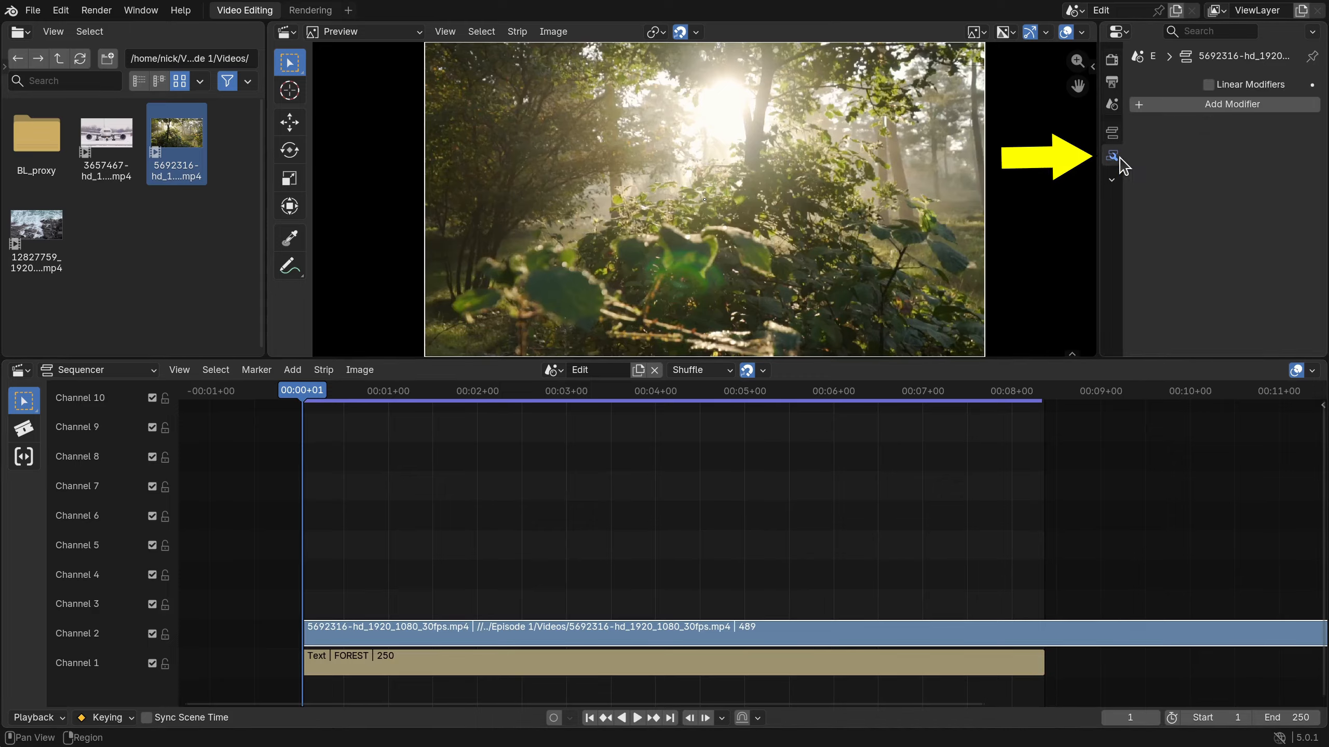
{"action": "left_click", "coordinate": [1209, 105]}
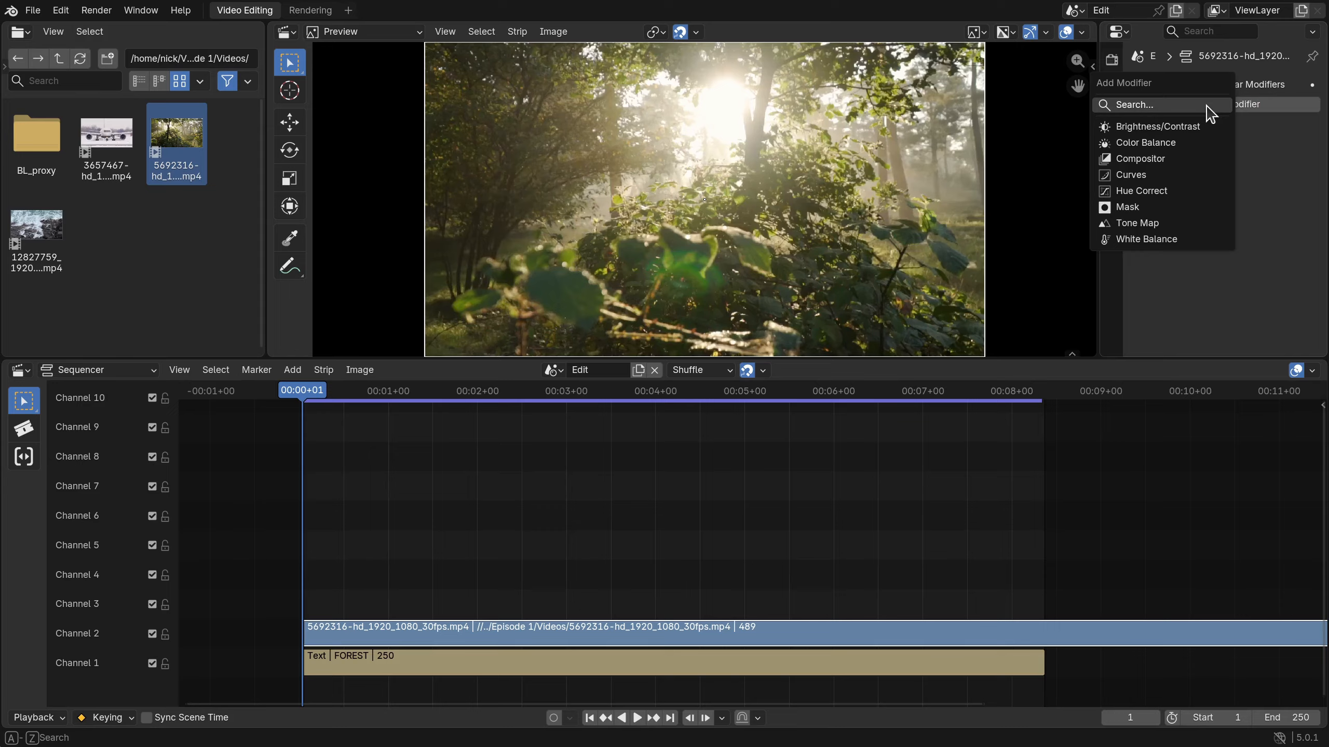
{"action": "left_click", "coordinate": [1151, 207]}
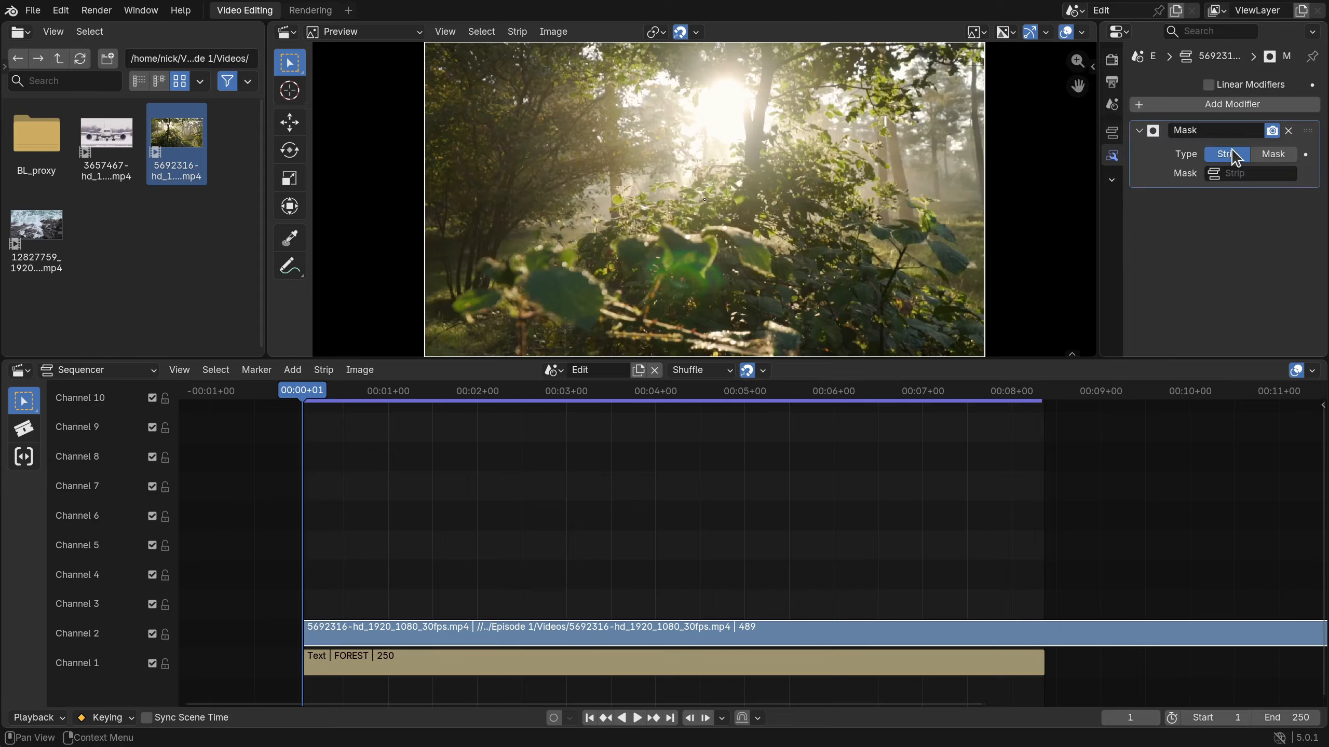
{"action": "left_click", "coordinate": [1214, 175]}
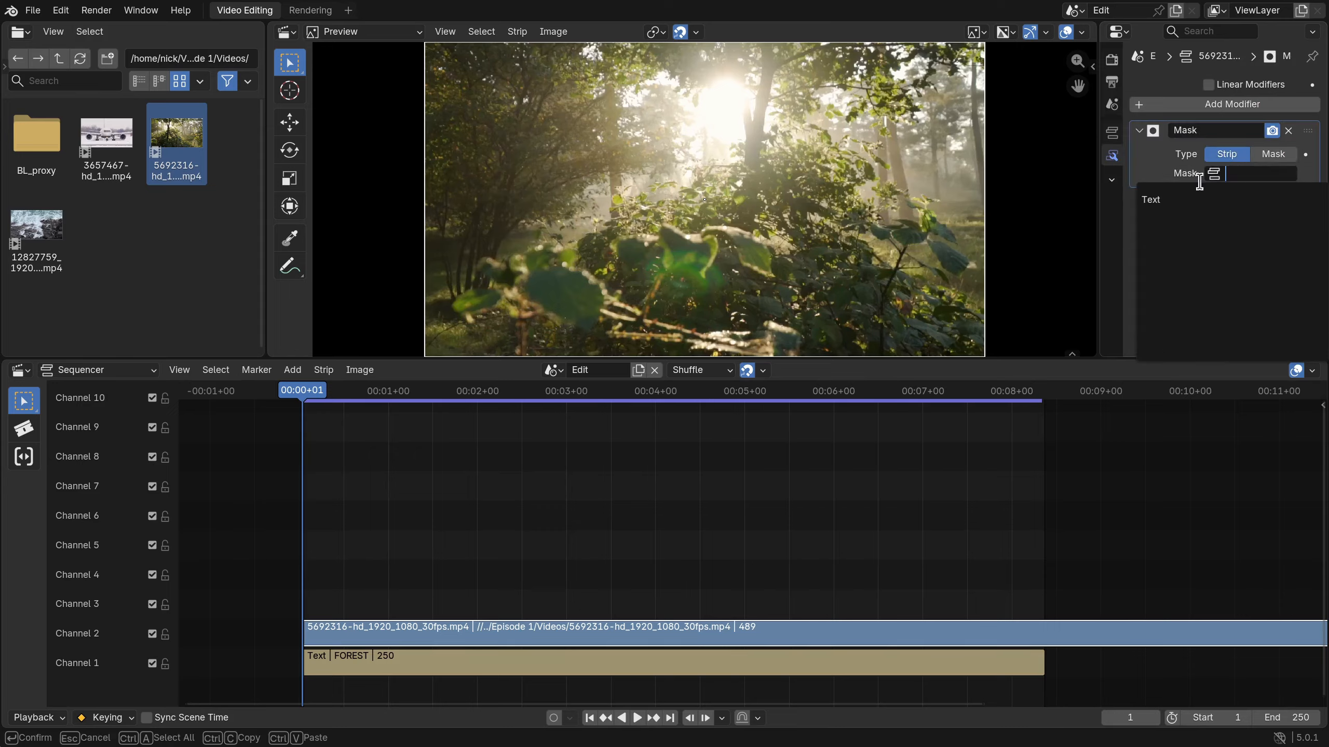
{"action": "left_click", "coordinate": [1167, 198]}
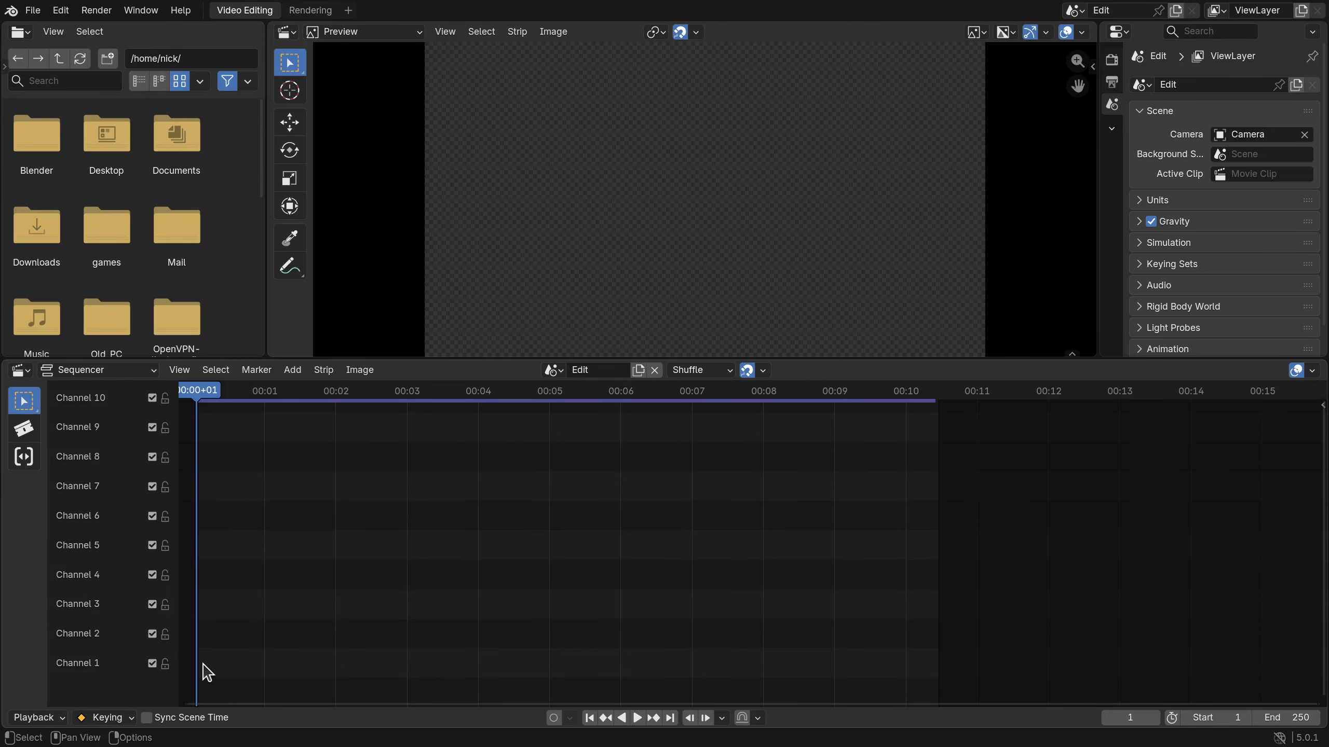
Step: Add two Color strips starting at frame 1, a violet one on channel 1 and a black one on channel 2, each 250 frames long
{"action": "key", "text": "shift+a"}
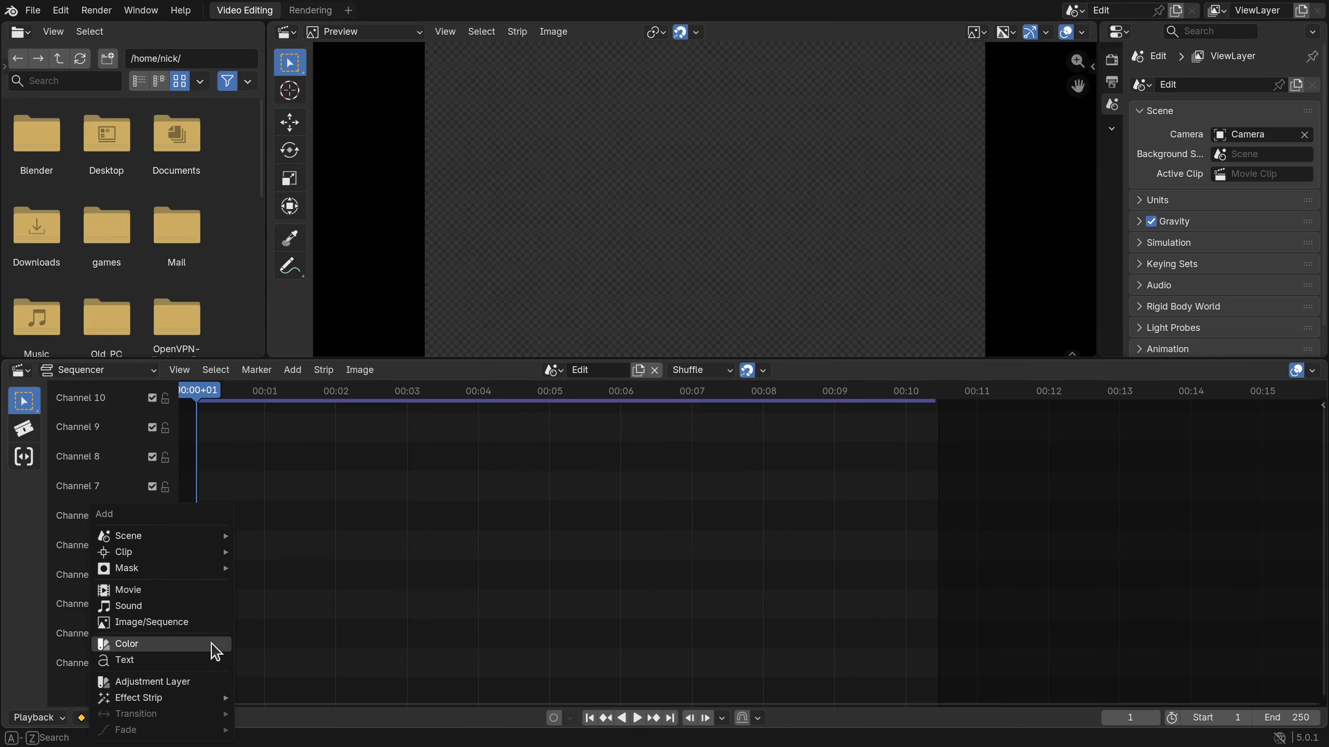
{"action": "left_click", "coordinate": [214, 643]}
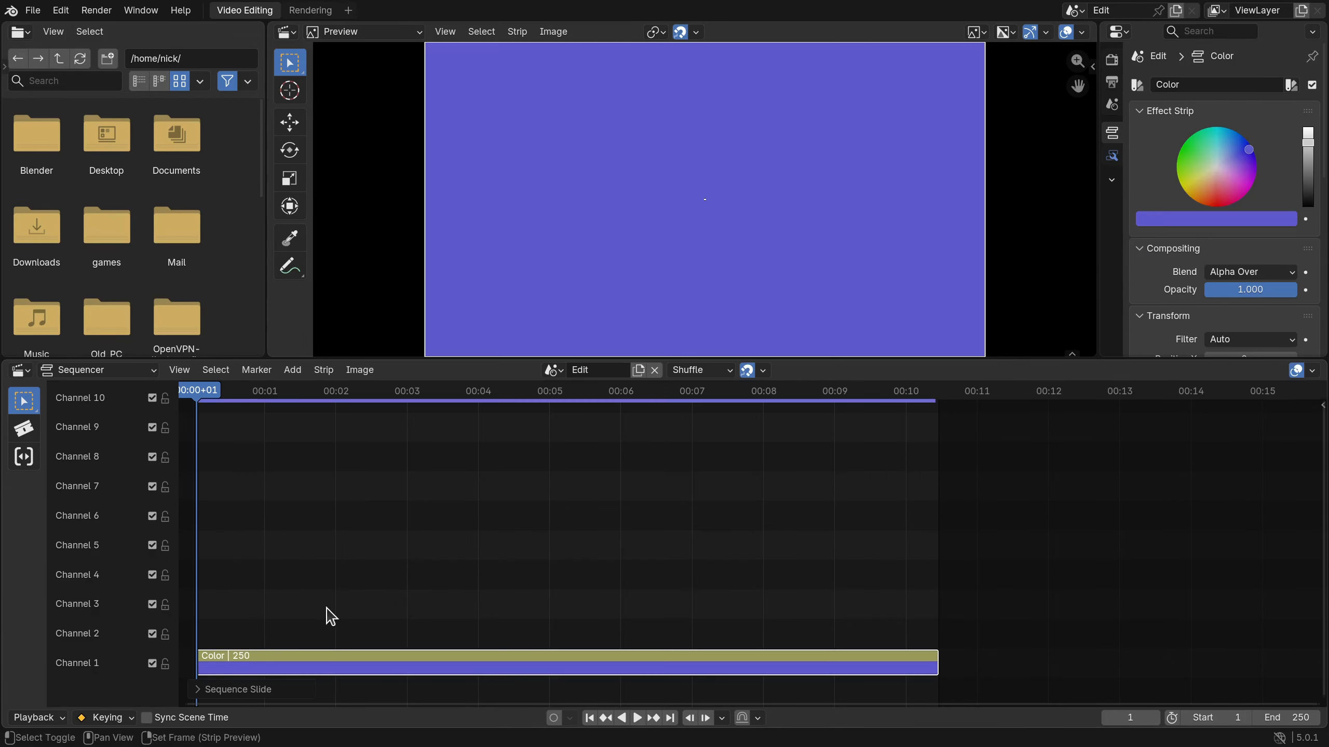
{"action": "key", "text": "shift+a"}
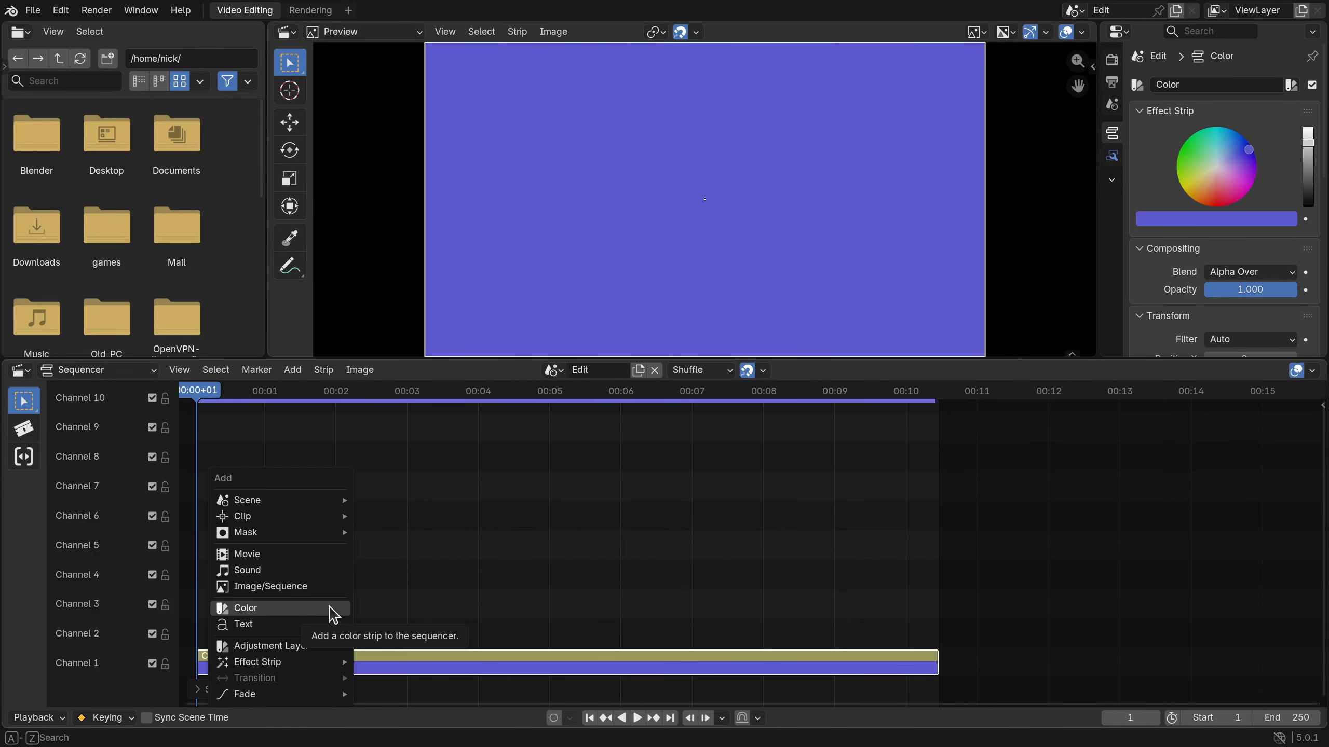
{"action": "left_click", "coordinate": [333, 613]}
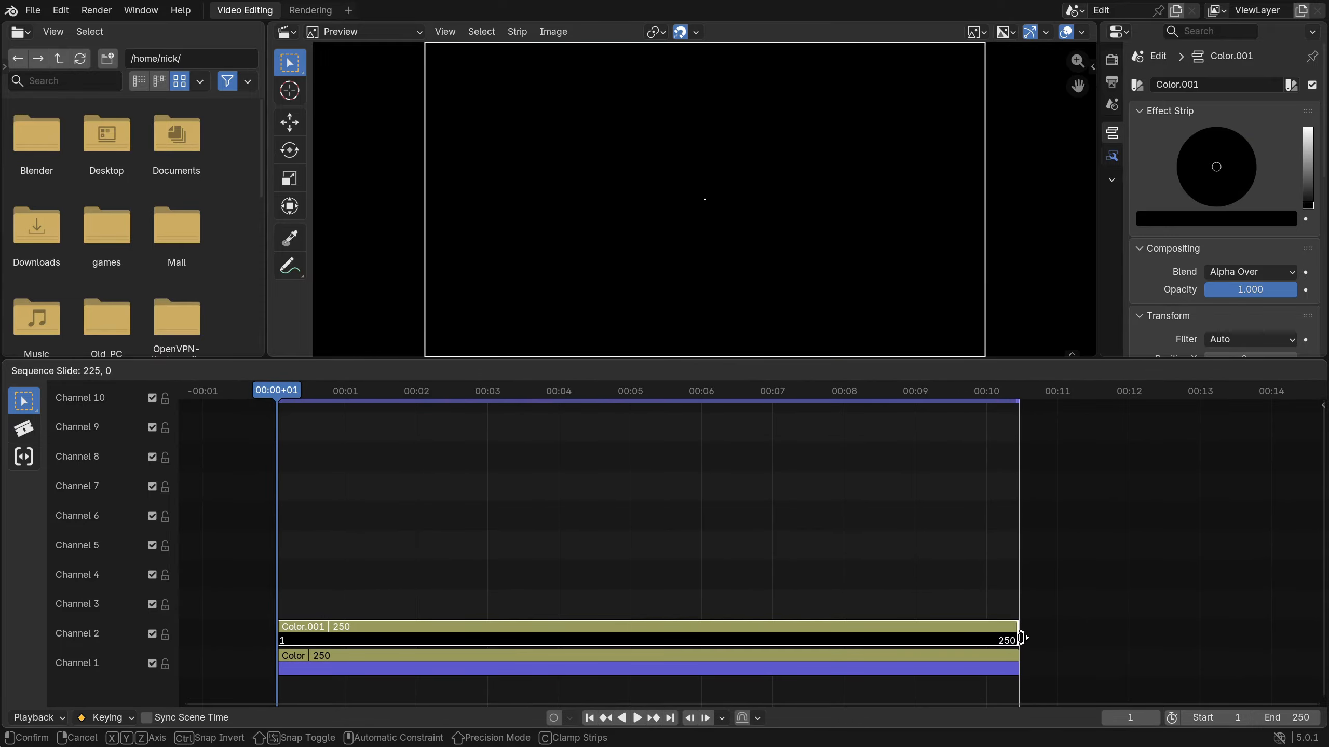
{"action": "left_click", "coordinate": [1019, 637]}
Step: Crop the black Color strip from the top to about the lowest fifth of the frame, set its opacity to about 0.43, and save
{"action": "left_click_drag", "start_coordinate": [1235, 290], "coordinate": [1151, 290]}
{"action": "scroll", "coordinate": [1166, 256], "scroll_direction": "down", "scroll_amount": 8}
{"action": "scroll", "coordinate": [1166, 256], "scroll_direction": "down", "scroll_amount": 4}
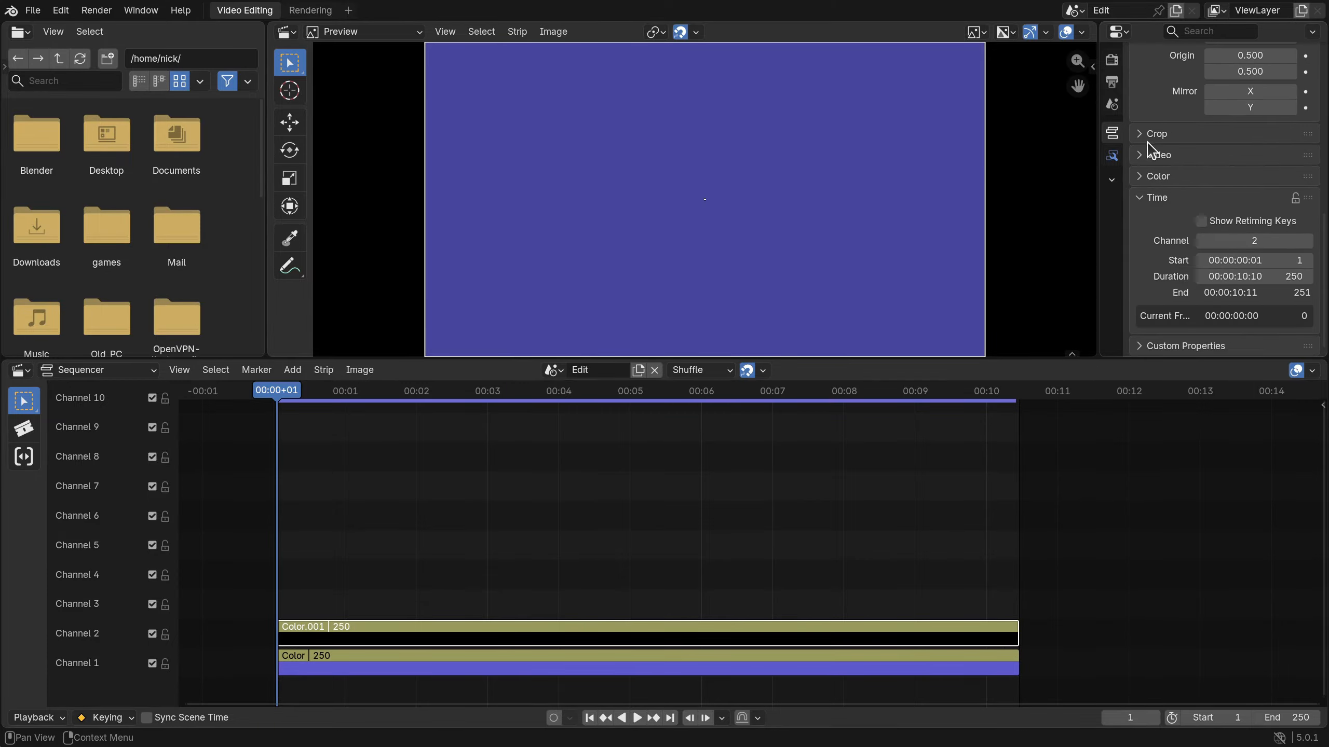
{"action": "left_click", "coordinate": [1153, 137]}
{"action": "left_click_drag", "start_coordinate": [1219, 189], "coordinate": [1328, 190]}
{"action": "scroll", "coordinate": [1214, 190], "scroll_direction": "up", "scroll_amount": 8}
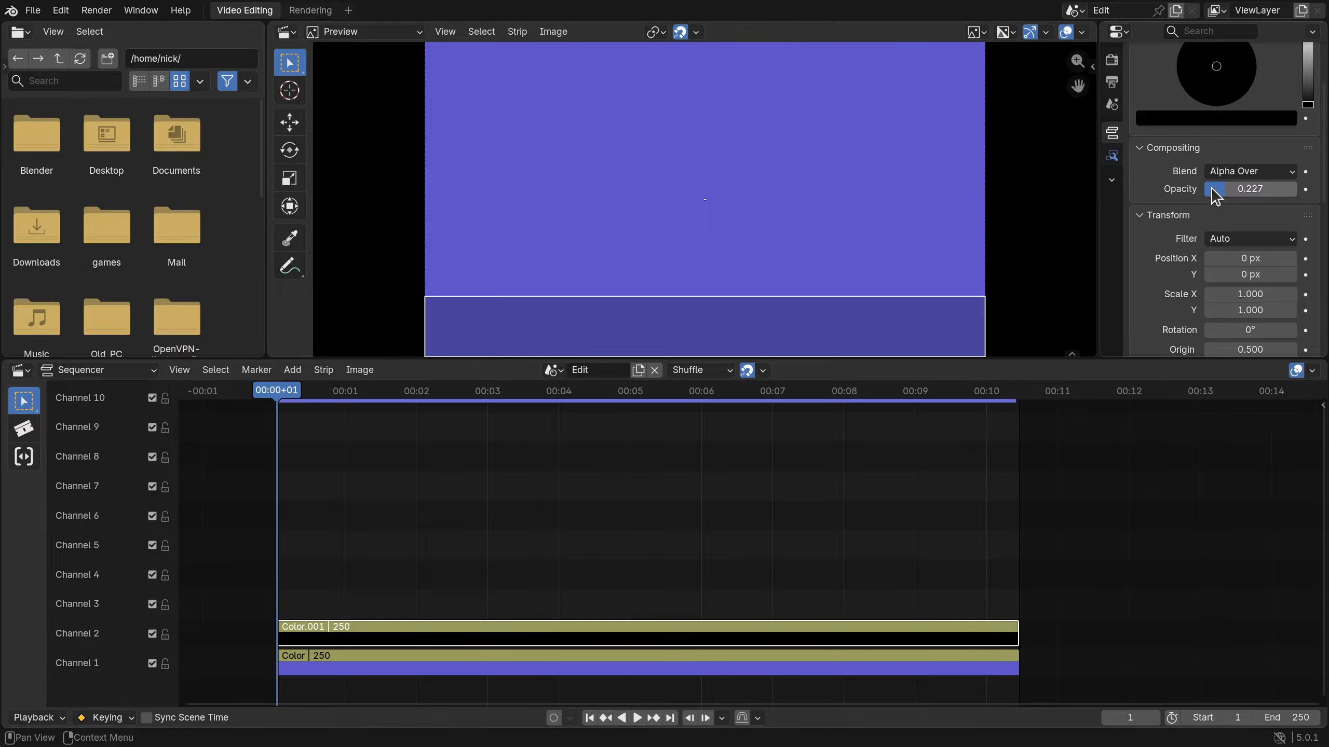
{"action": "left_click_drag", "start_coordinate": [1210, 190], "coordinate": [1229, 190]}
{"action": "key", "text": "ctrl+s"}
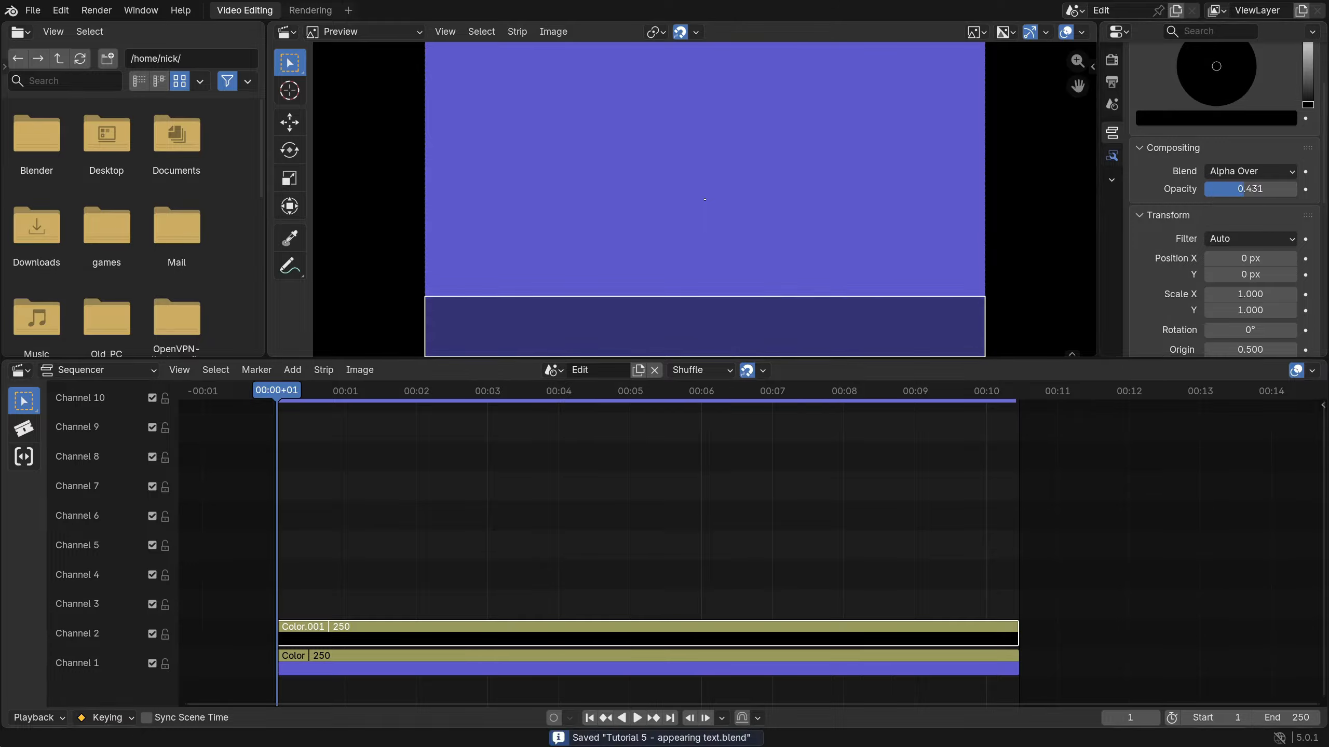
Step: Add a Text strip at frame 1 on channel 3 reading "A message for your friends"
{"action": "key", "text": "shift+a"}
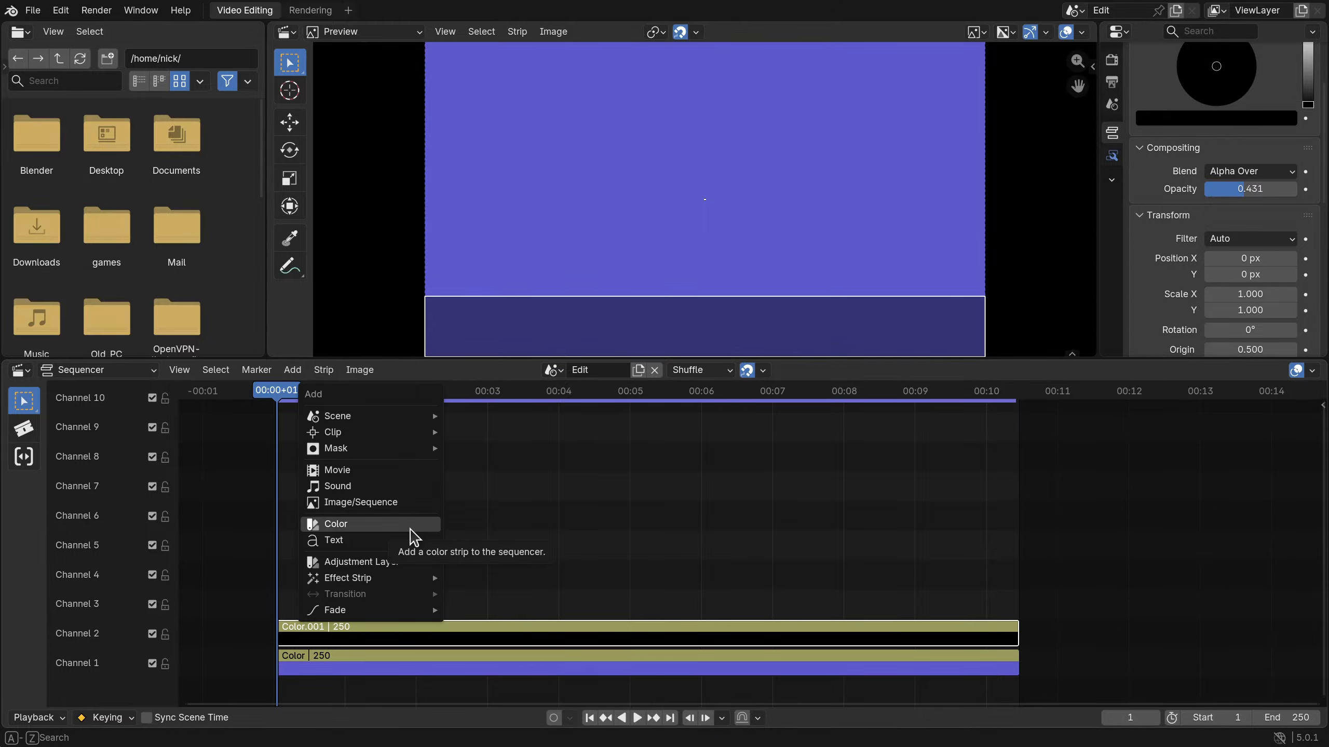
{"action": "left_click", "coordinate": [369, 547]}
{"action": "left_click", "coordinate": [292, 600]}
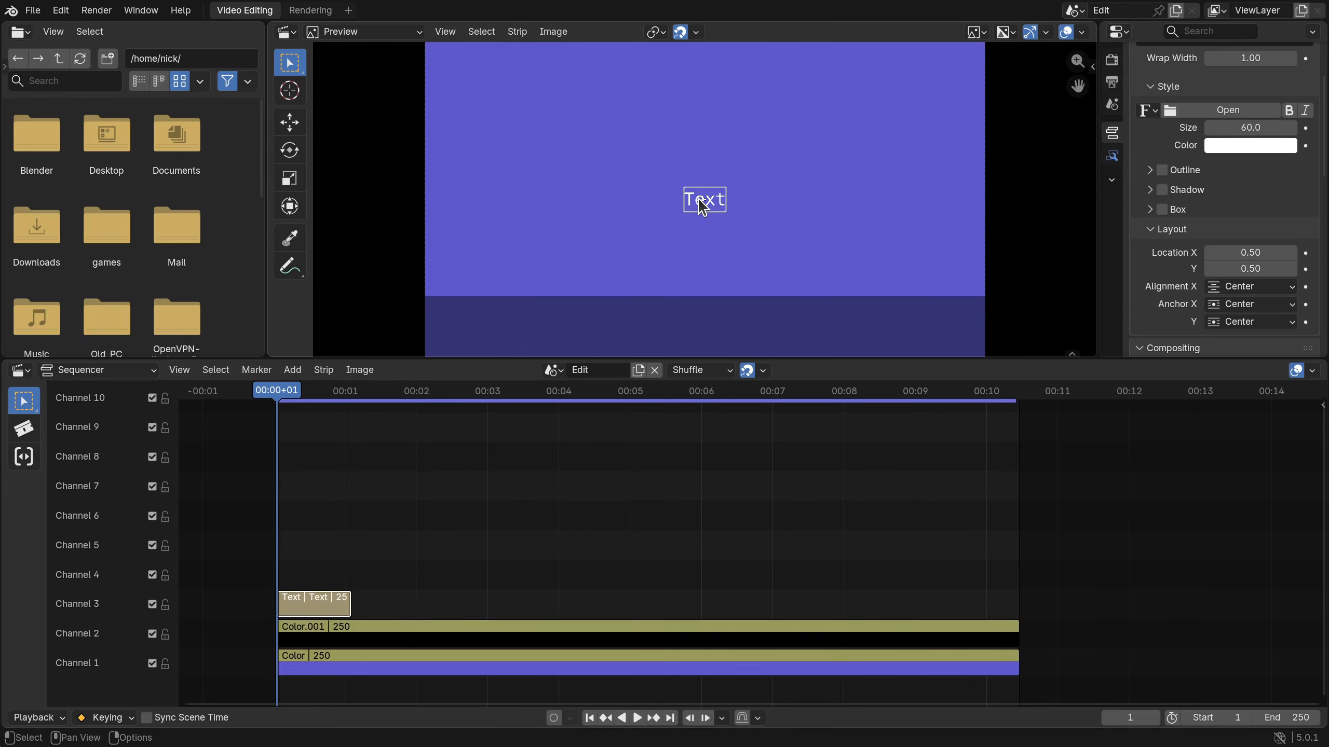
{"action": "key", "text": "ctrl+a"}
{"action": "type", "text": "A"}
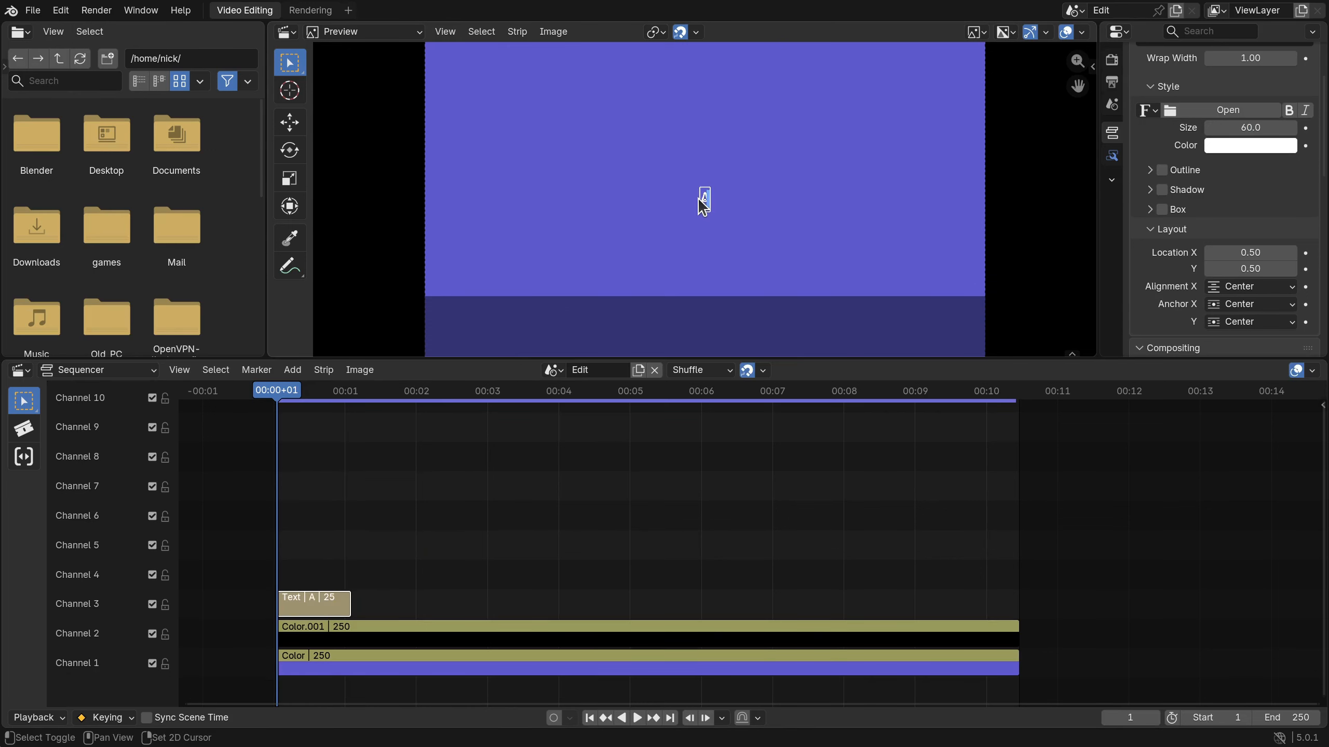
{"action": "type", "text": " message for "}
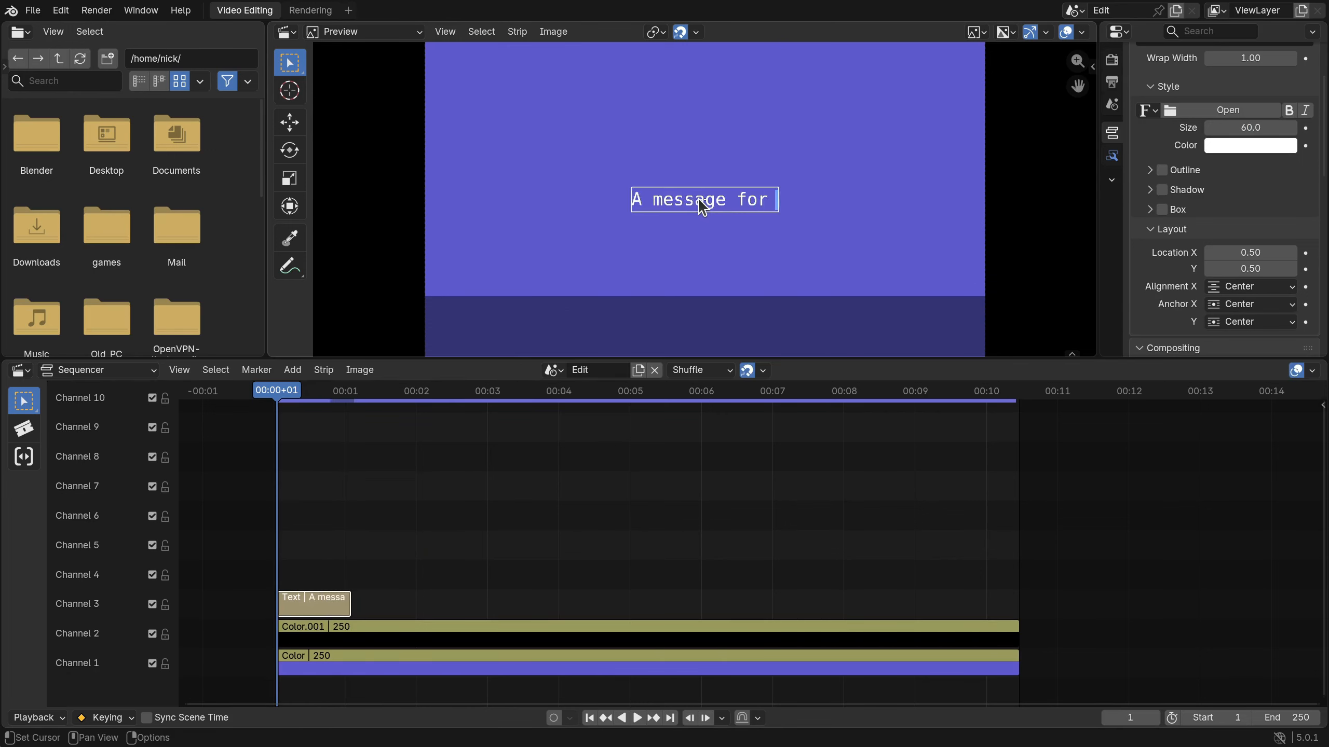
{"action": "type", "text": "your friends"}
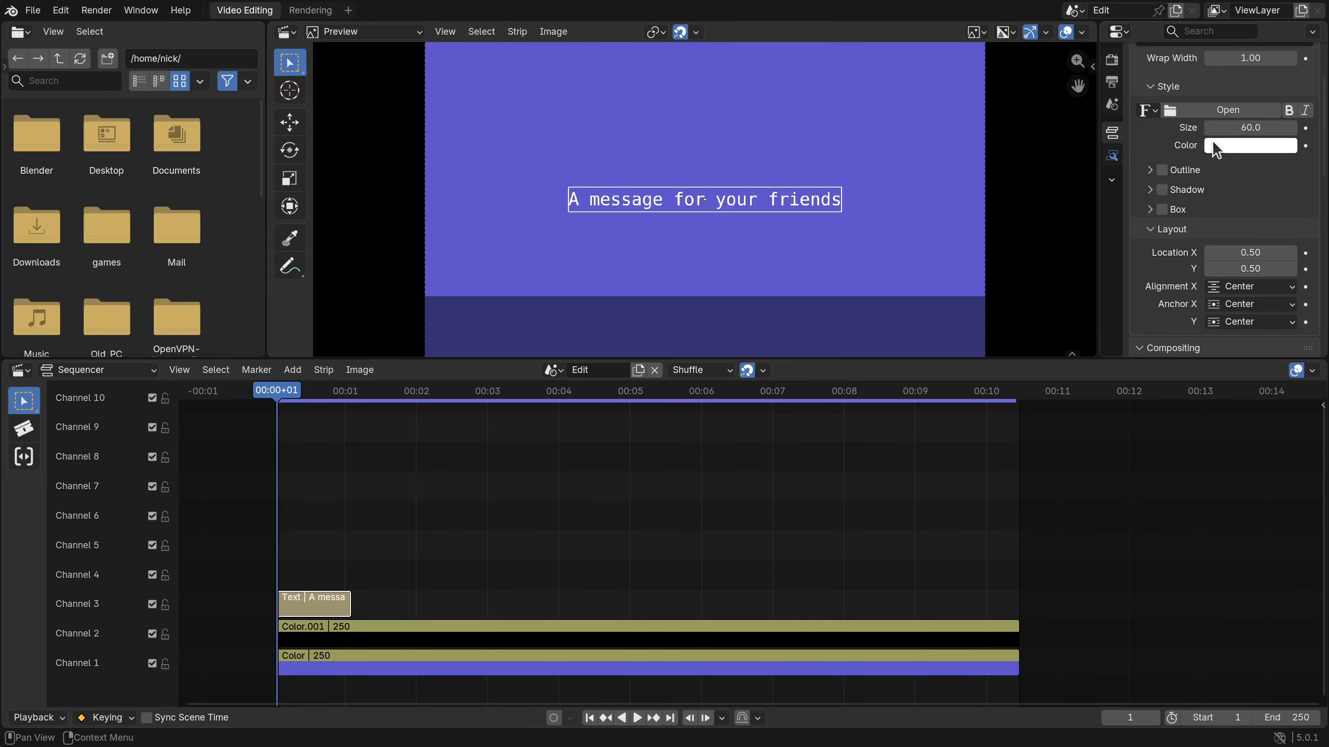
Step: Style the message with the Inter Display font, a size of about 93, a bright green color and a shadow
{"action": "left_click", "coordinate": [1209, 110]}
{"action": "double_click", "coordinate": [727, 472]}
{"action": "left_click_drag", "start_coordinate": [1251, 128], "coordinate": [1319, 128]}
{"action": "left_click", "coordinate": [1250, 145]}
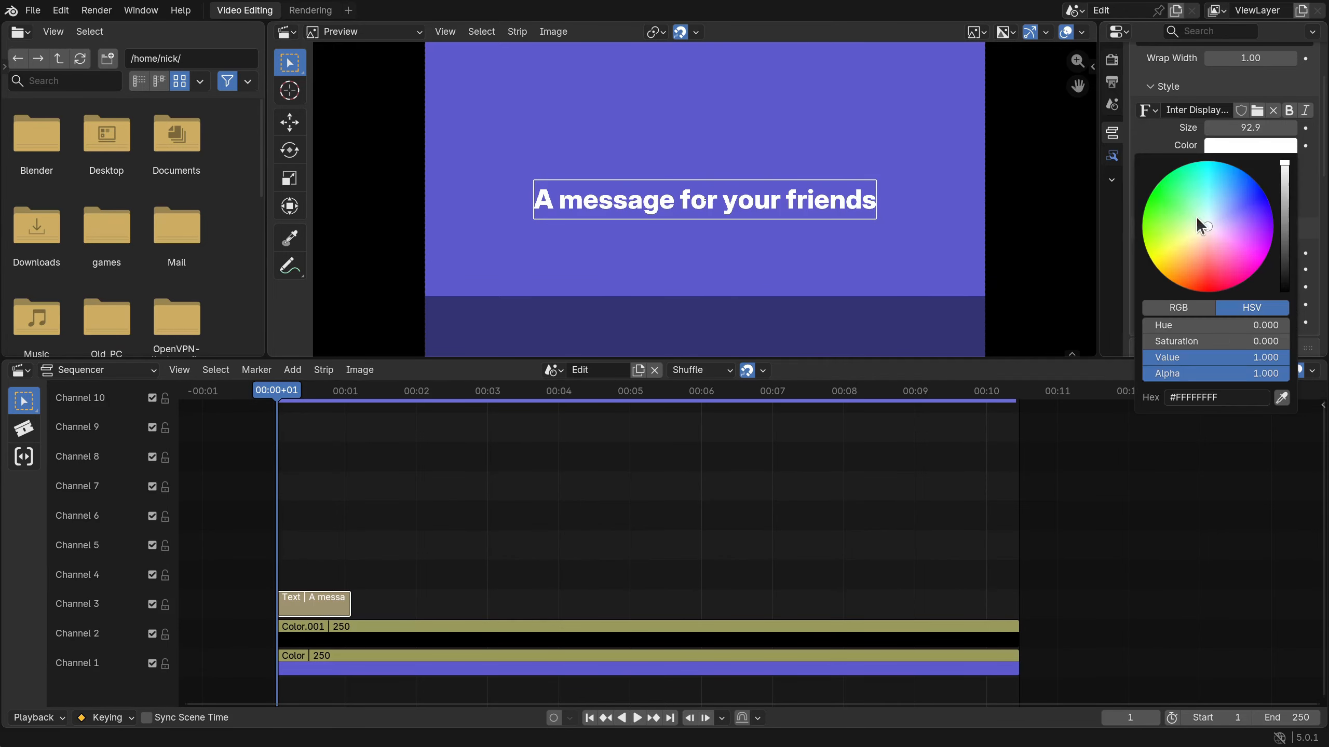
{"action": "left_click", "coordinate": [1161, 205]}
{"action": "left_click", "coordinate": [1161, 191]}
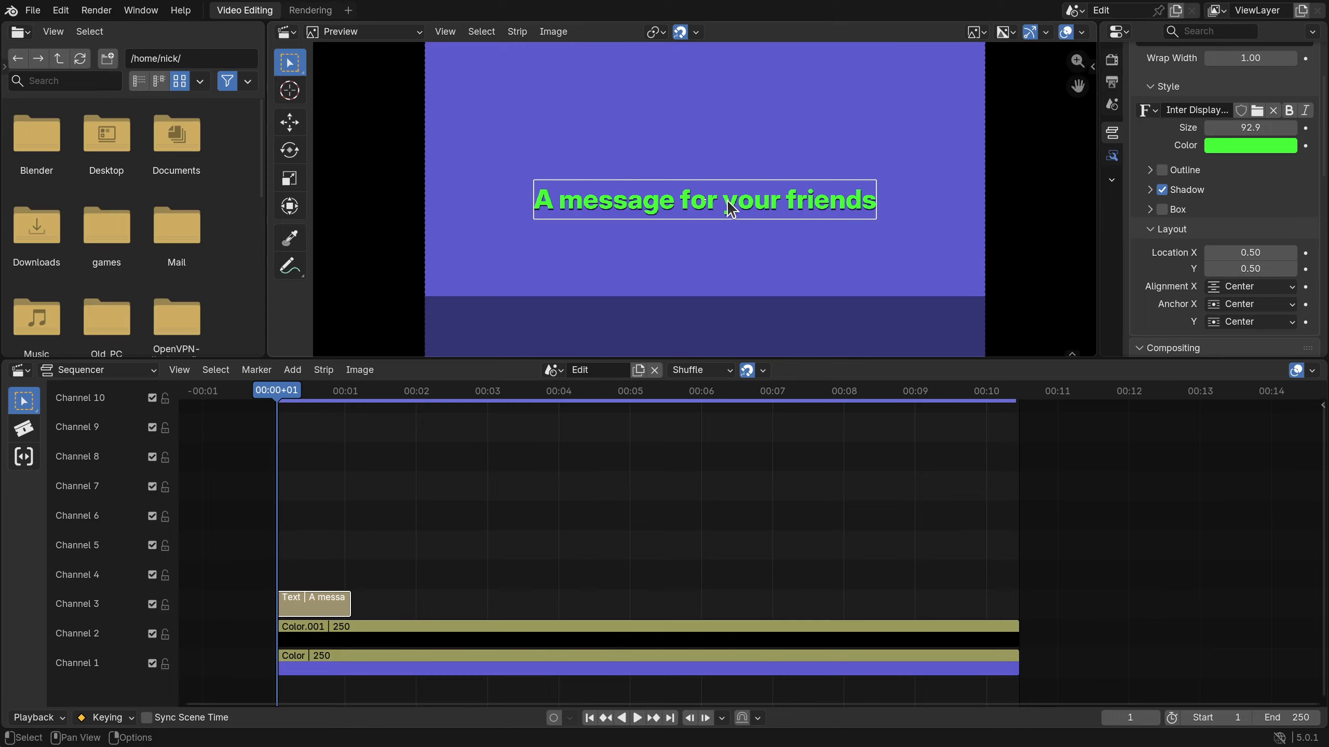
Step: Save the project and move the message down onto the dark band at the bottom of the frame
{"action": "scroll", "coordinate": [724, 204], "scroll_direction": "down", "scroll_amount": 3}
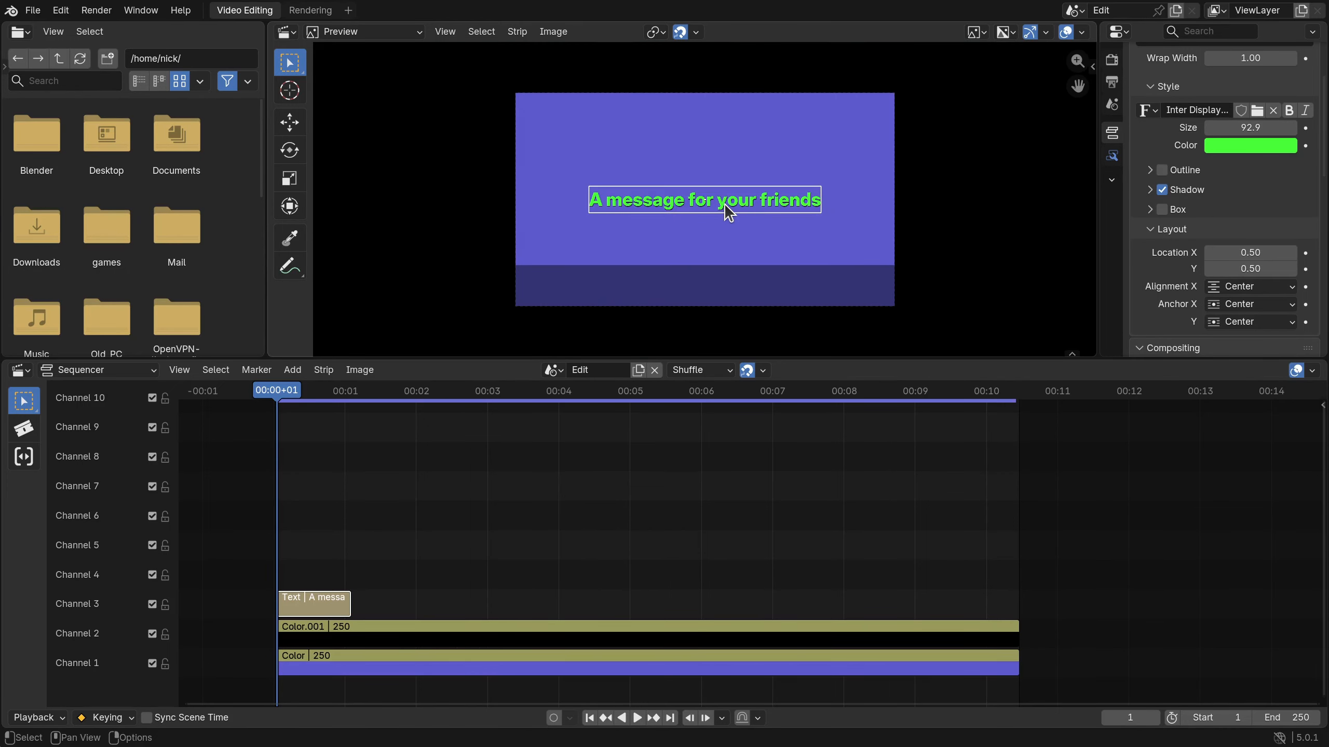
{"action": "key", "text": "ctrl+s"}
{"action": "left_click_drag", "start_coordinate": [731, 206], "coordinate": [713, 298]}
{"action": "scroll", "coordinate": [713, 300], "scroll_direction": "down", "scroll_amount": 2}
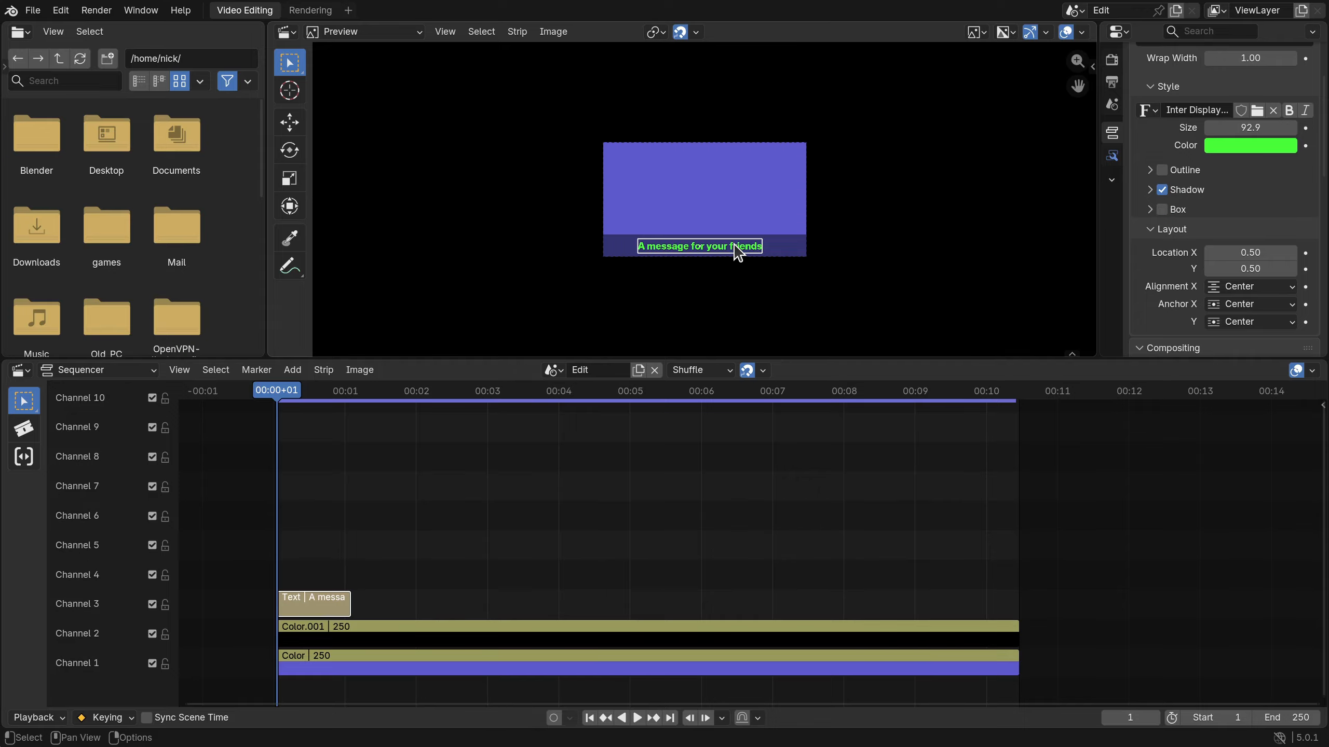
Step: Move the message horizontally until it is just outside the frame's left edge, and extend its strip to 250 frames
{"action": "key", "text": "g"}
{"action": "key", "text": "x"}
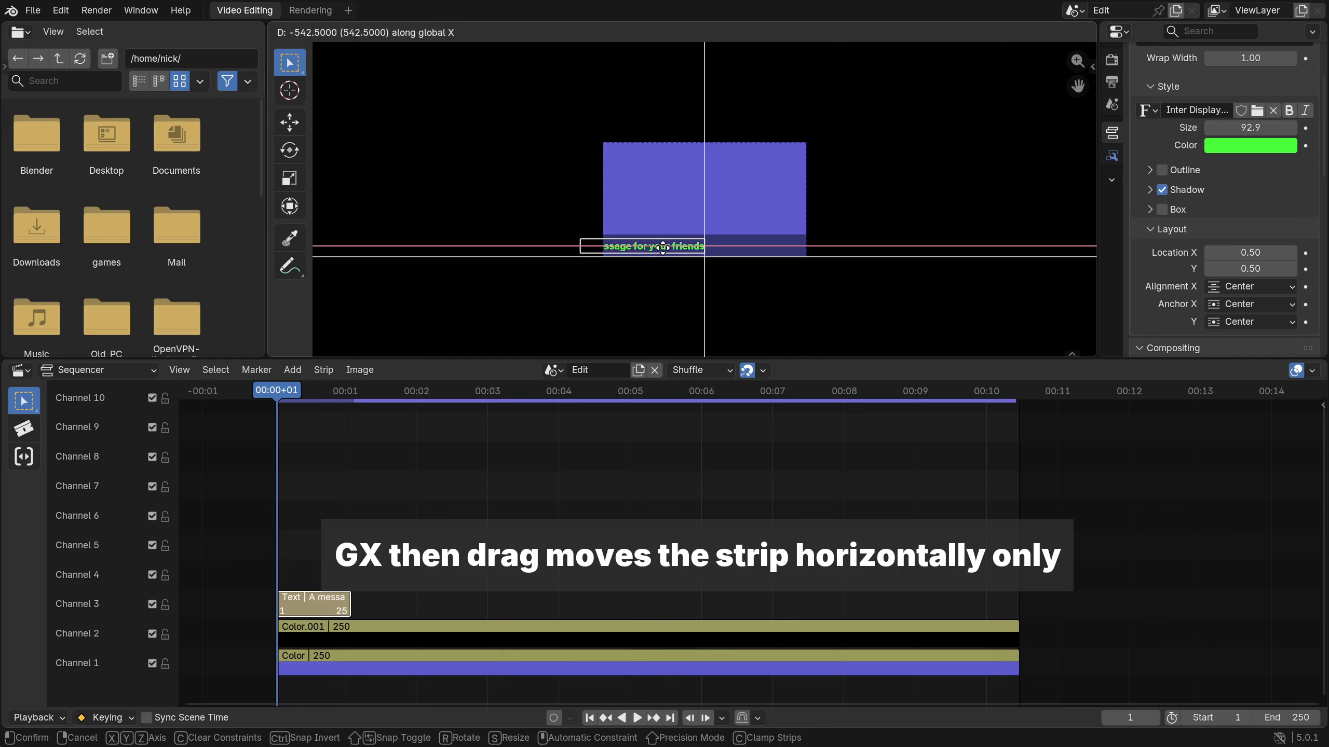
{"action": "left_click", "coordinate": [574, 244]}
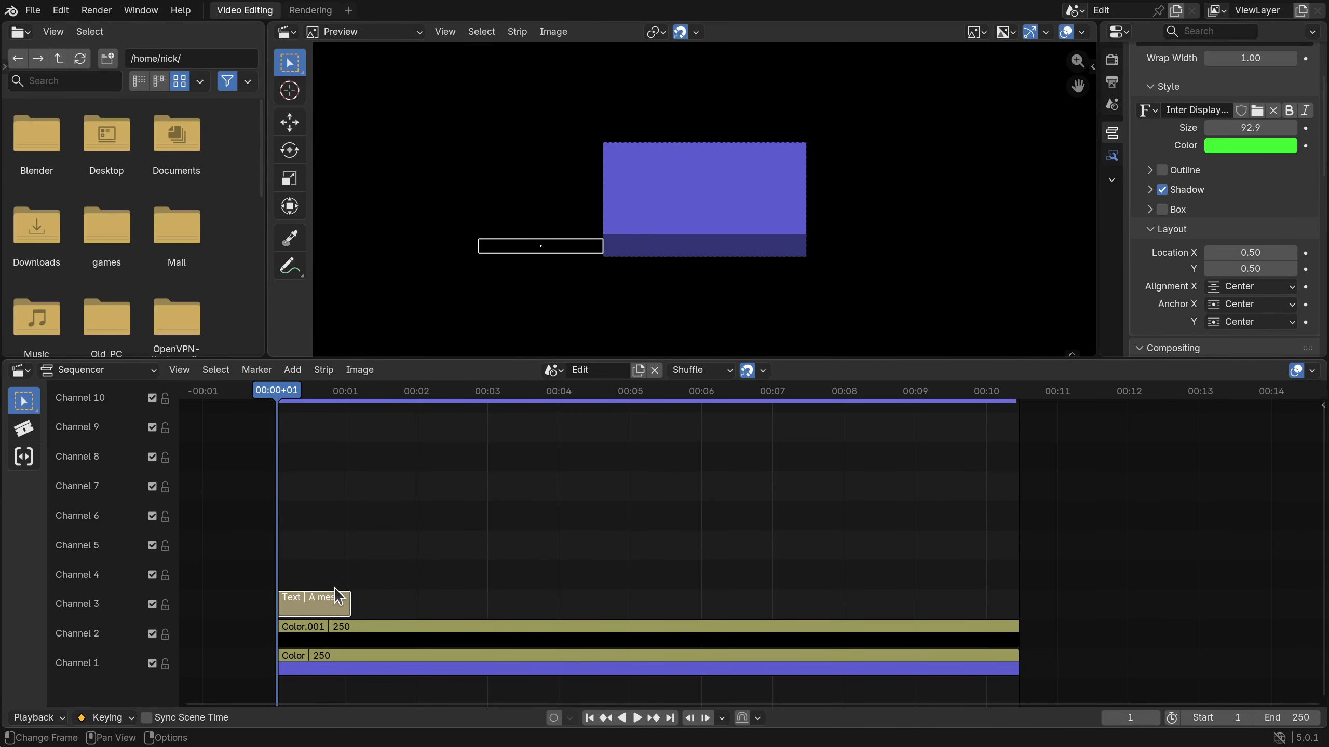
{"action": "left_click_drag", "start_coordinate": [345, 598], "coordinate": [1017, 608]}
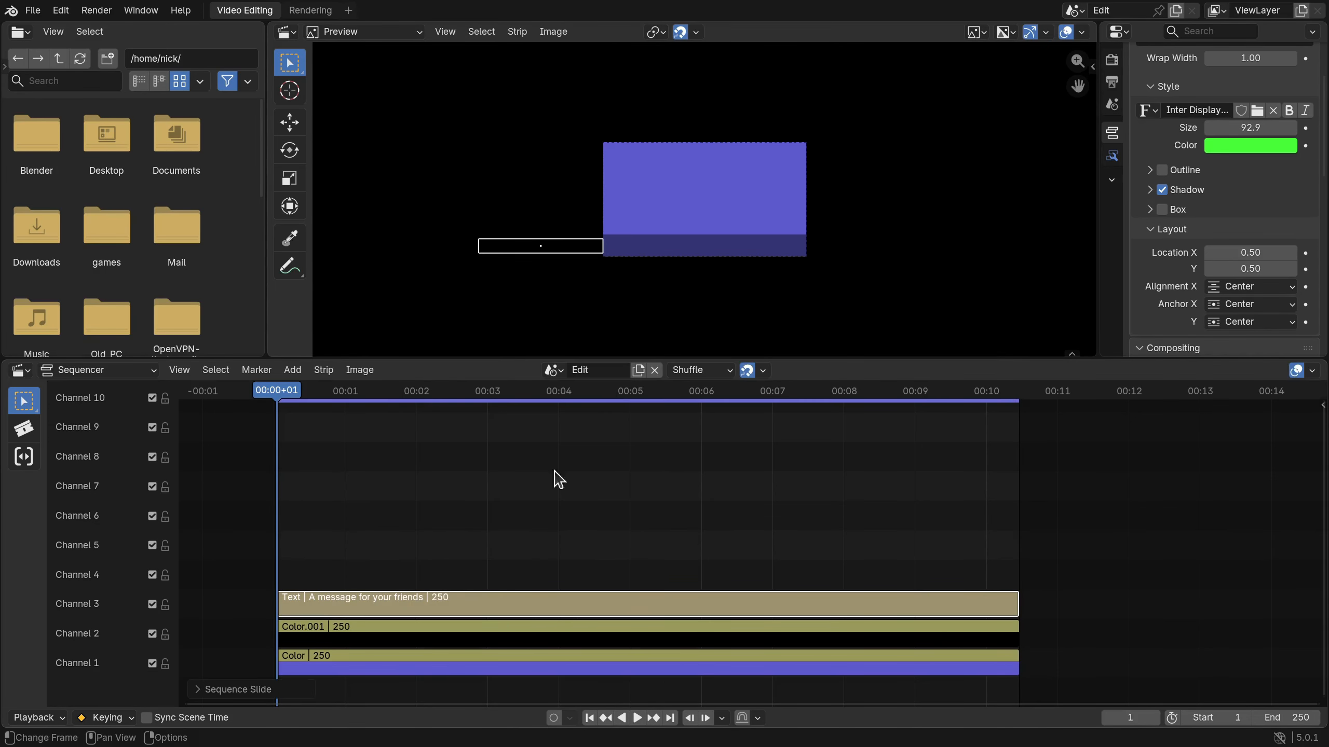
Step: Keyframe the message's Position X at -1548 px on frame 1 and at 0 px on frame 24
{"action": "scroll", "coordinate": [1184, 140], "scroll_direction": "down", "scroll_amount": 8}
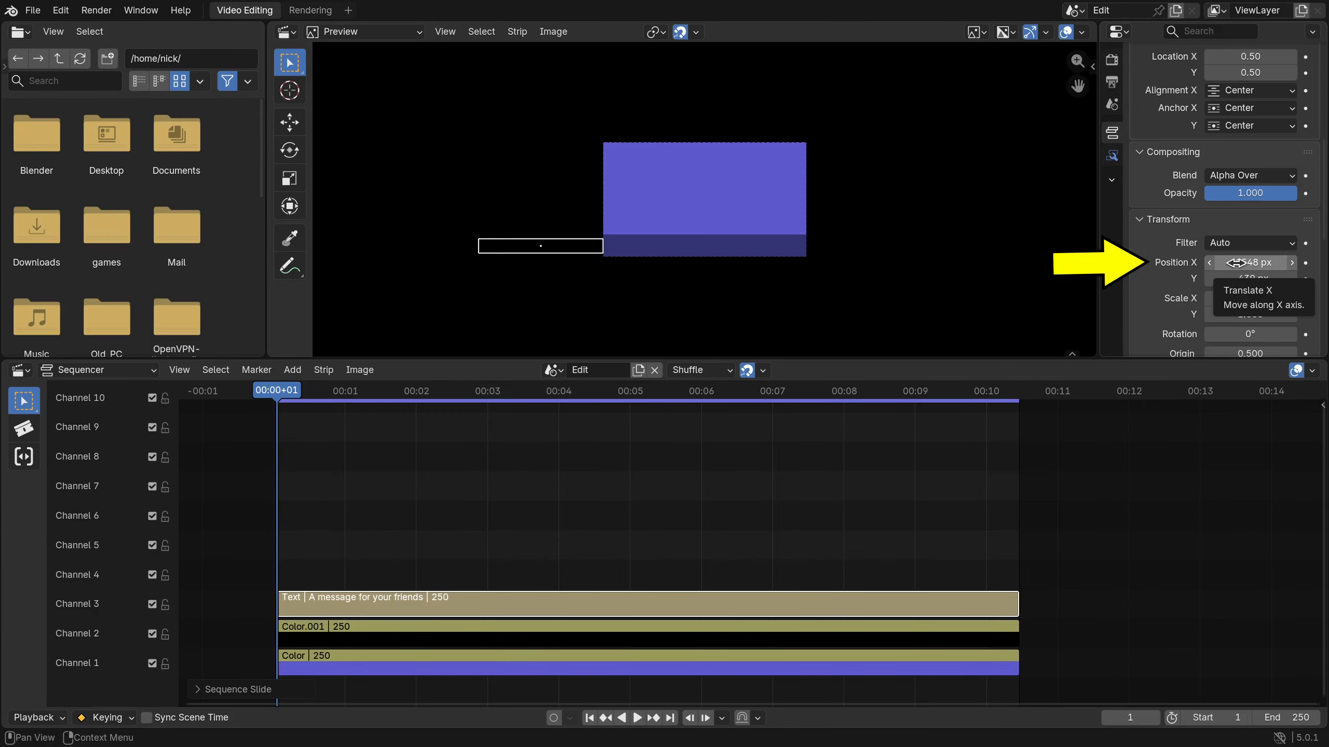
{"action": "key", "text": "i"}
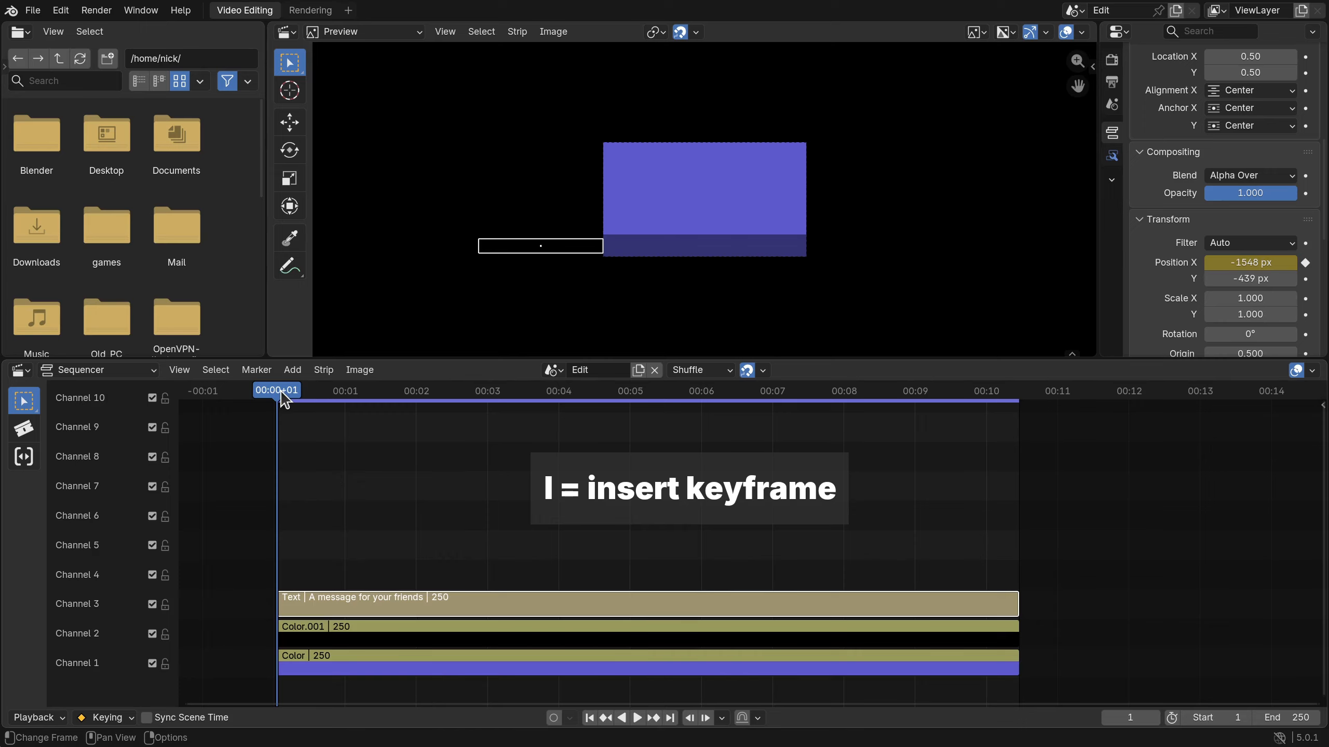
{"action": "left_click_drag", "start_coordinate": [284, 400], "coordinate": [349, 398]}
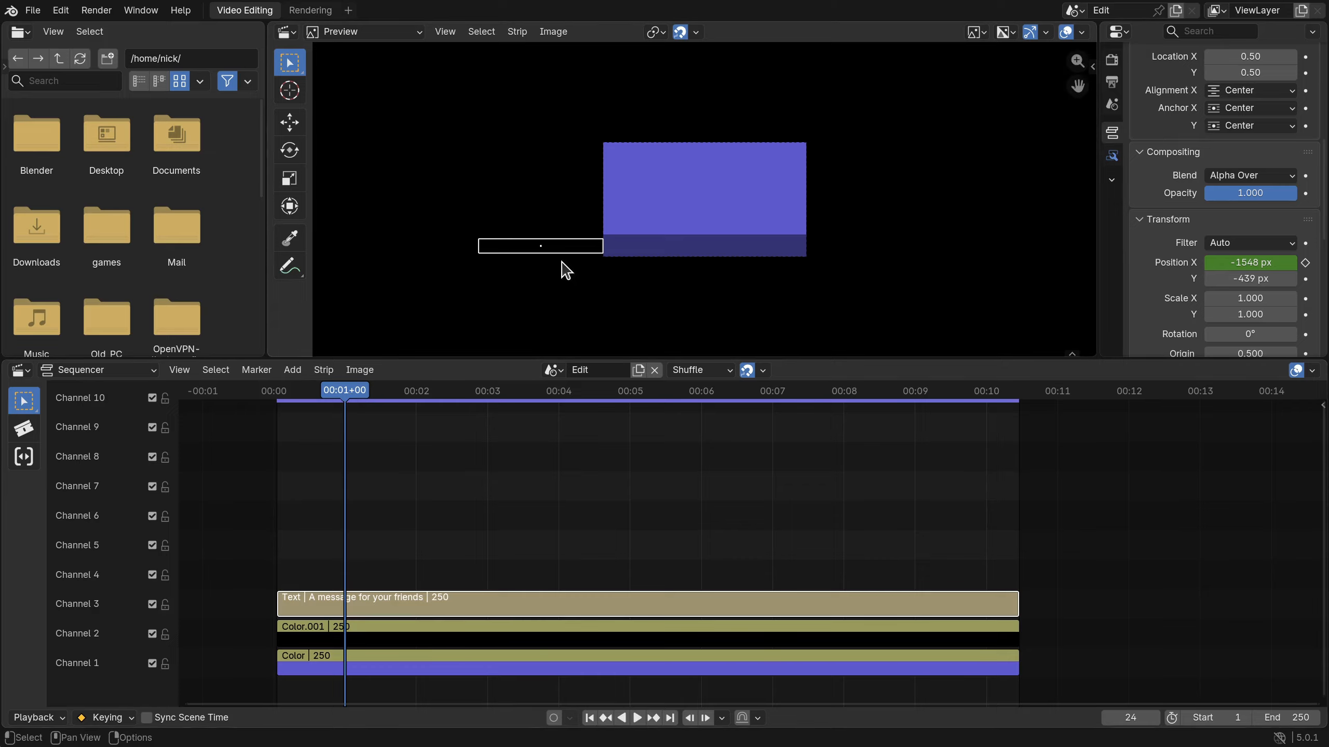
{"action": "key", "text": "g"}
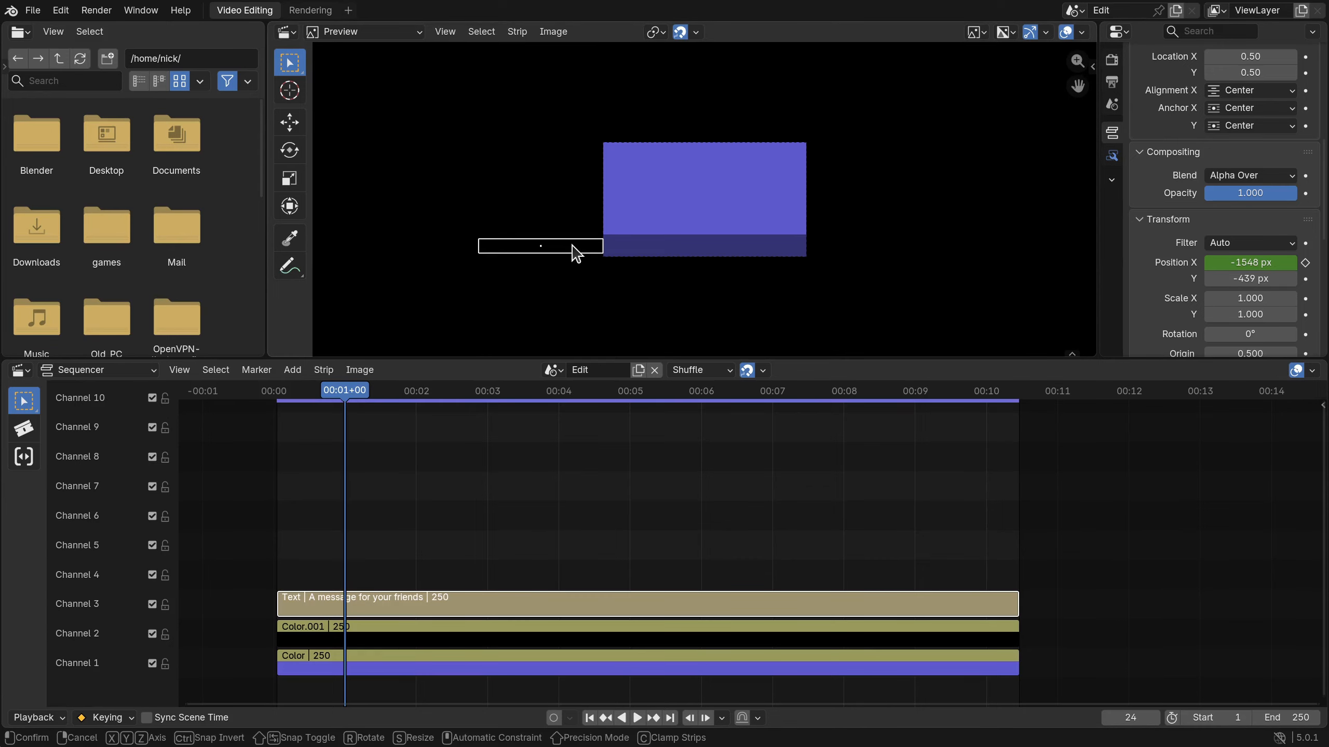
{"action": "key", "text": "x"}
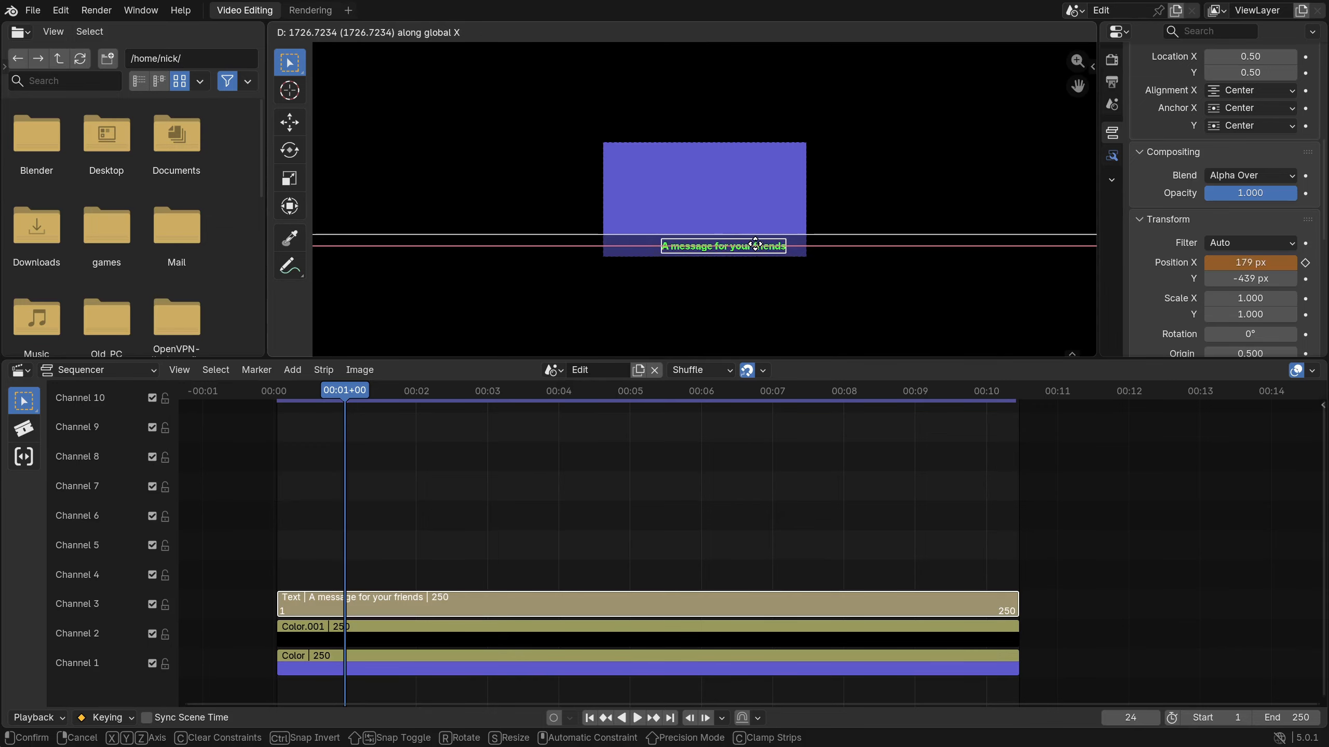
{"action": "left_click", "coordinate": [747, 249]}
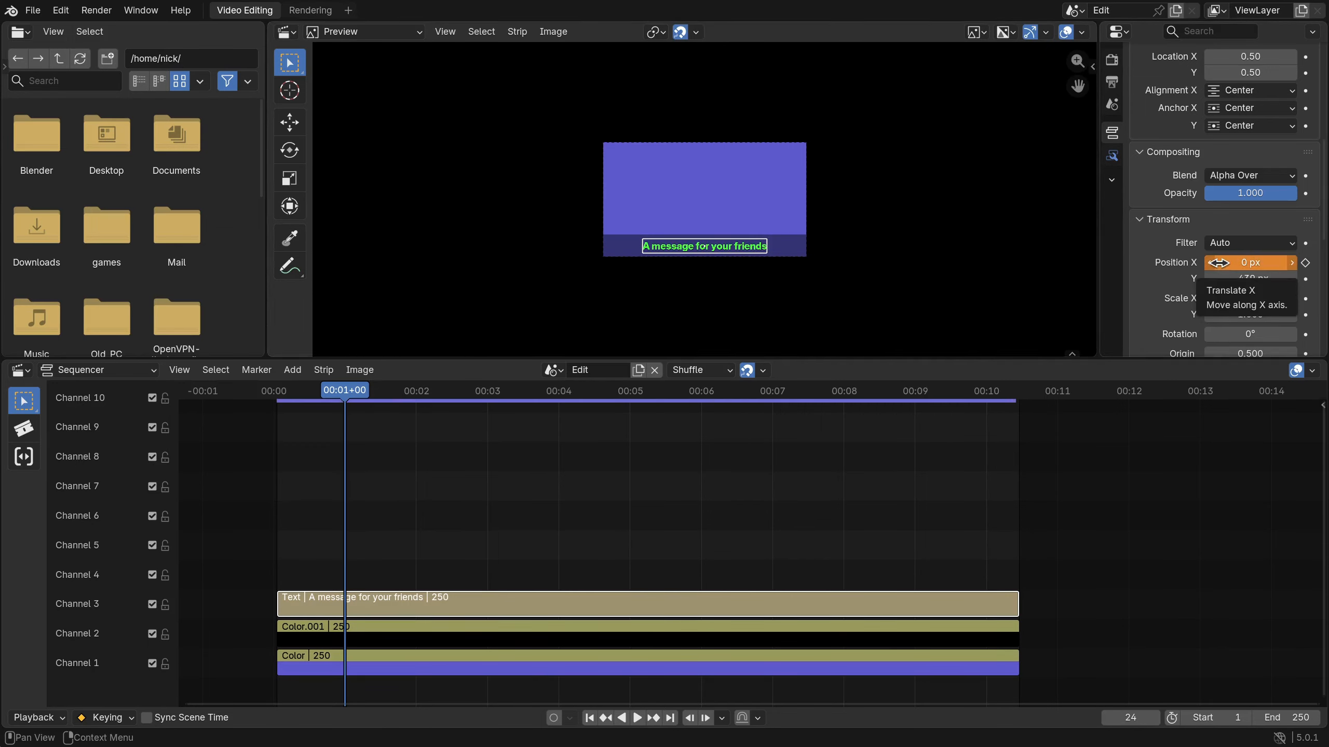
{"action": "key", "text": "i"}
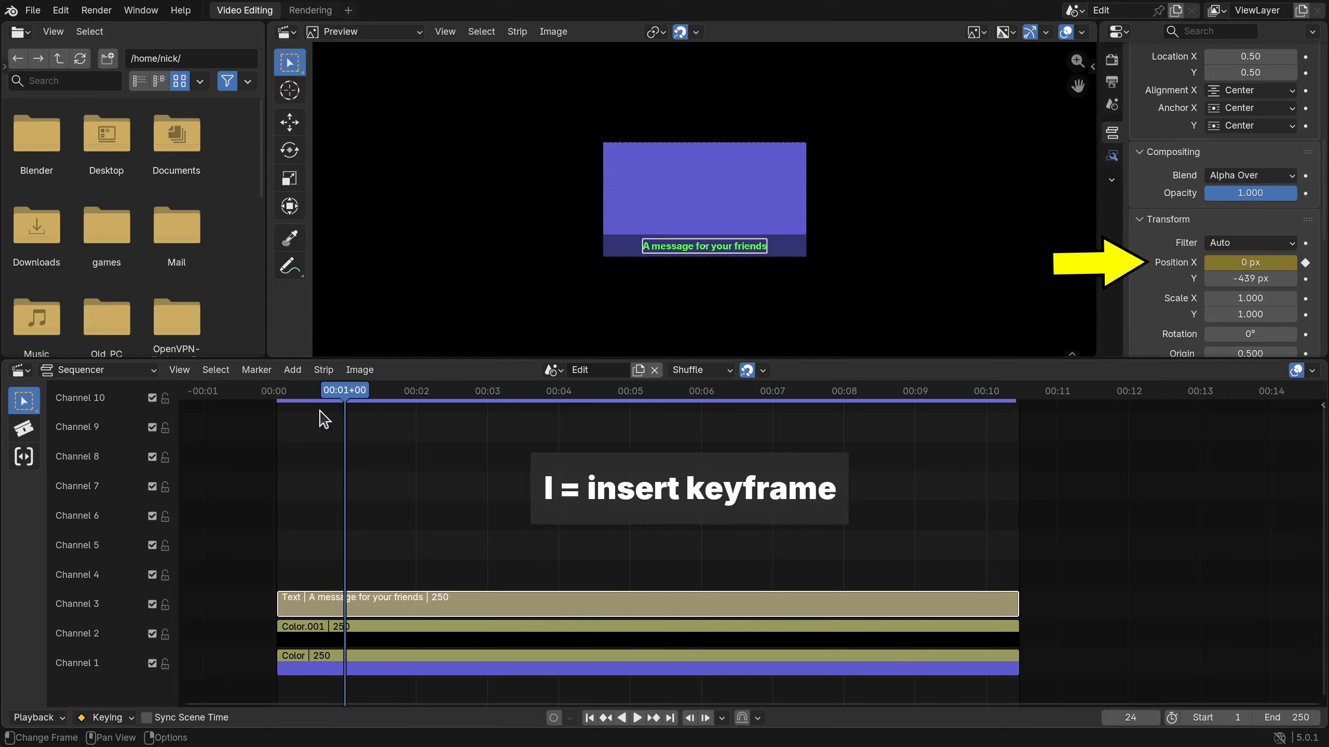
Step: Keyframe the message's Position X at 0 px on frame 216 and at 1548 px, just outside the frame's right edge, on frame 240
{"action": "left_click_drag", "start_coordinate": [353, 386], "coordinate": [914, 386]}
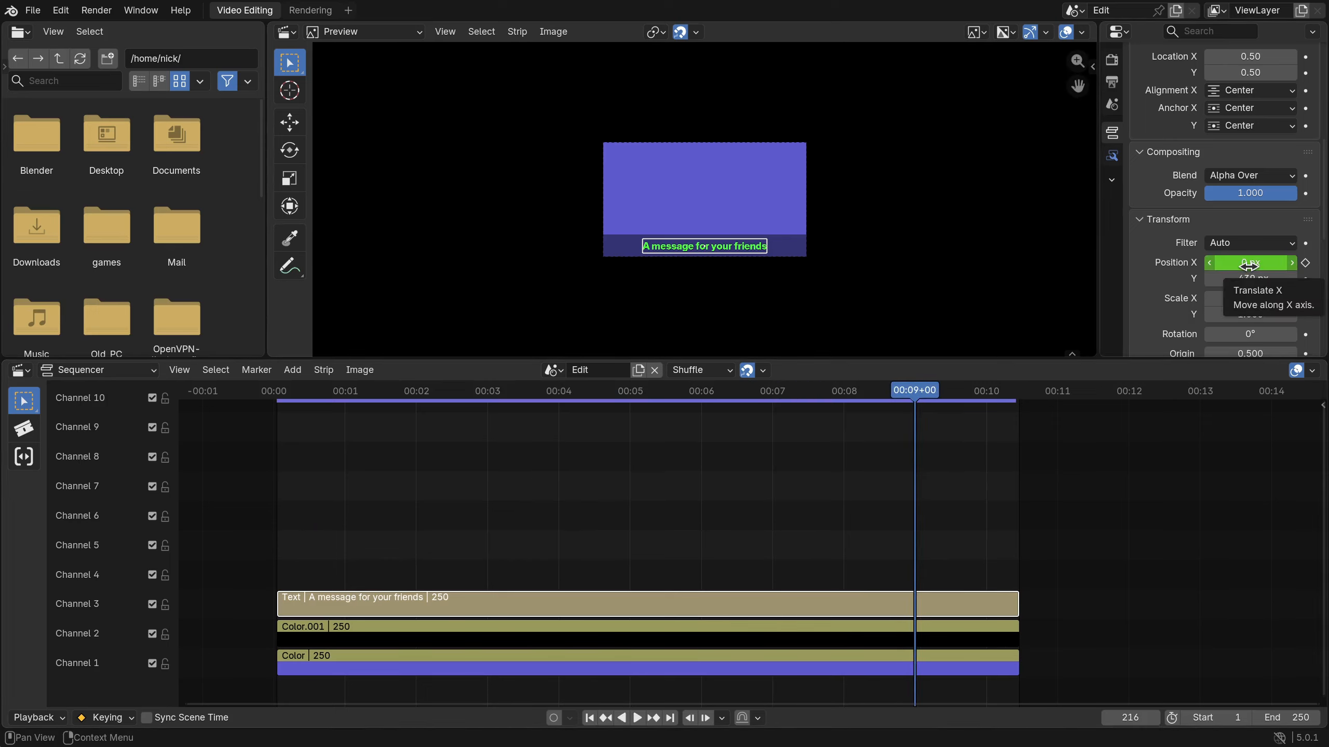
{"action": "key", "text": "i"}
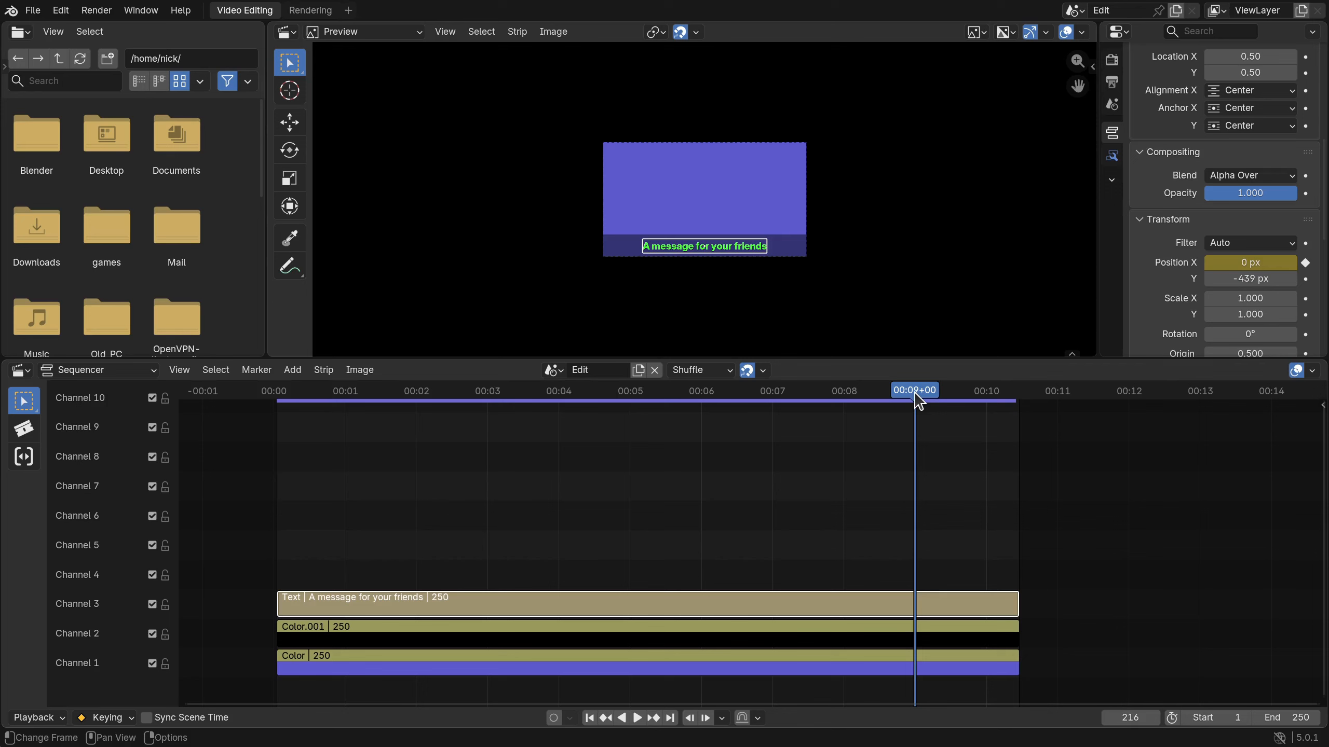
{"action": "left_click_drag", "start_coordinate": [917, 402], "coordinate": [988, 400]}
{"action": "key", "text": "g"}
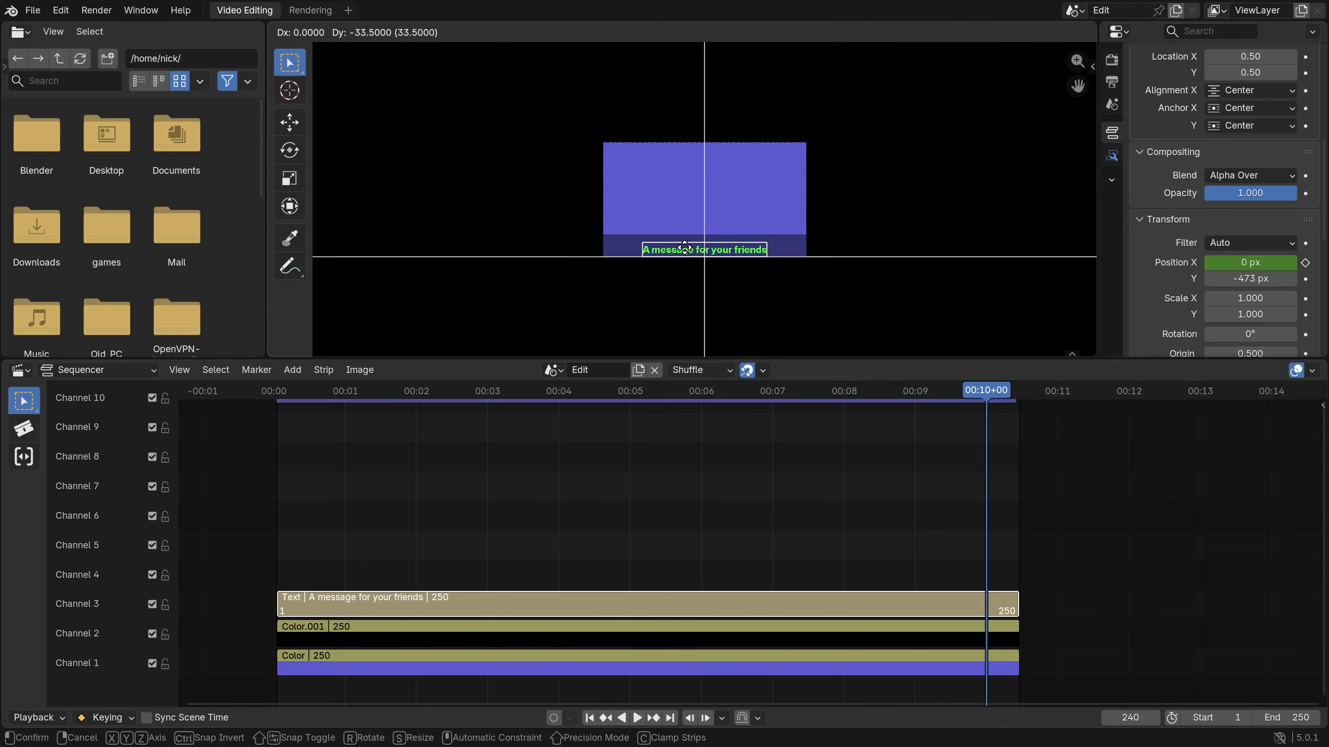
{"action": "key", "text": "x"}
{"action": "left_click", "coordinate": [852, 254]}
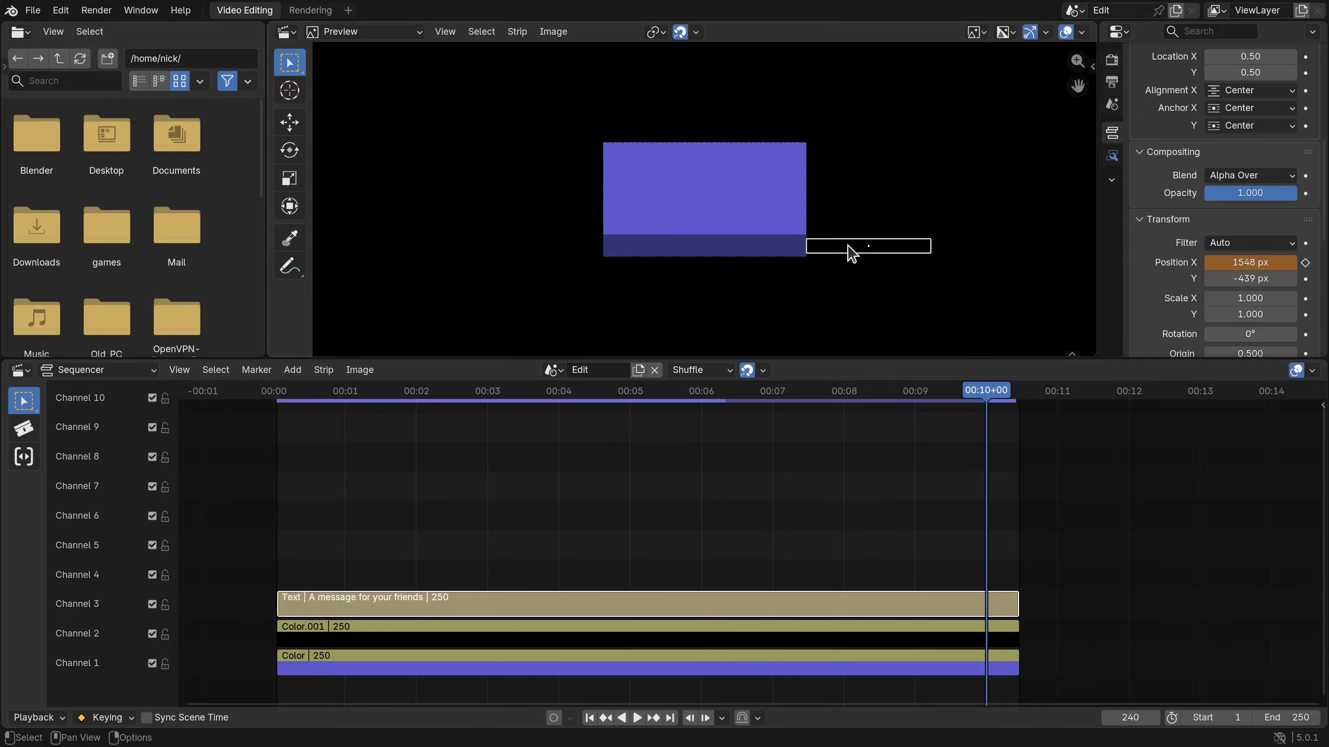
{"action": "key", "text": "i"}
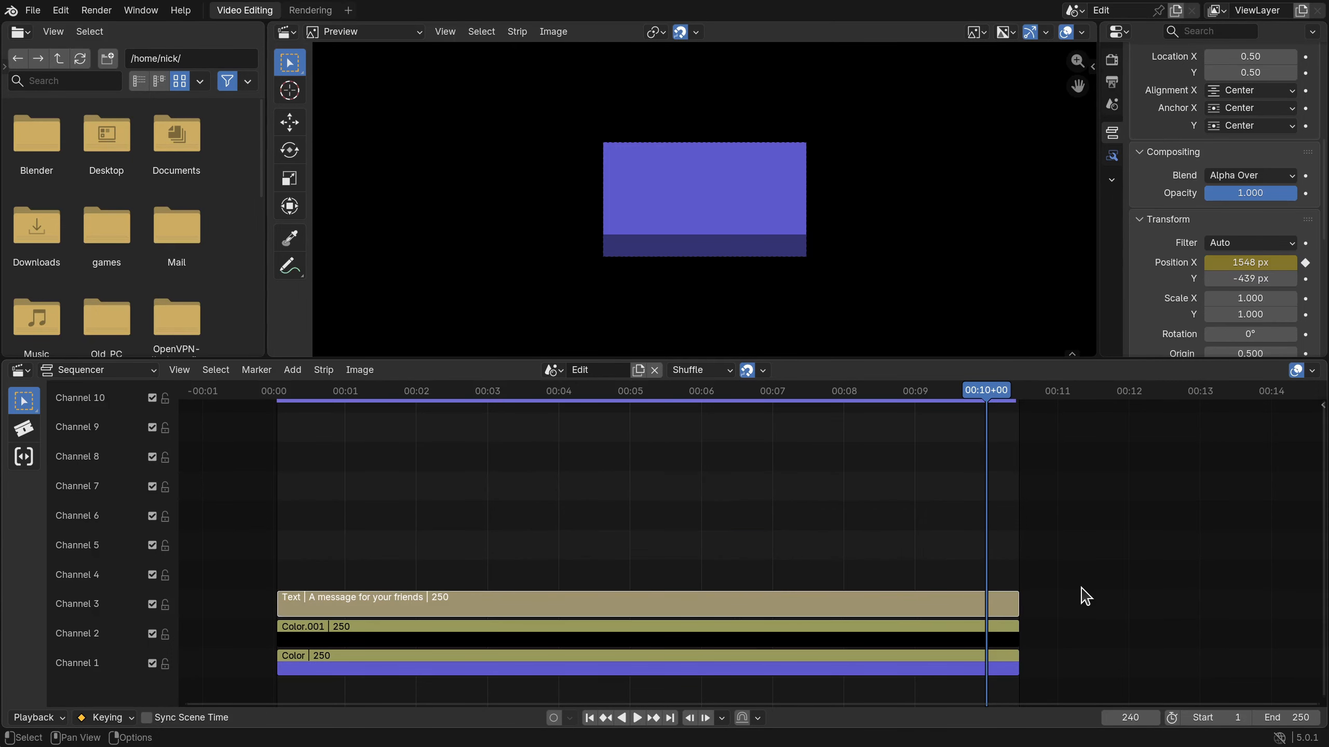
Step: Fit the preview to the view and play the animation from the start to check the message sliding in and out
{"action": "key", "text": "shift+Left"}
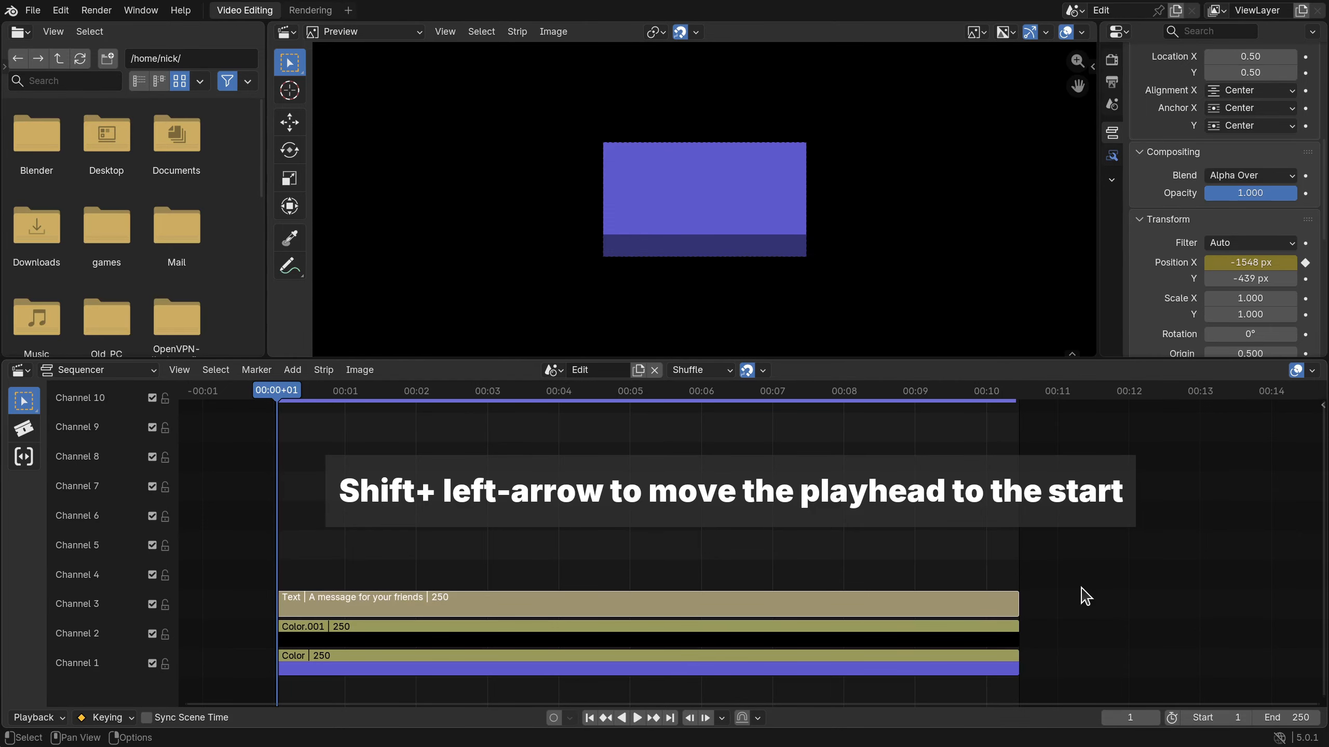
{"action": "key", "text": "Home"}
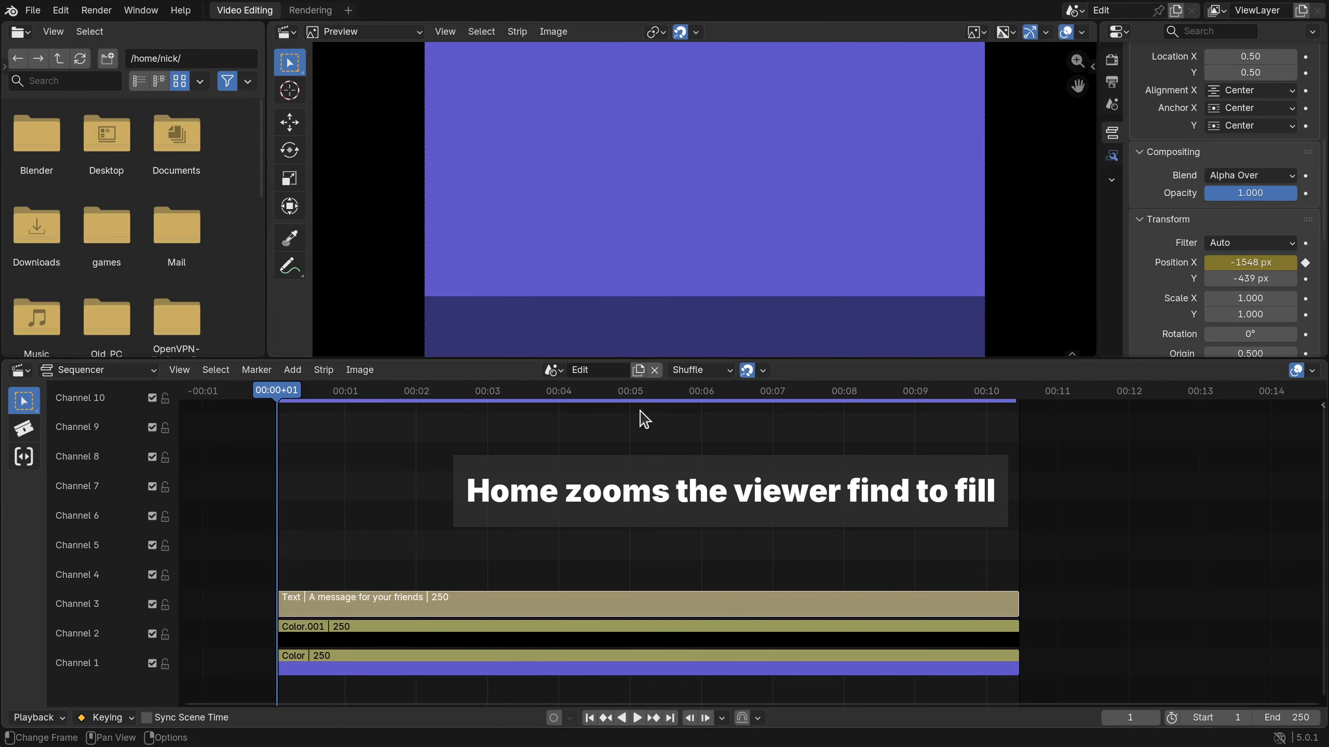
{"action": "key", "text": "space"}
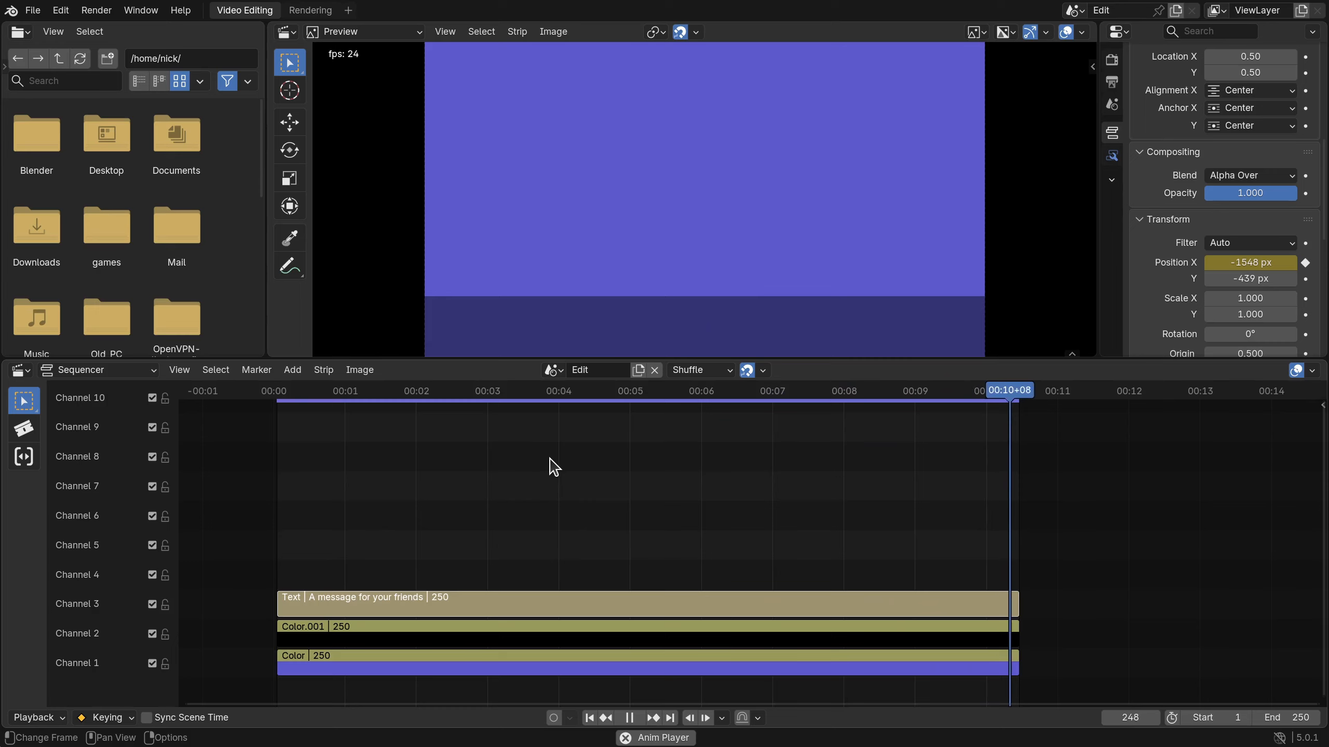
{"action": "key", "text": "space"}
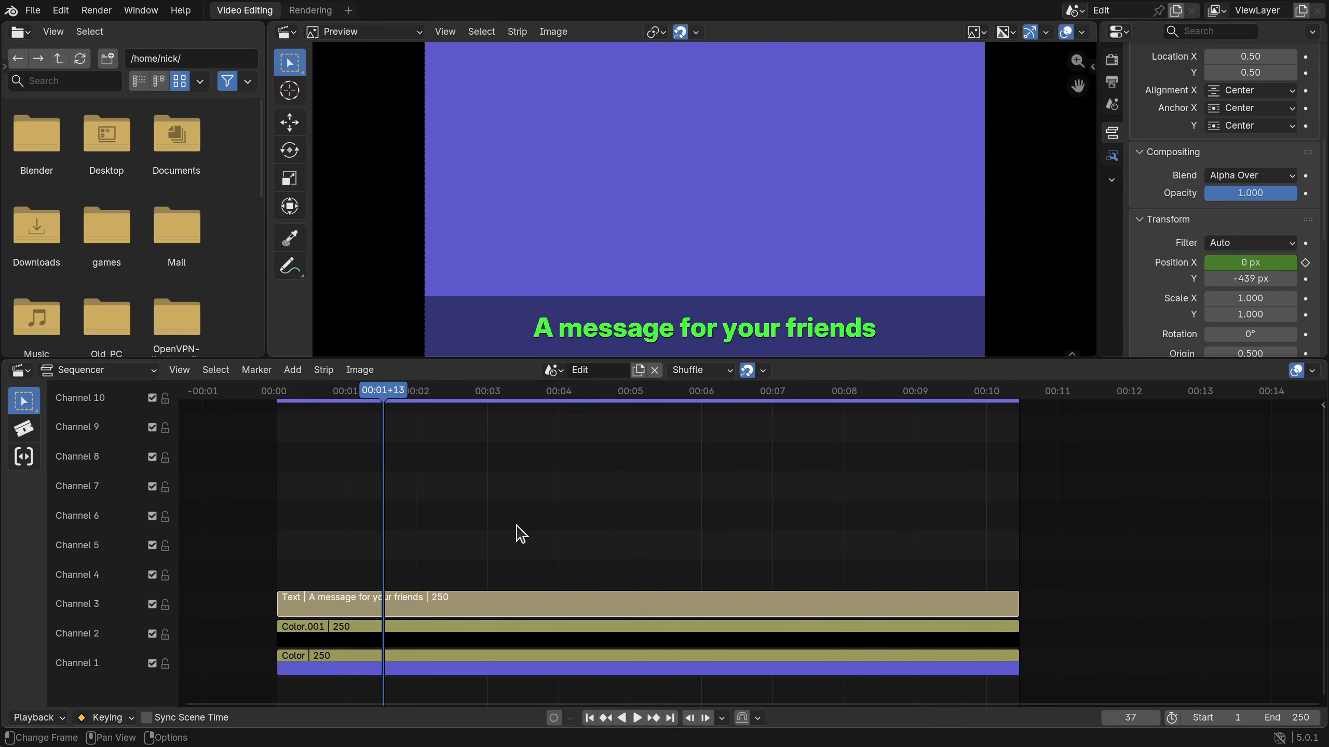
Step: Clear the Position X keyframes of the message strip and give it a fade in and out
{"action": "right_click", "coordinate": [1228, 264]}
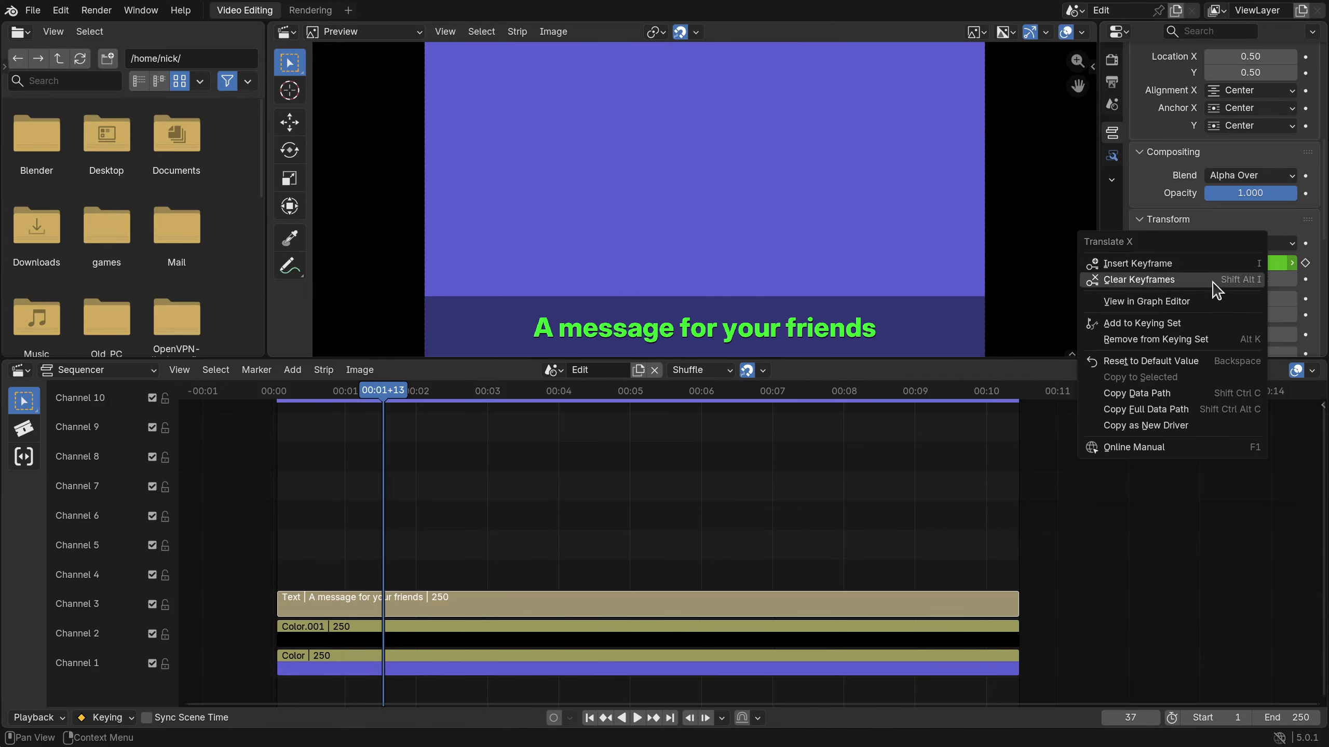
{"action": "left_click", "coordinate": [1133, 283]}
{"action": "left_click", "coordinate": [445, 603]}
{"action": "right_click", "coordinate": [446, 602]}
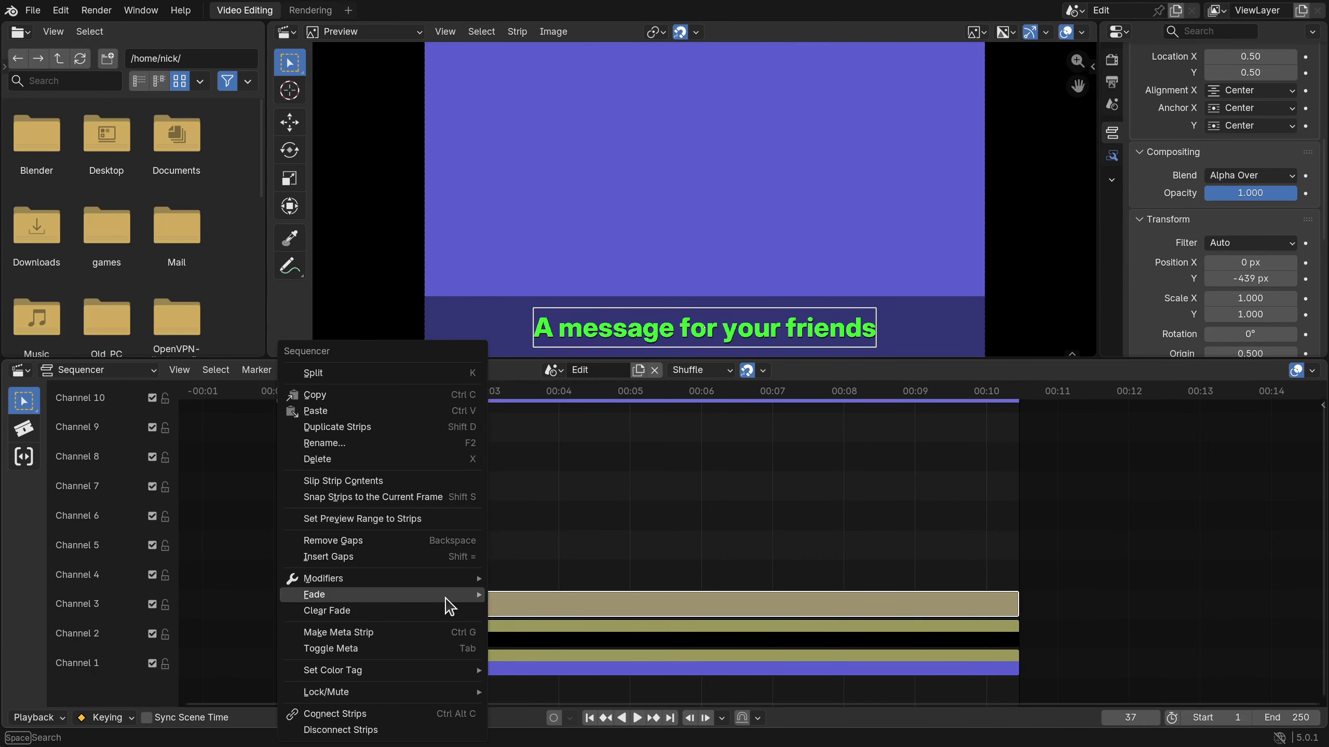
{"action": "mouse_move", "coordinate": [446, 599]}
{"action": "left_click", "coordinate": [549, 592]}
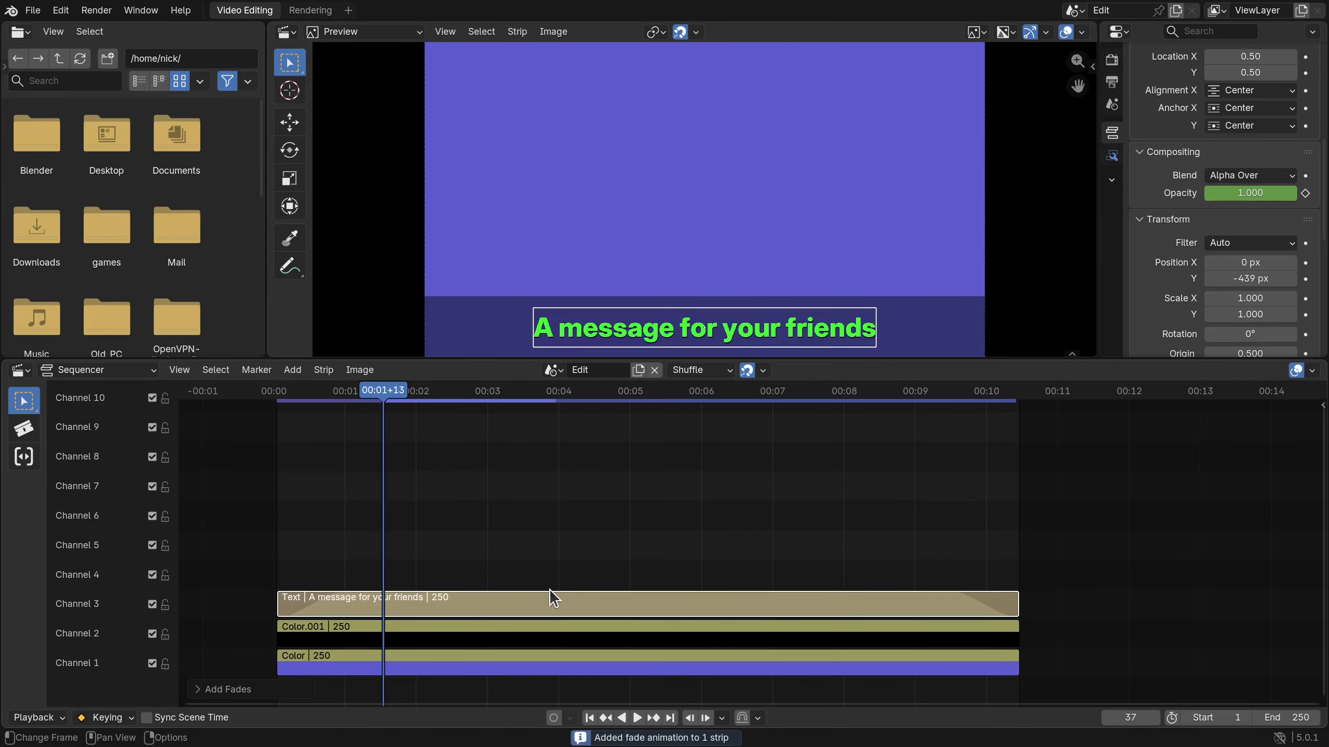